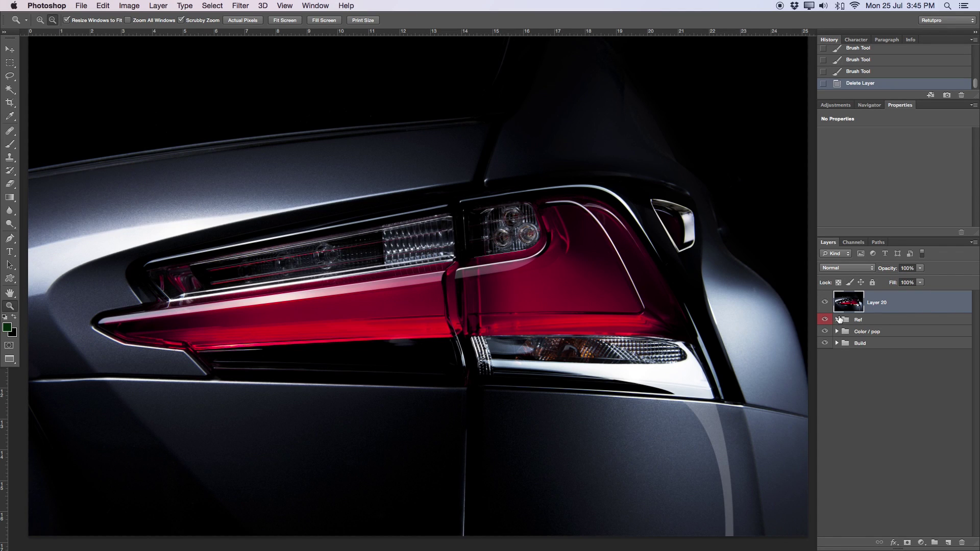
# - Compare the tail light image with and without Layer 20 and the Ref group
pyautogui.click(825, 303)
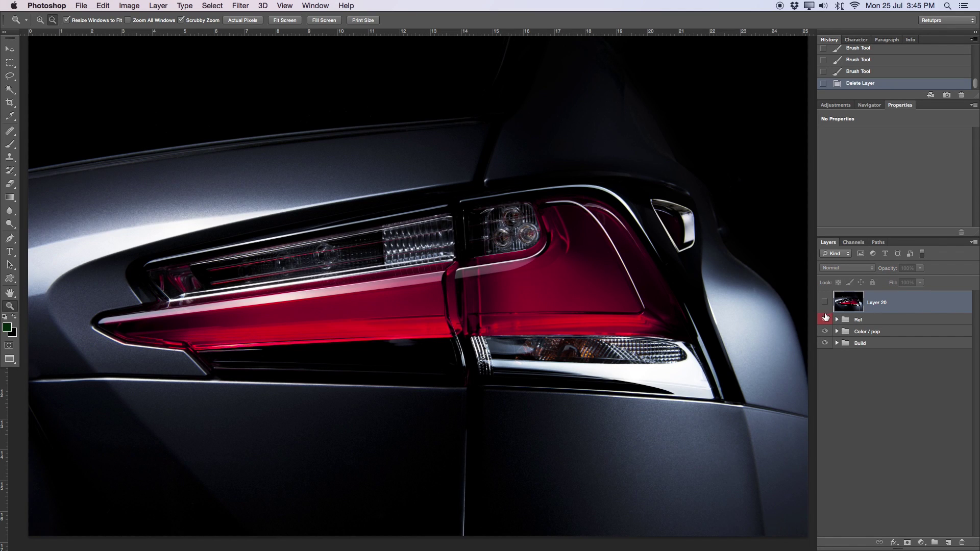
pyautogui.click(825, 319)
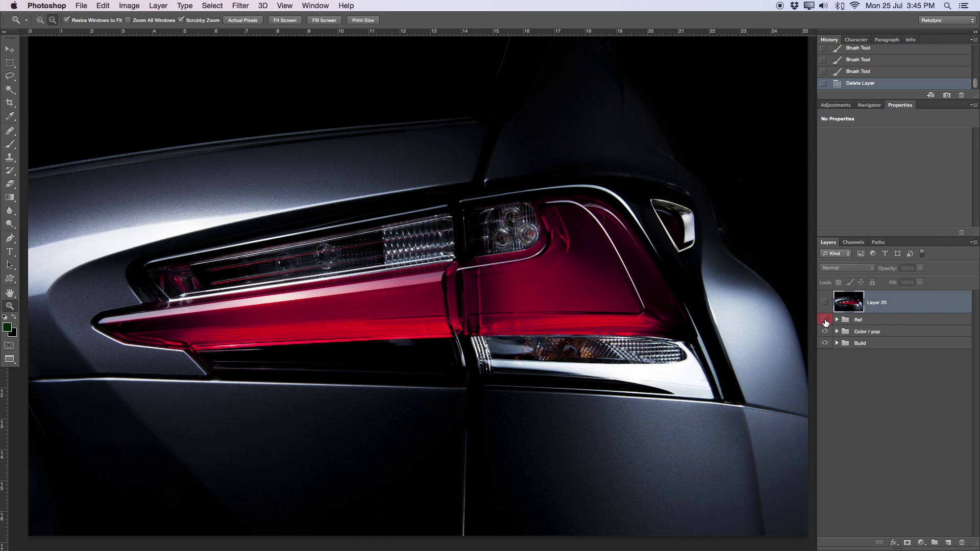
pyautogui.click(825, 320)
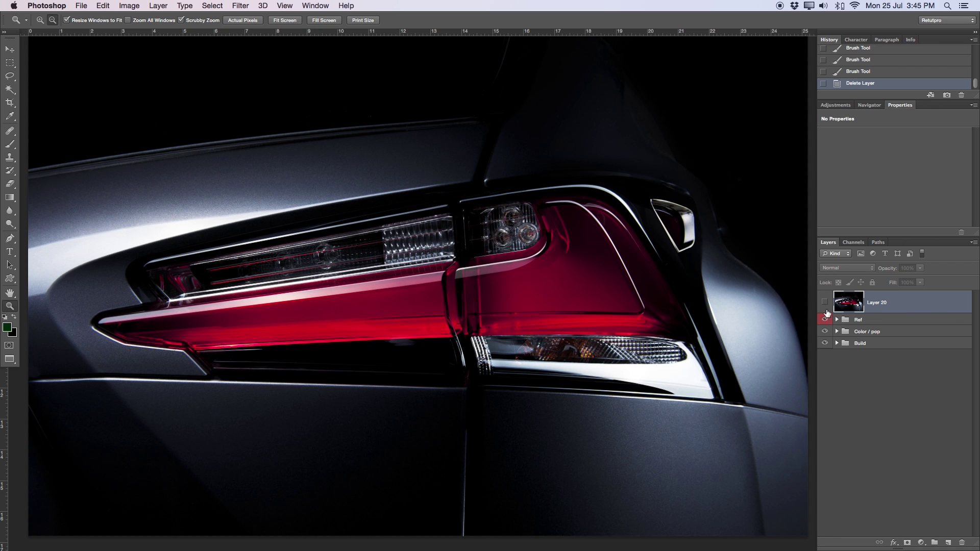
pyautogui.click(825, 302)
pyautogui.click(825, 311)
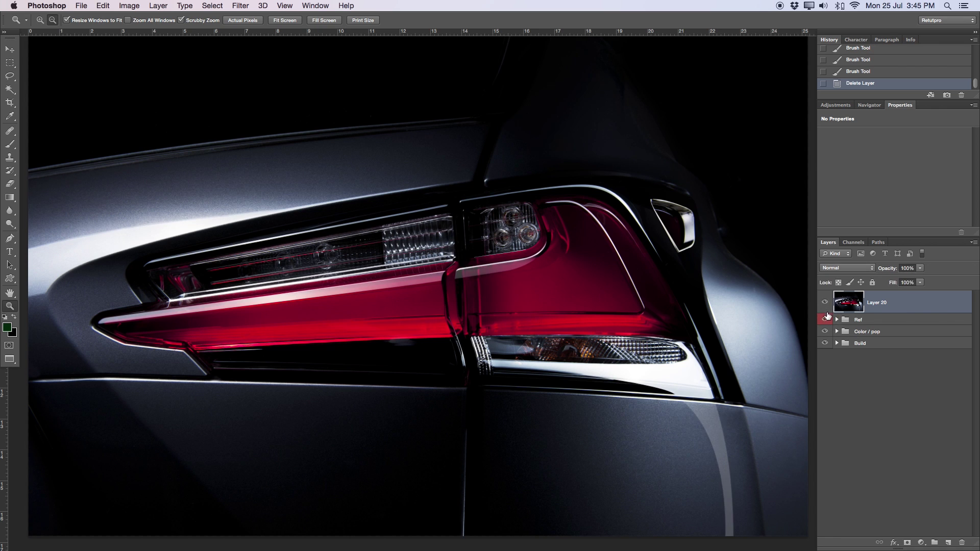
# - Hide Layer 20, the Ref group and the Color / pop group to view the Build group alone
pyautogui.click(825, 303)
pyautogui.click(825, 319)
pyautogui.click(824, 300)
pyautogui.click(825, 332)
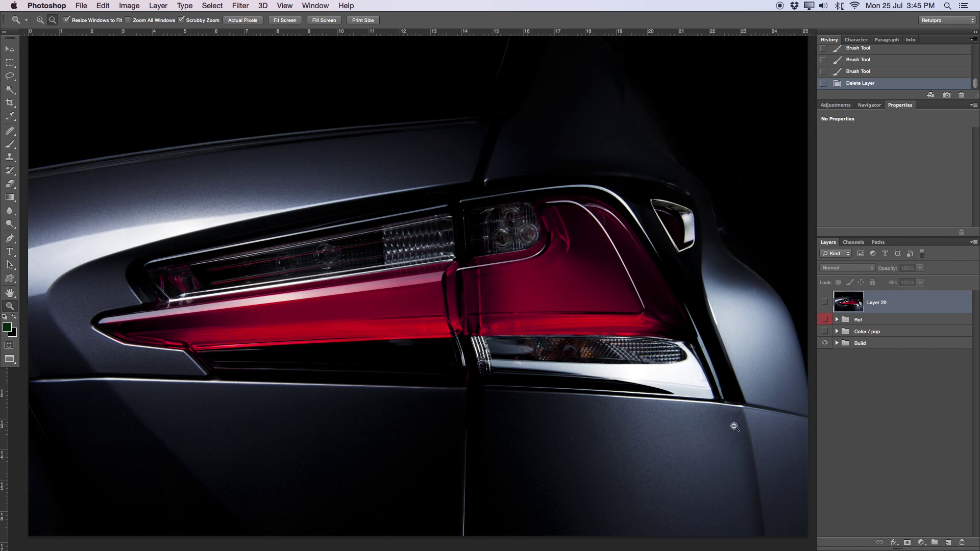
# - Expand the Build group and review its subgroups one by one from Build Up to Color, ending with the Color / pop group
pyautogui.click(838, 344)
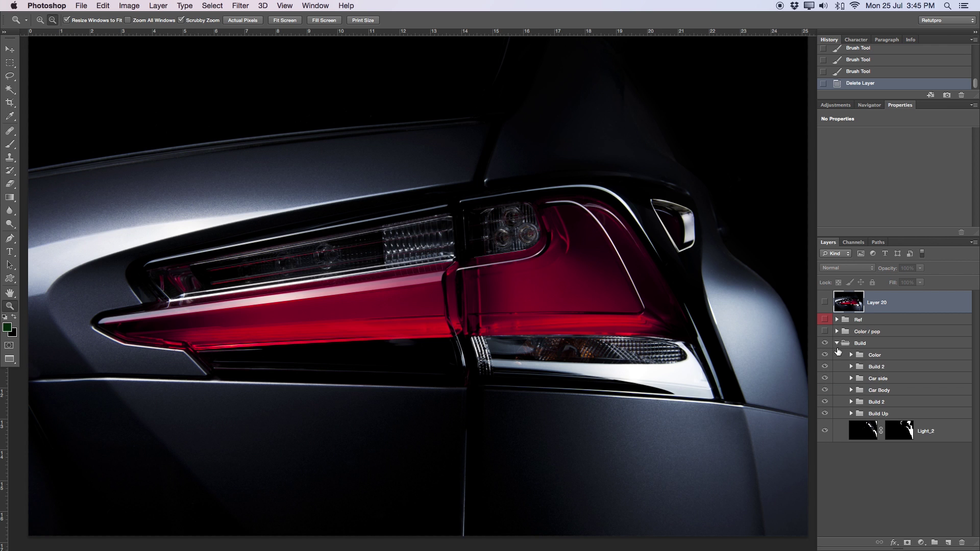
pyautogui.click(826, 413)
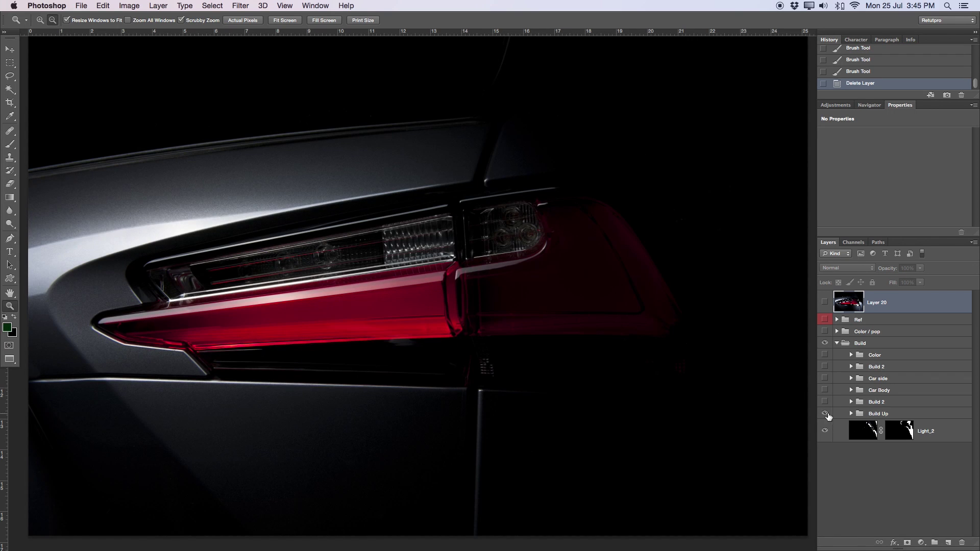
pyautogui.click(826, 403)
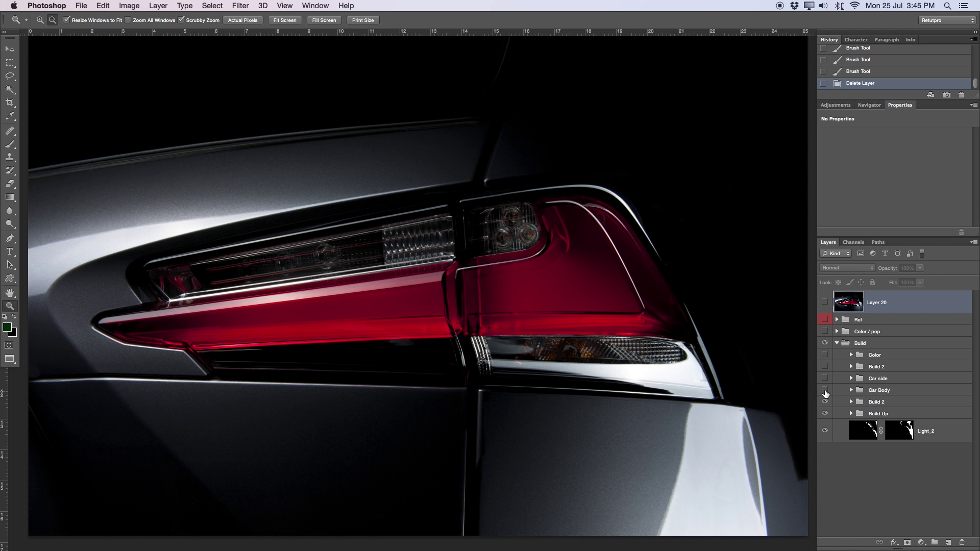
pyautogui.click(825, 391)
pyautogui.click(825, 379)
pyautogui.click(825, 367)
pyautogui.click(826, 355)
pyautogui.click(825, 331)
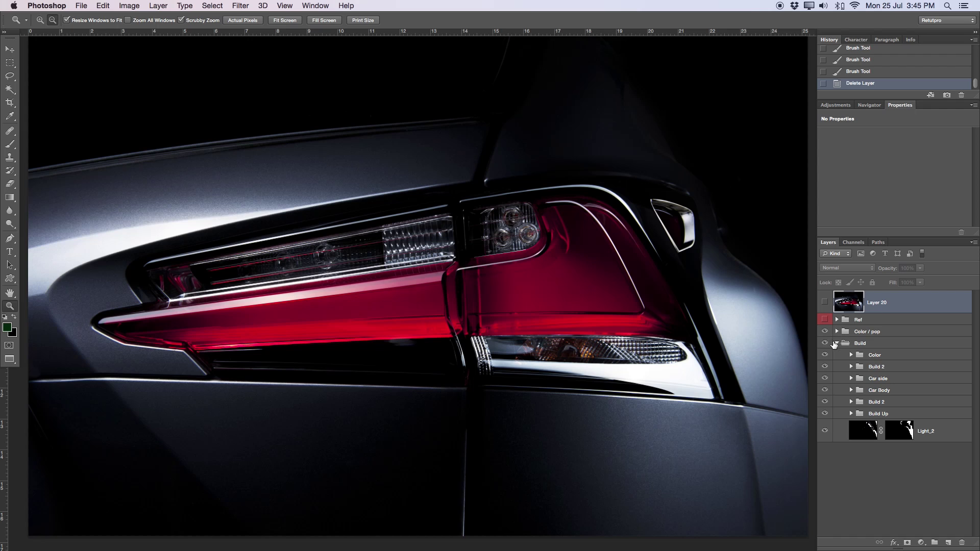
# - Collapse the Build group and show the Ref group with its subgroup 2, plus Layer 20
pyautogui.click(836, 342)
pyautogui.click(826, 320)
pyautogui.click(836, 319)
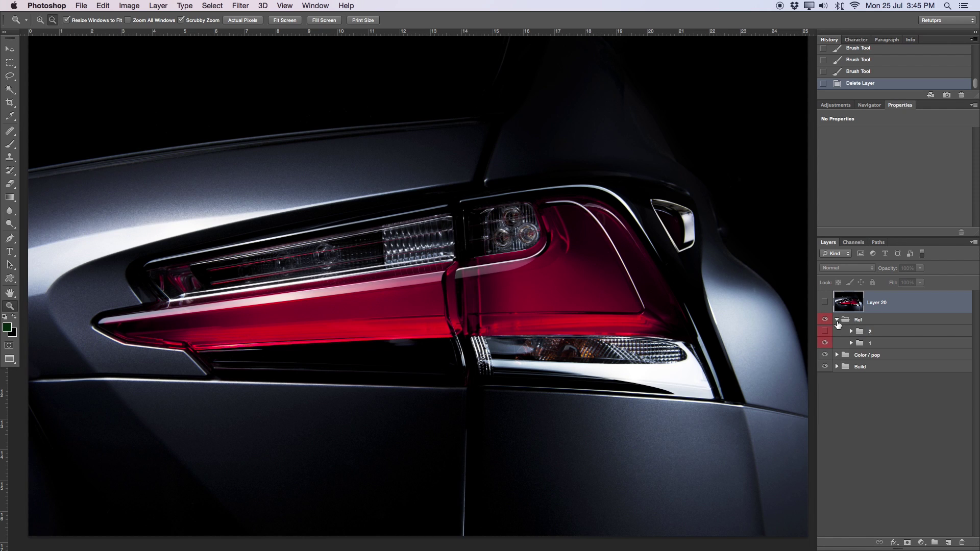
pyautogui.click(825, 332)
pyautogui.click(837, 320)
pyautogui.click(825, 303)
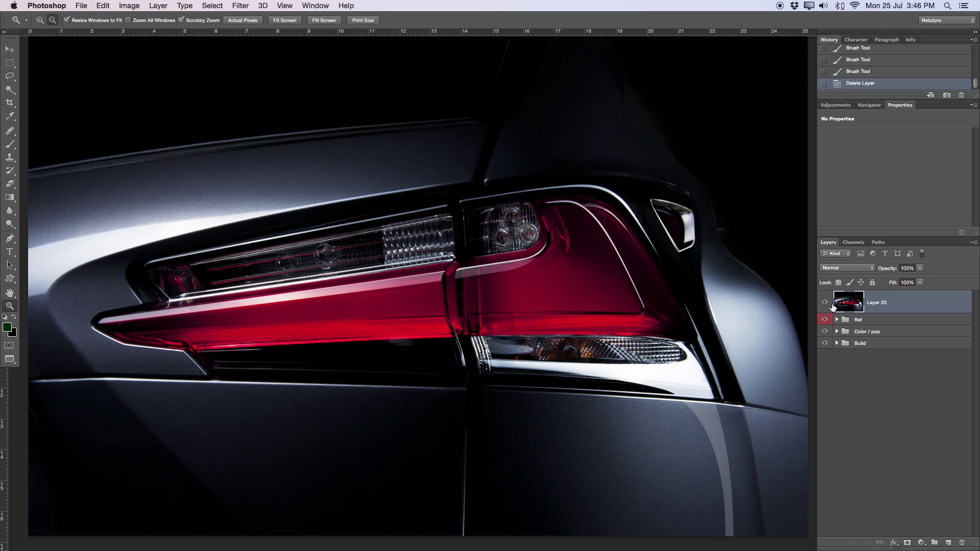
pyautogui.click(825, 302)
pyautogui.click(825, 303)
pyautogui.click(837, 320)
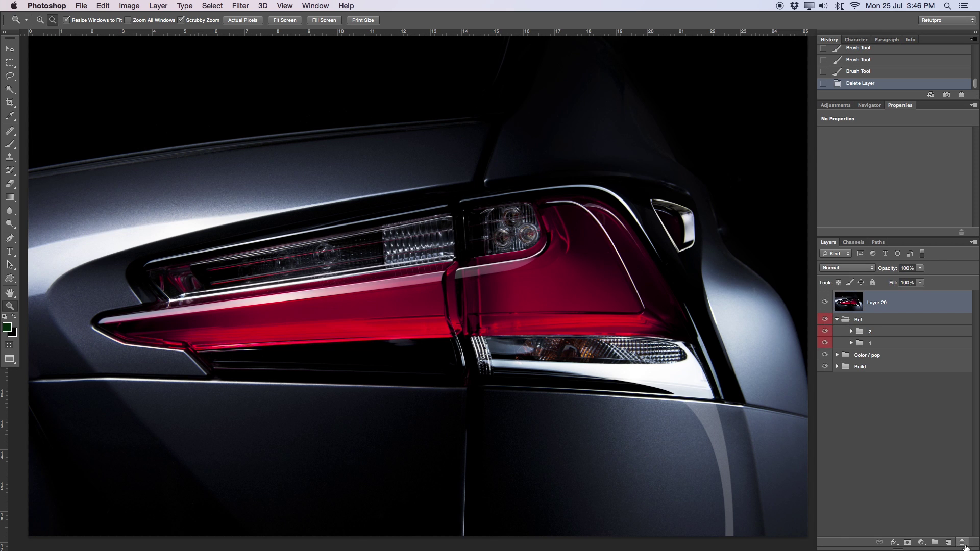
# - Set the Brush tool's foreground color to bright green 06e12f
pyautogui.click(457, 284)
pyautogui.moveTo(457, 285); pyautogui.dragTo(546, 310)
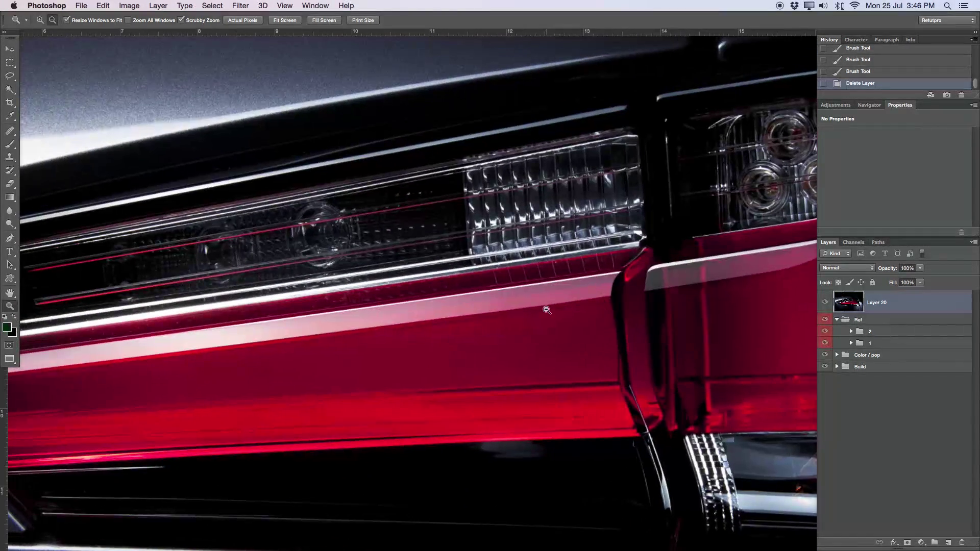
pyautogui.moveTo(600, 270); pyautogui.dragTo(565, 288)
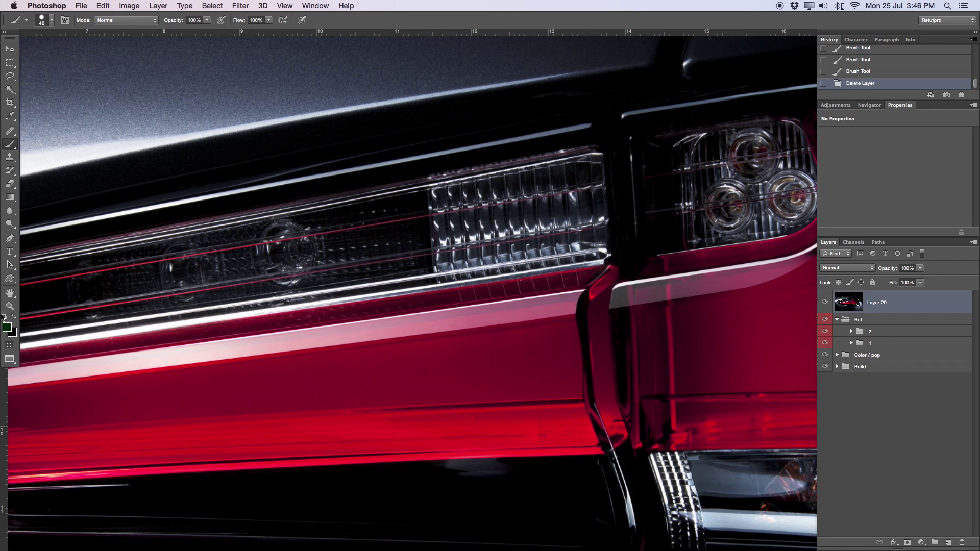
pyautogui.click(8, 327)
pyautogui.click(828, 148)
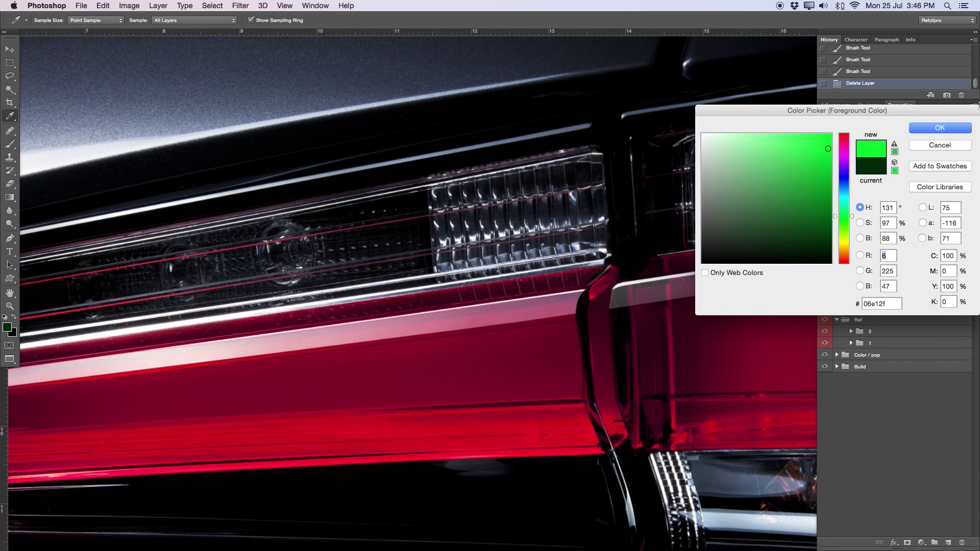
pyautogui.click(943, 130)
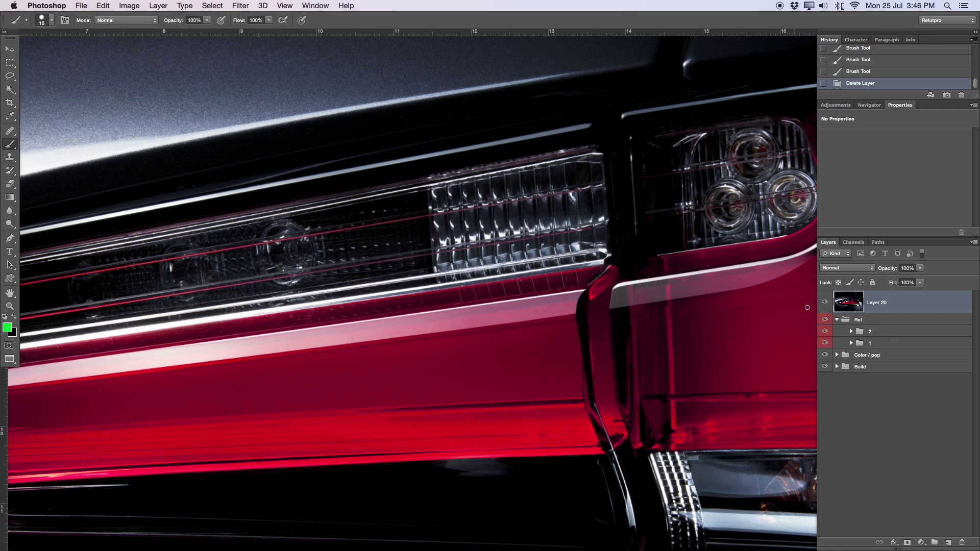
# - Hide Layer 20 and the Ref group, and add a new empty layer at the top of the stack
pyautogui.click(825, 305)
pyautogui.click(825, 320)
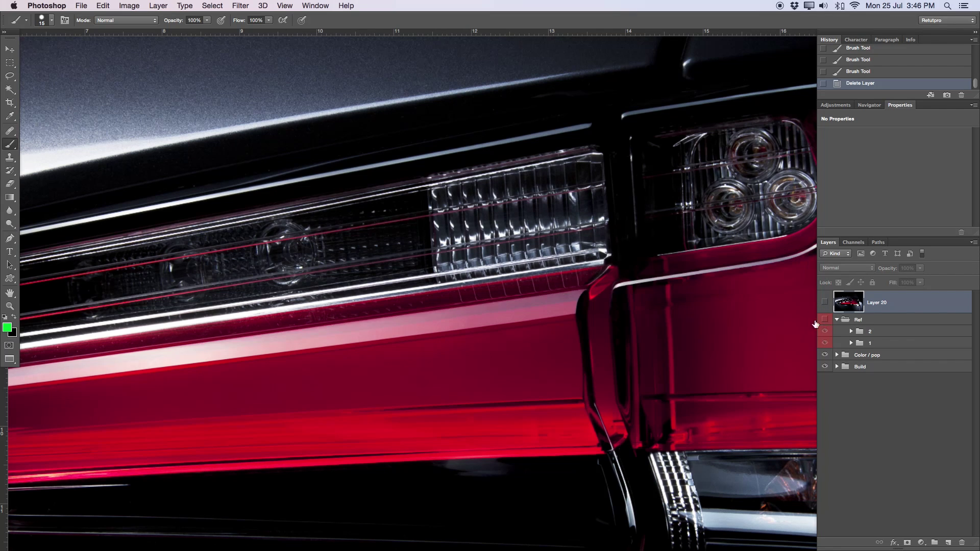
pyautogui.click(948, 544)
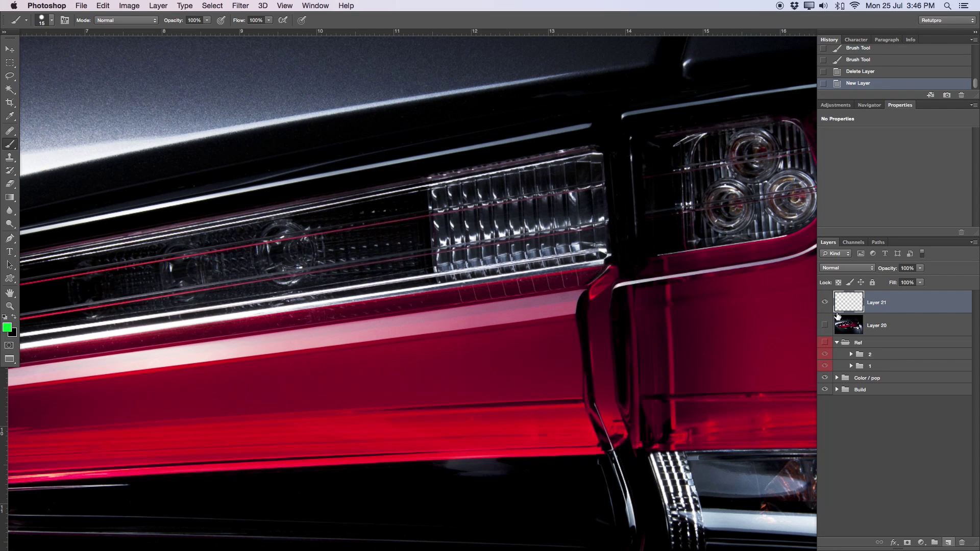
pyautogui.moveTo(632, 273); pyautogui.dragTo(466, 300)
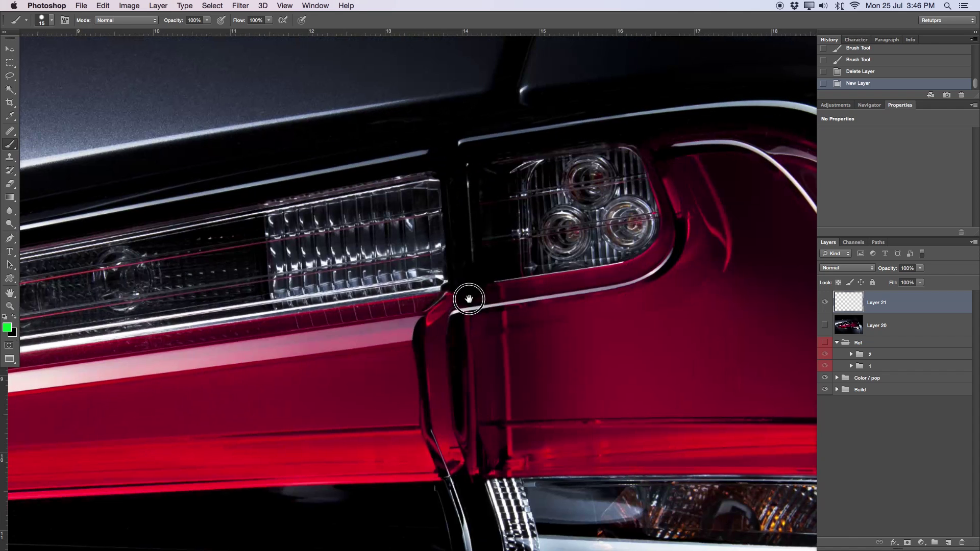
pyautogui.moveTo(461, 302)
pyautogui.mouseDown()
pyautogui.moveTo(459, 316)
pyautogui.moveTo(555, 304)
pyautogui.moveTo(670, 269)
pyautogui.moveTo(677, 253)
pyautogui.moveTo(539, 300)
pyautogui.moveTo(448, 312)
pyautogui.mouseUp()
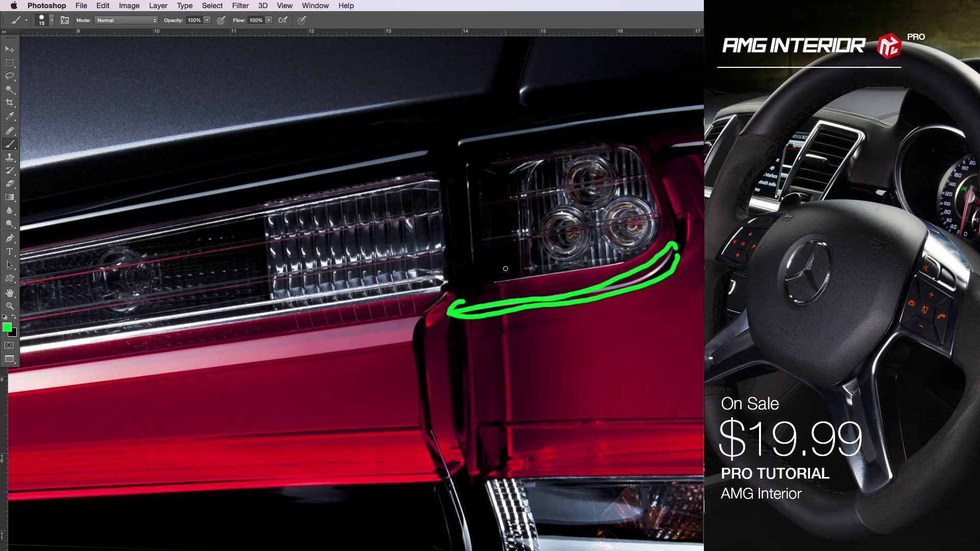
pyautogui.press('super+z')
pyautogui.press('super+alt+z')
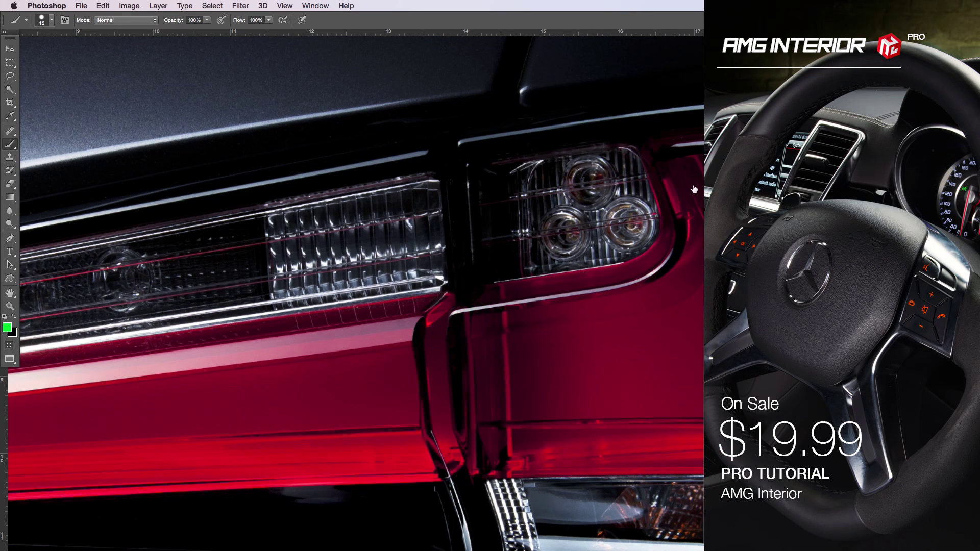
# - Trace the upper edge of both red lenses in green, and outline and scribble in the reflection strip below it
pyautogui.hscroll(-5, 324, 359)
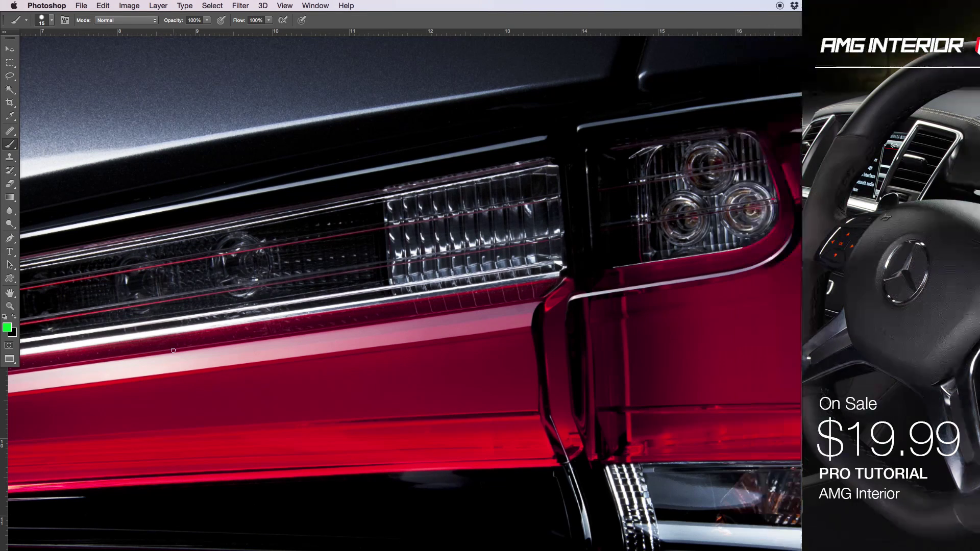
pyautogui.moveTo(149, 355)
pyautogui.mouseDown()
pyautogui.moveTo(671, 285)
pyautogui.moveTo(779, 259)
pyautogui.moveTo(795, 236)
pyautogui.mouseUp()
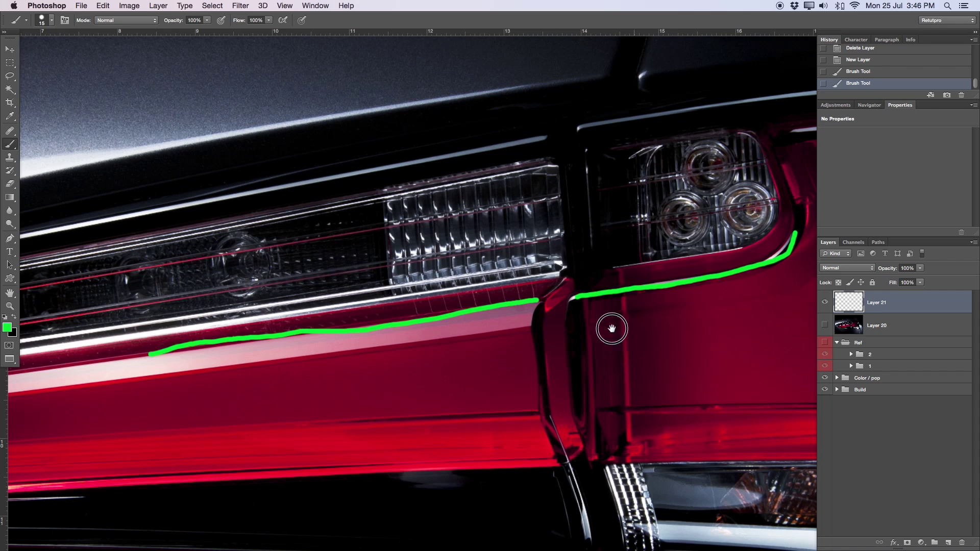
pyautogui.press('space')
pyautogui.moveTo(635, 343); pyautogui.dragTo(588, 327)
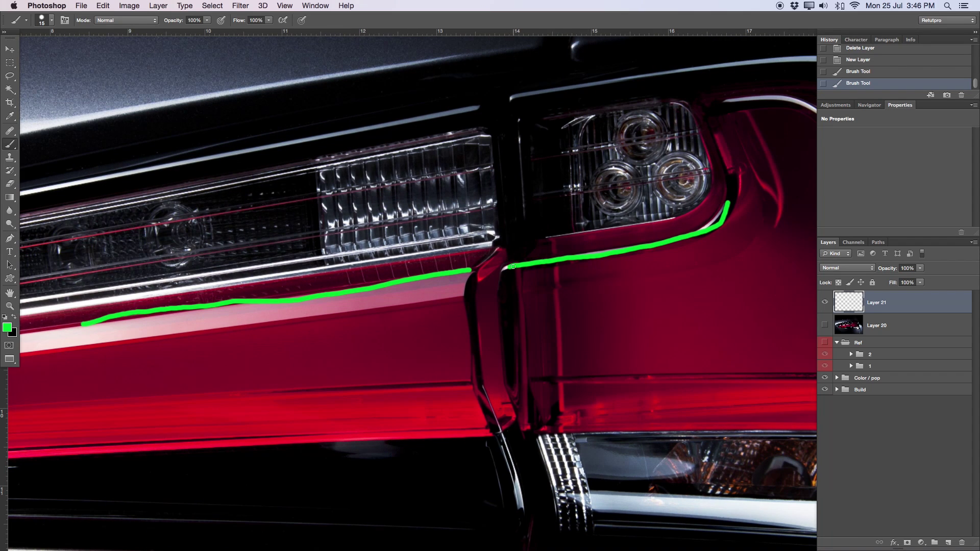
pyautogui.moveTo(503, 270)
pyautogui.mouseDown()
pyautogui.moveTo(493, 292)
pyautogui.moveTo(628, 278)
pyautogui.moveTo(696, 263)
pyautogui.moveTo(729, 233)
pyautogui.moveTo(731, 209)
pyautogui.moveTo(720, 229)
pyautogui.moveTo(624, 266)
pyautogui.moveTo(513, 273)
pyautogui.moveTo(723, 229)
pyautogui.mouseUp()
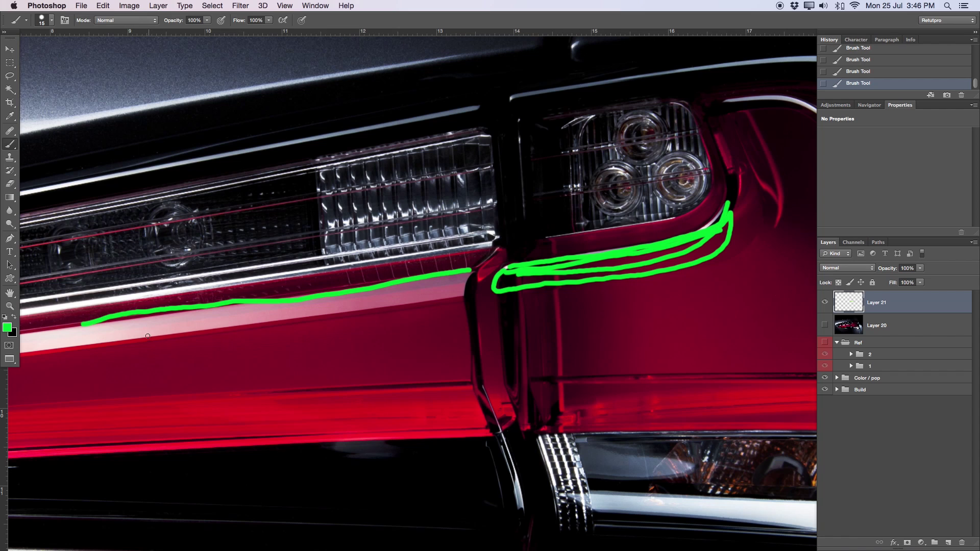
pyautogui.moveTo(151, 331)
pyautogui.mouseDown()
pyautogui.moveTo(316, 300)
pyautogui.moveTo(421, 296)
pyautogui.moveTo(478, 279)
pyautogui.moveTo(501, 328)
pyautogui.moveTo(511, 288)
pyautogui.moveTo(707, 236)
pyautogui.mouseUp()
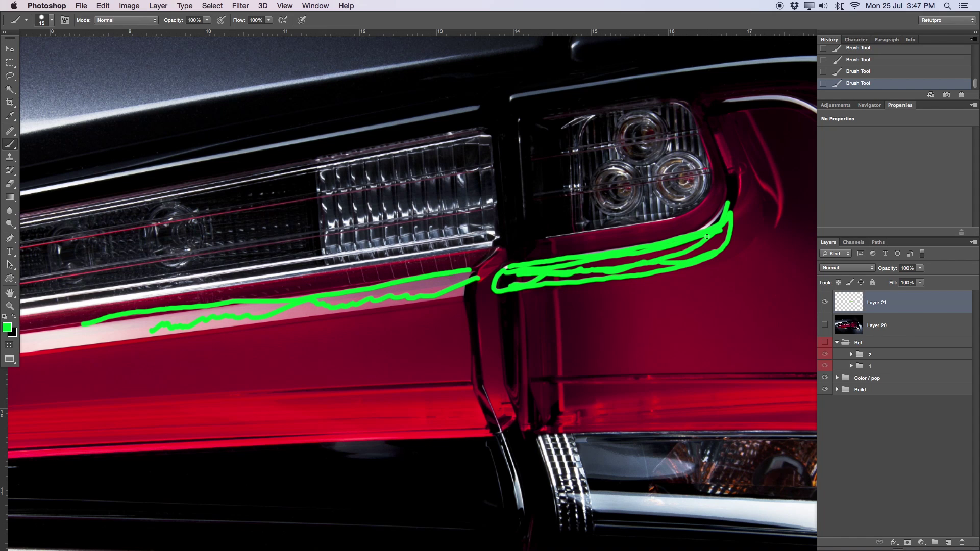
# - Hide the green markup layer and show Layer 20 to reveal the lens reflections
pyautogui.click(825, 302)
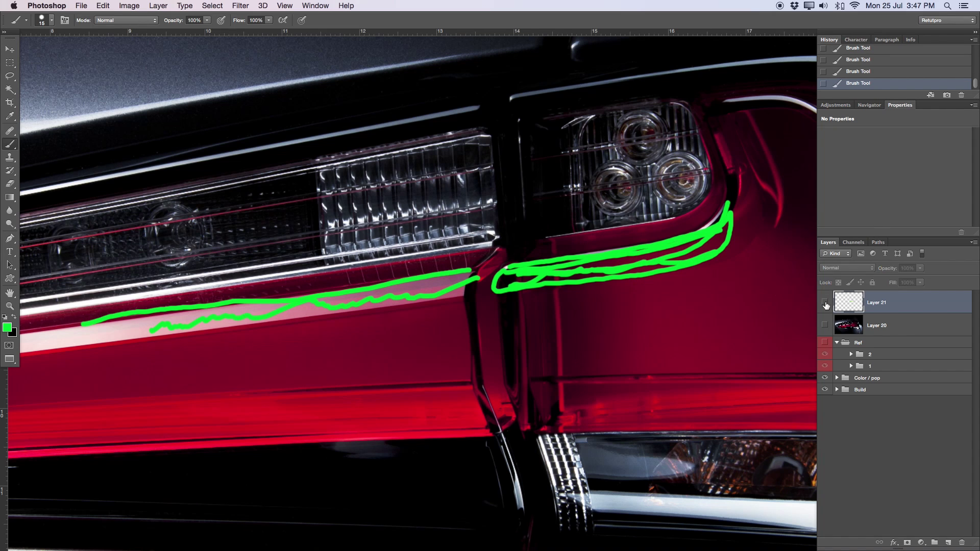
pyautogui.click(825, 326)
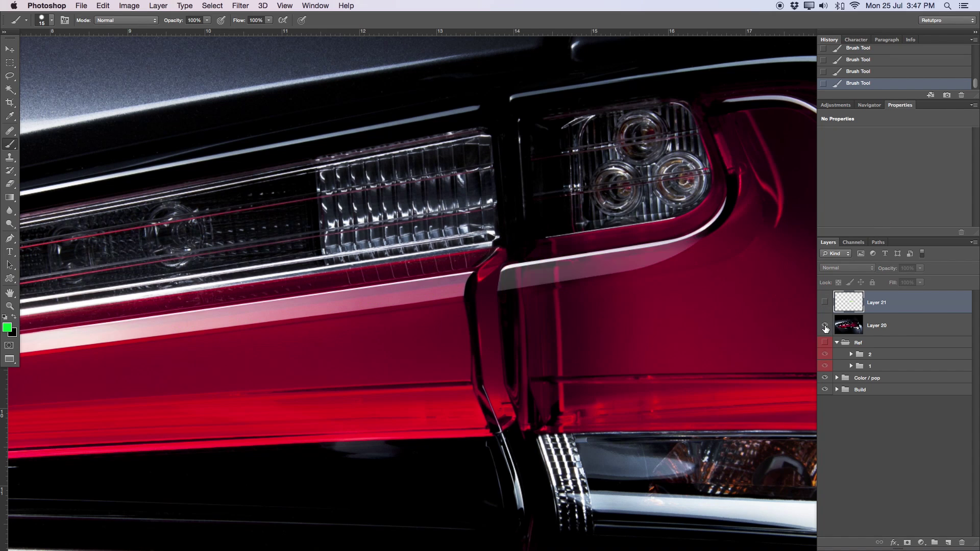
pyautogui.press('z')
pyautogui.keyDown('alt'); pyautogui.click(481, 292); pyautogui.keyUp('alt')
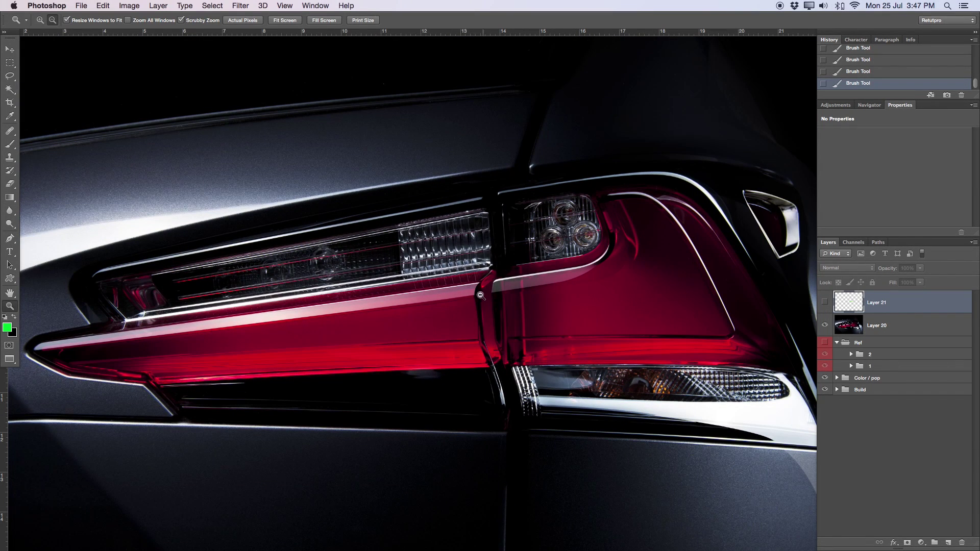
pyautogui.moveTo(633, 235); pyautogui.dragTo(630, 270)
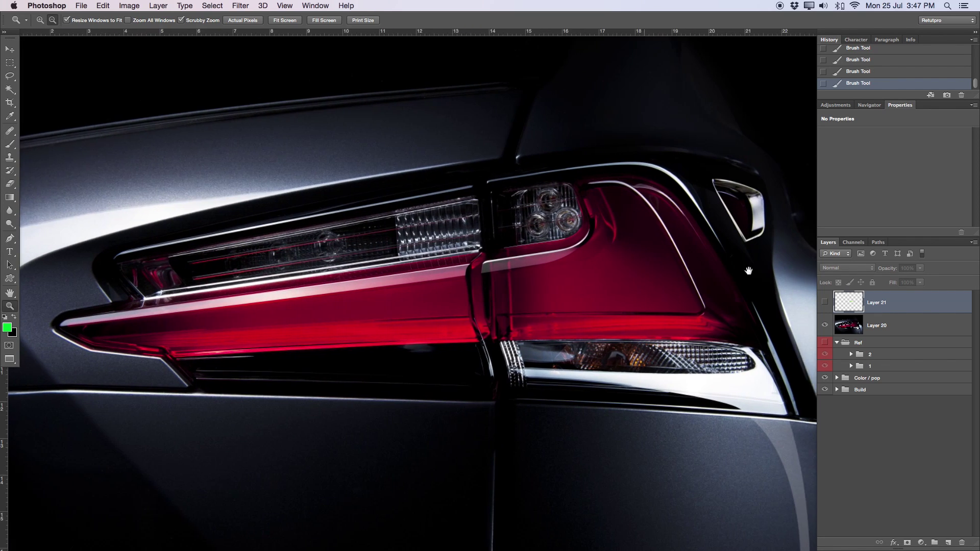
# - Compare the lens and lower body panel with and without the reflections of Layer 20
pyautogui.click(826, 325)
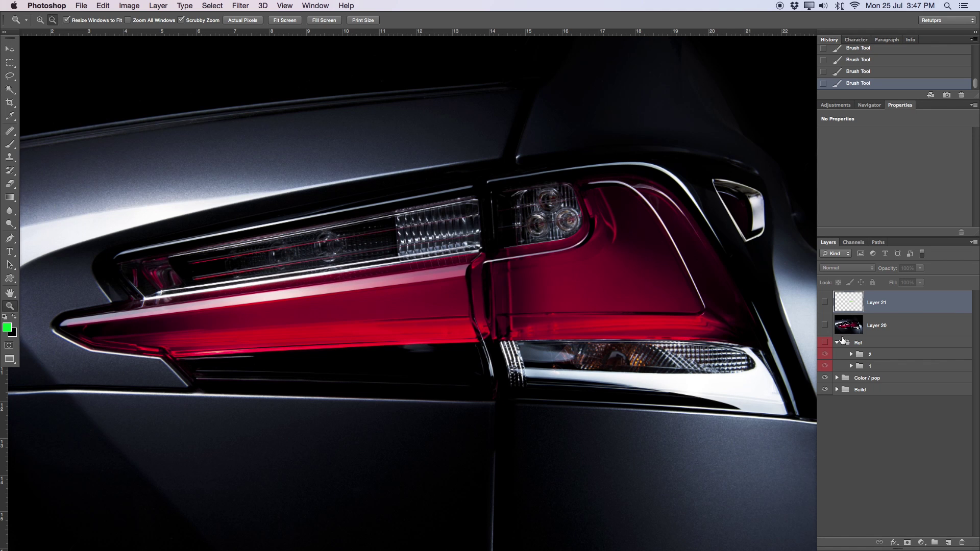
pyautogui.click(824, 325)
pyautogui.moveTo(795, 327); pyautogui.dragTo(641, 200)
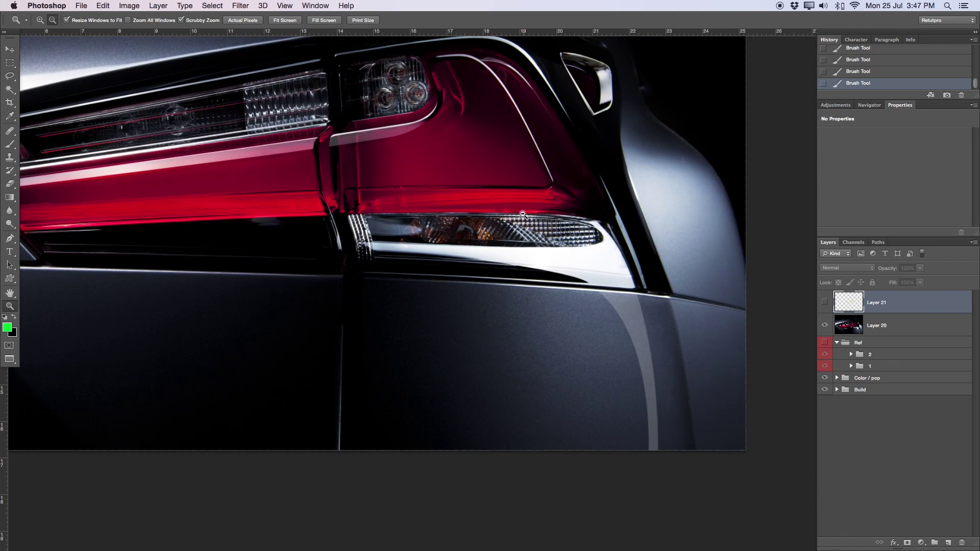
pyautogui.click(825, 325)
pyautogui.moveTo(631, 324); pyautogui.dragTo(606, 318)
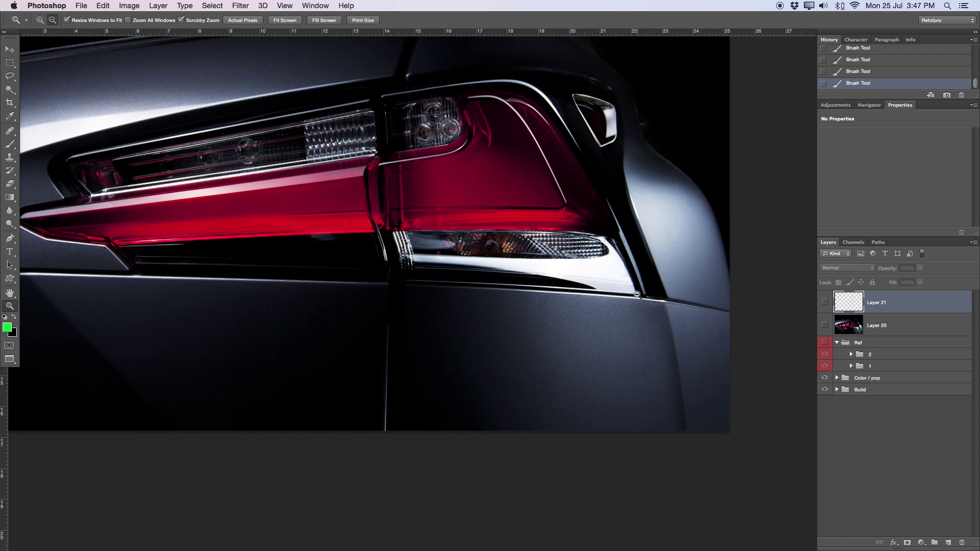
pyautogui.click(825, 325)
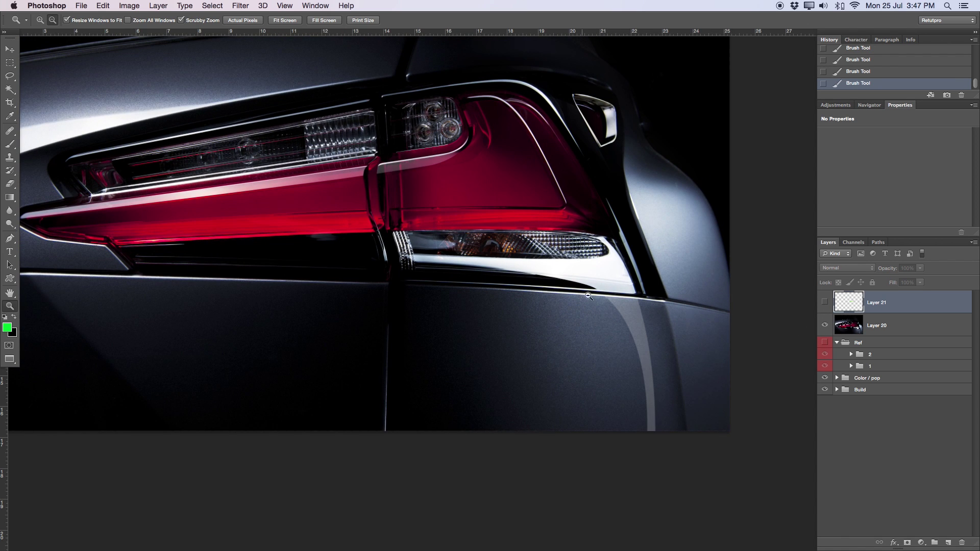
pyautogui.moveTo(638, 303); pyautogui.dragTo(628, 306)
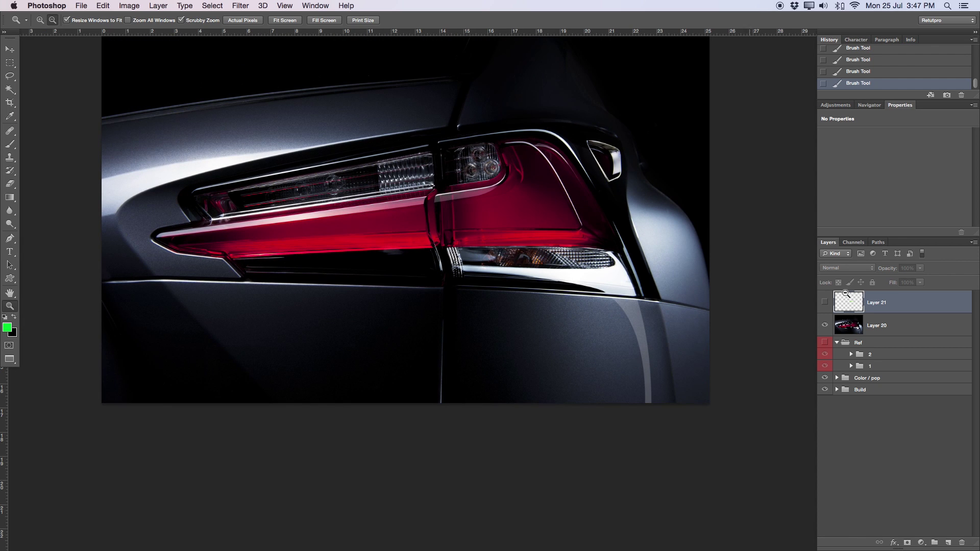
# - Hide Layer 20 and replace the green markup layer with a new empty layer at the top of the stack
pyautogui.click(825, 325)
pyautogui.click(826, 303)
pyautogui.click(826, 304)
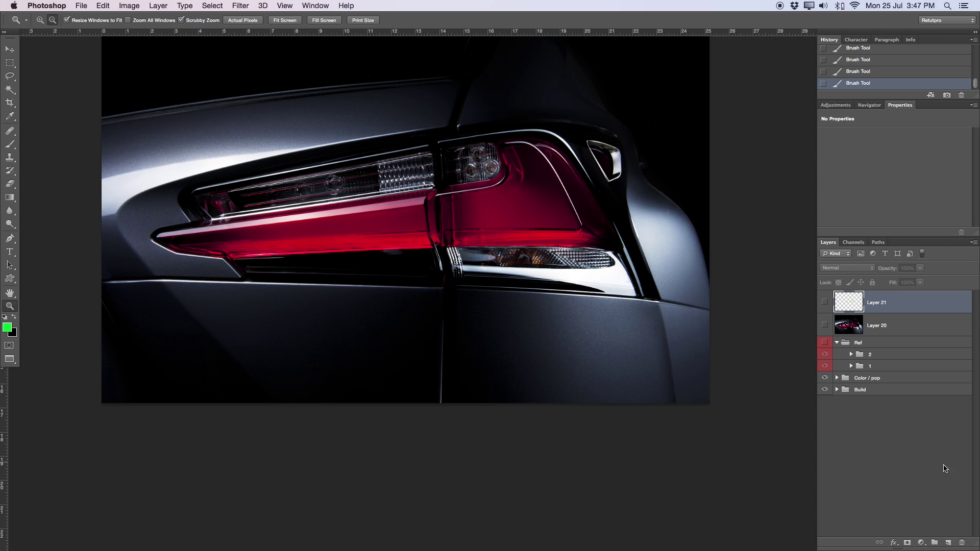
pyautogui.press('Delete')
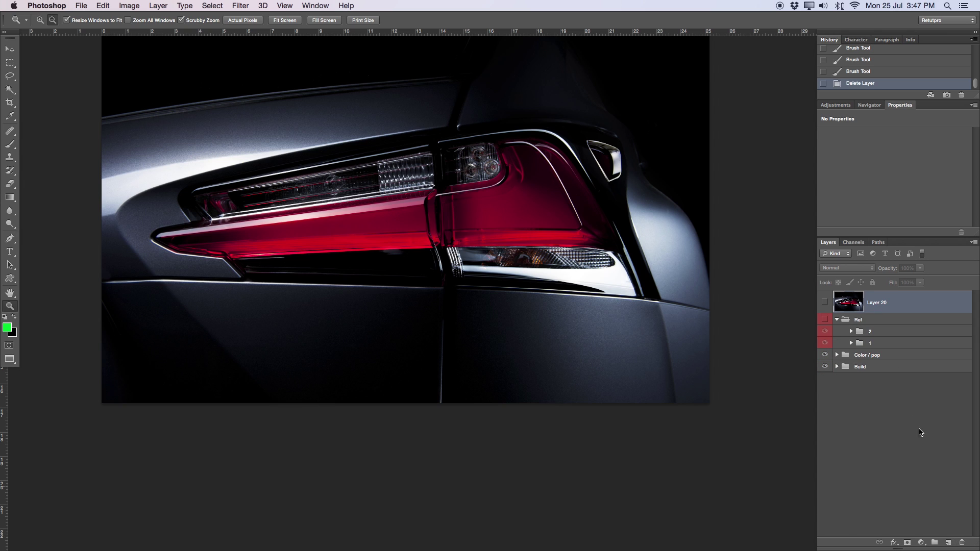
pyautogui.click(948, 544)
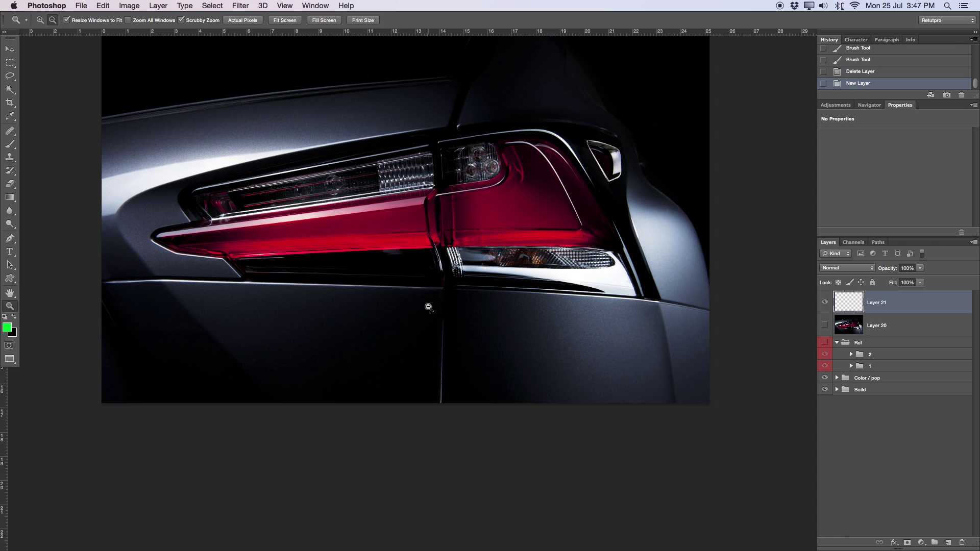
# - Start a pen path at the inner end of the left red lens and trace outward along its pink strip's upper edge
pyautogui.moveTo(393, 205); pyautogui.dragTo(607, 214)
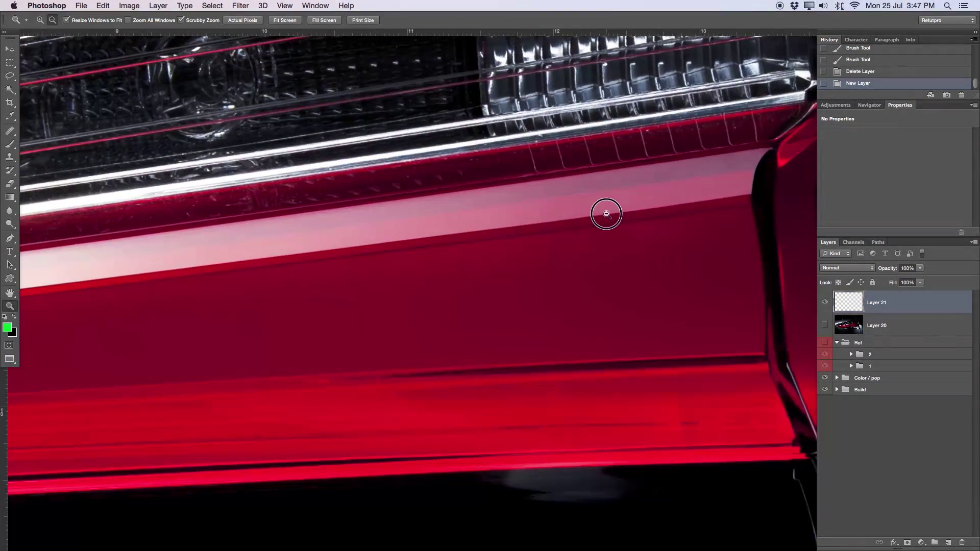
pyautogui.press('p')
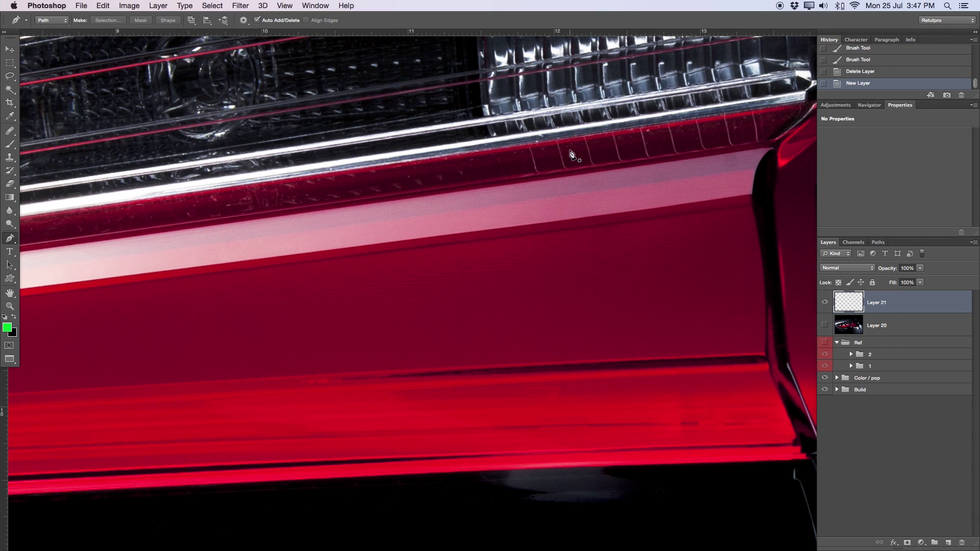
pyautogui.hscroll(5, 697, 158)
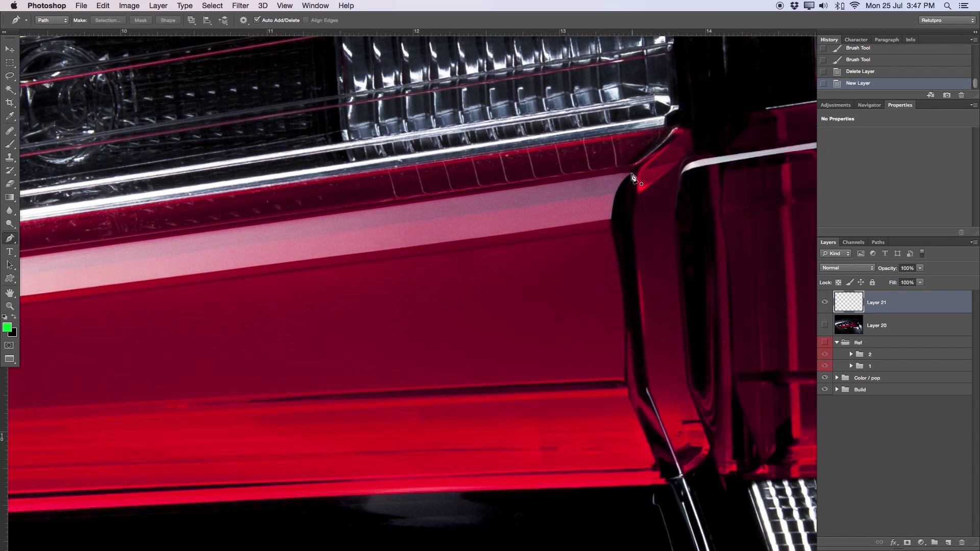
pyautogui.click(631, 177)
pyautogui.press('z')
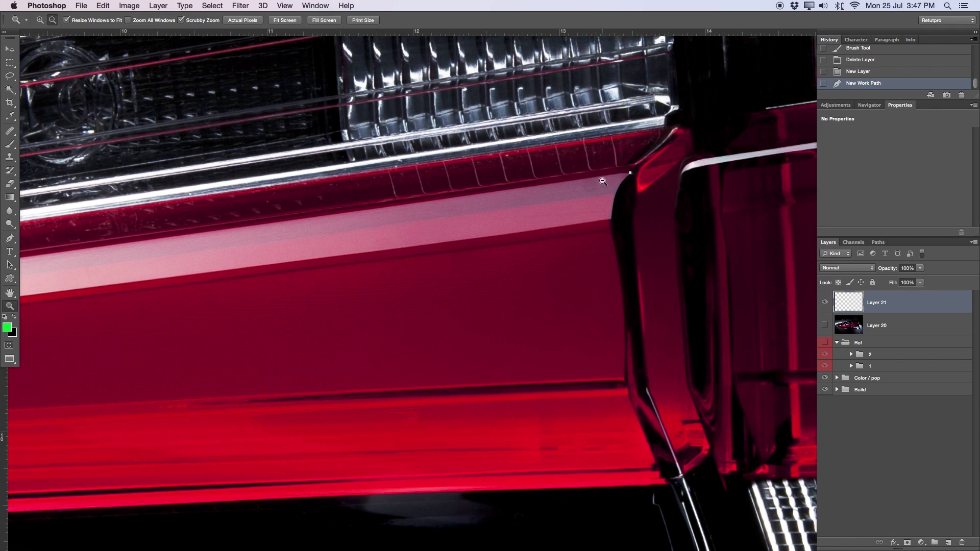
pyautogui.click(627, 182)
pyautogui.press('p')
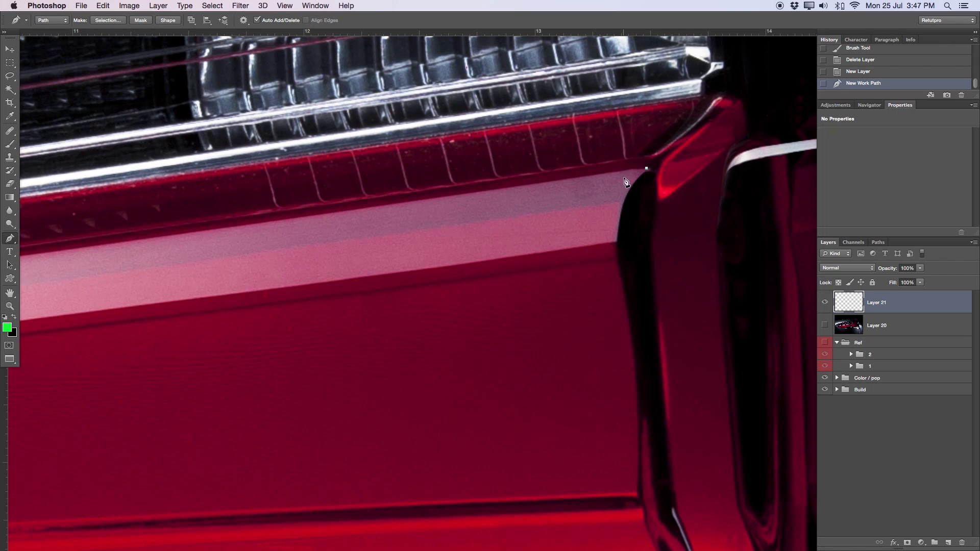
pyautogui.click(483, 190)
pyautogui.hscroll(-6, 511, 199)
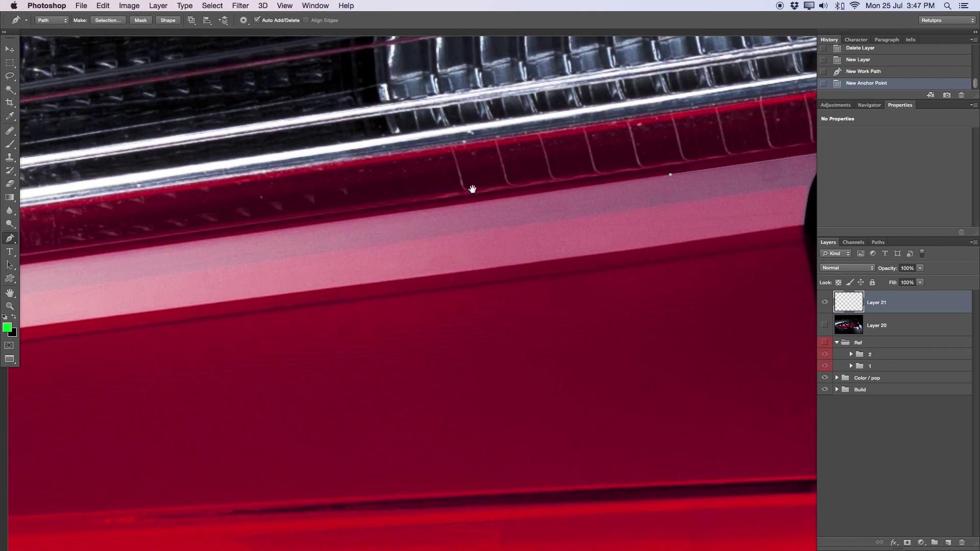
pyautogui.click(345, 223)
pyautogui.moveTo(148, 247); pyautogui.dragTo(442, 168)
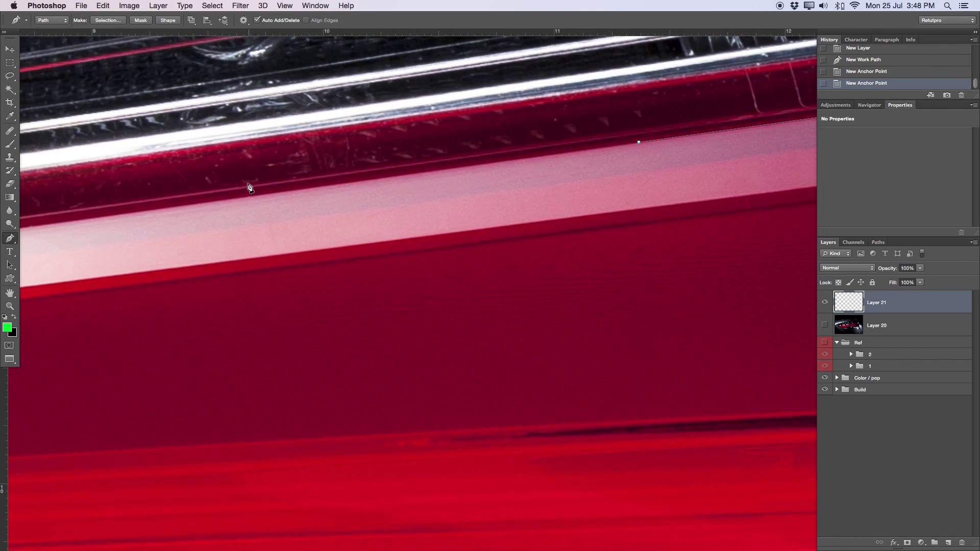
pyautogui.click(243, 202)
# - Extend the path with another anchor point farther out on the strip's upper edge, where the reflection turns pale
pyautogui.press('z')
pyautogui.moveTo(273, 202); pyautogui.dragTo(220, 208)
pyautogui.moveTo(315, 207); pyautogui.dragTo(454, 222)
pyautogui.keyDown('alt'); pyautogui.click(456, 225); pyautogui.keyUp('alt')
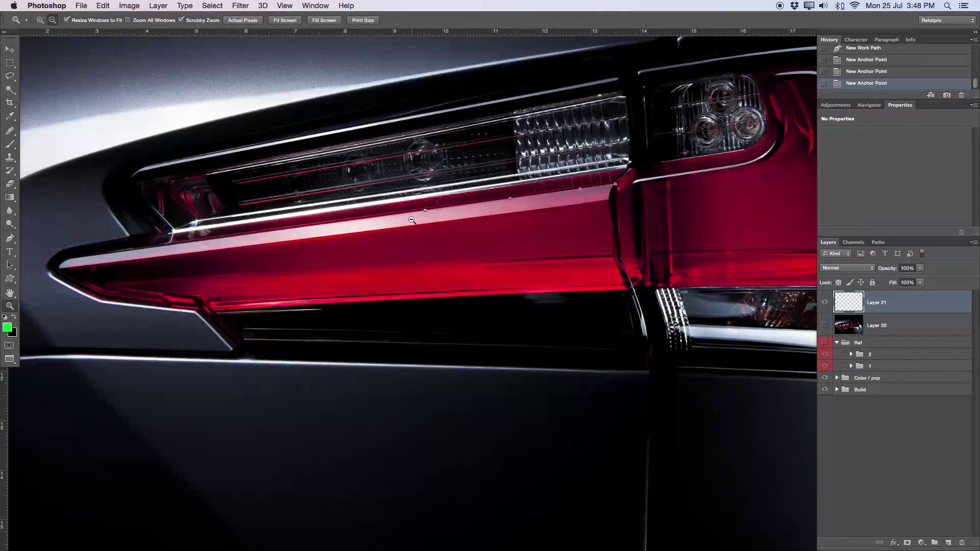
pyautogui.press('p')
pyautogui.press('z')
pyautogui.moveTo(381, 218); pyautogui.dragTo(434, 212)
pyautogui.press('p')
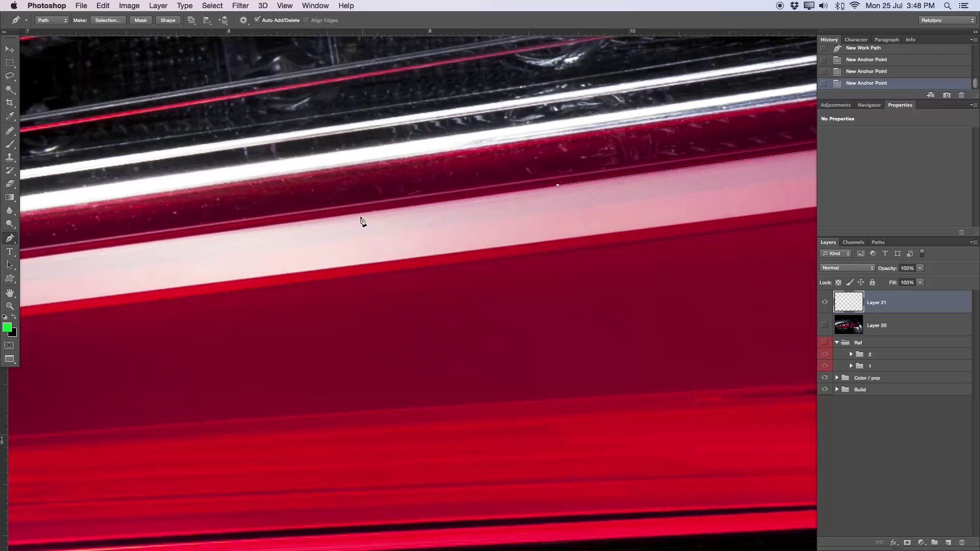
pyautogui.click(352, 214)
# - Turn the path back just below the upper edge with a curved anchor point, forming a thin tapered end
pyautogui.moveTo(596, 203); pyautogui.dragTo(190, 279)
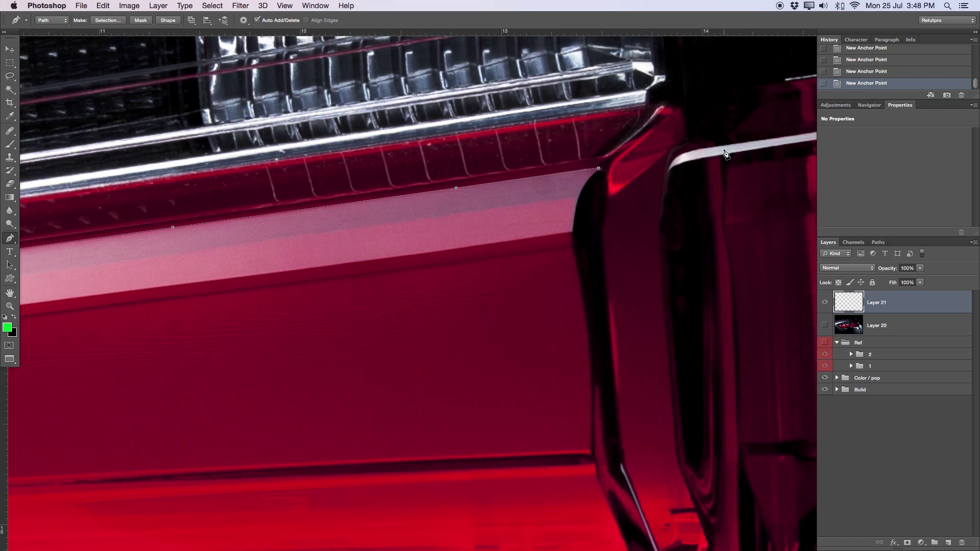
pyautogui.hscroll(-10, 715, 169)
pyautogui.scroll(-3, 715, 168)
pyautogui.hscroll(-15, 721, 171)
pyautogui.scroll(-5, 721, 171)
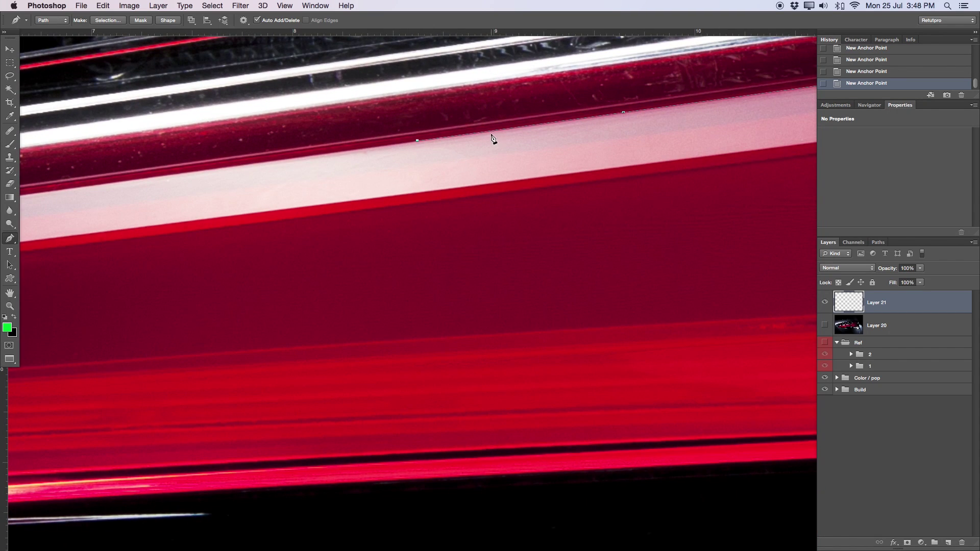
pyautogui.moveTo(500, 136); pyautogui.dragTo(105, 225)
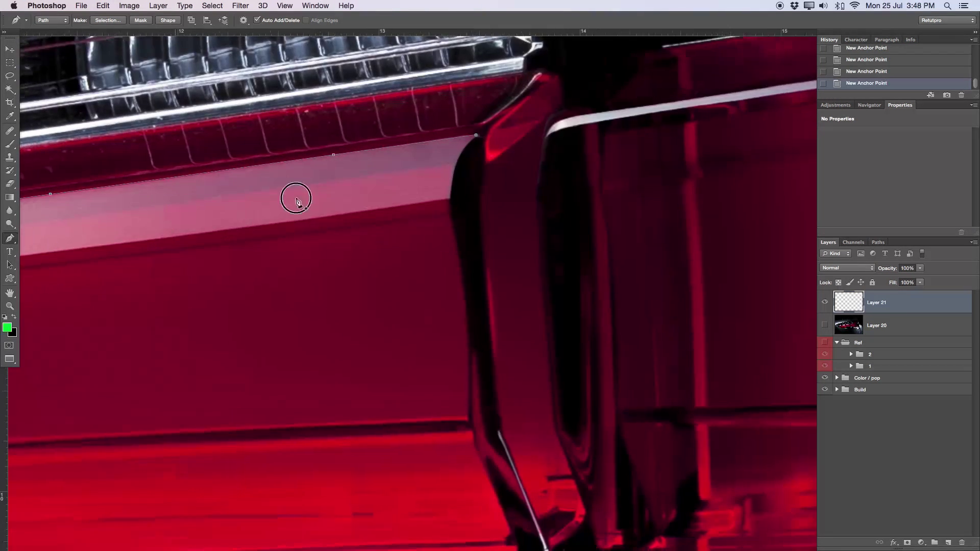
pyautogui.moveTo(296, 200); pyautogui.dragTo(460, 186)
pyautogui.press('x')
pyautogui.moveTo(309, 140); pyautogui.dragTo(309, 142)
pyautogui.moveTo(376, 132); pyautogui.dragTo(376, 132)
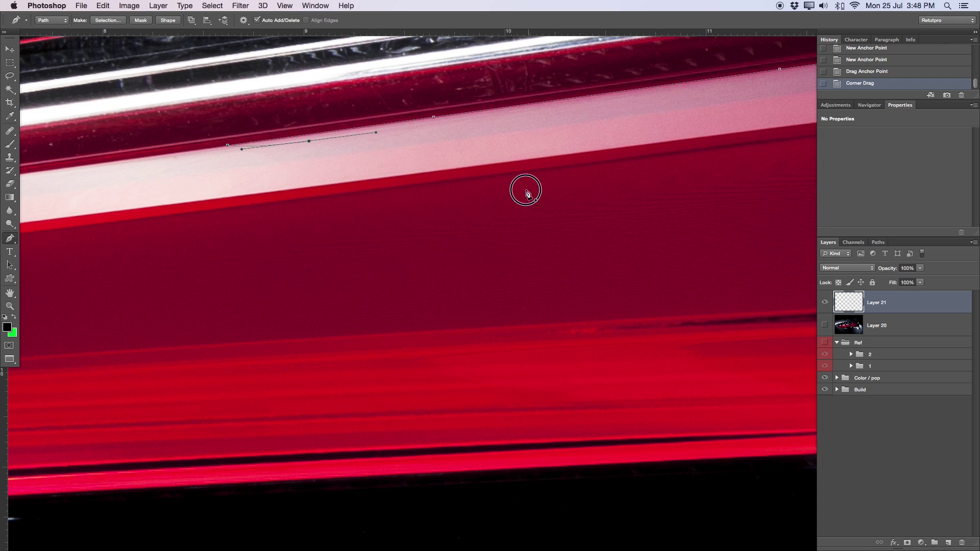
# - Run the path's lower edge back toward the lens's inner end, parallel to the upper edge, and close the path
pyautogui.moveTo(525, 191); pyautogui.dragTo(399, 203)
pyautogui.click(492, 129)
pyautogui.moveTo(577, 137); pyautogui.dragTo(337, 168)
pyautogui.click(520, 135)
pyautogui.moveTo(217, 174); pyautogui.dragTo(218, 175)
pyautogui.click(565, 145)
pyautogui.hscroll(5, 566, 145)
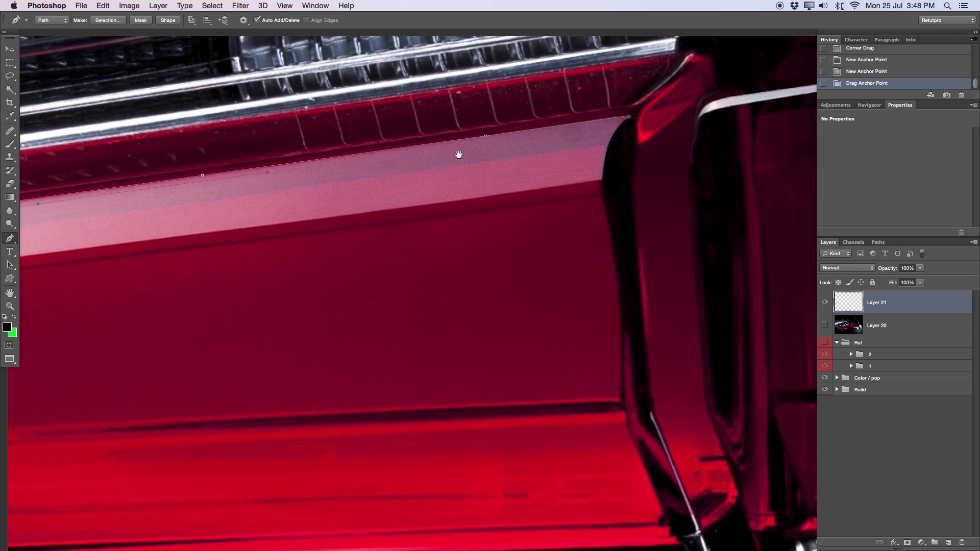
pyautogui.click(532, 136)
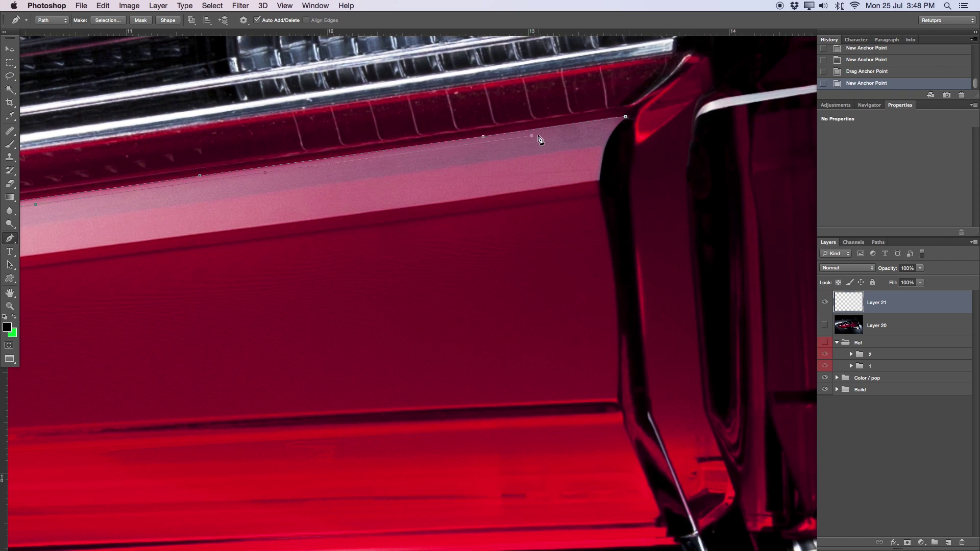
pyautogui.click(619, 123)
pyautogui.click(630, 120)
# - Adjust the anchor points at the path's closed end to follow the curved inner corner of the lens
pyautogui.press('z')
pyautogui.moveTo(626, 123); pyautogui.dragTo(636, 157)
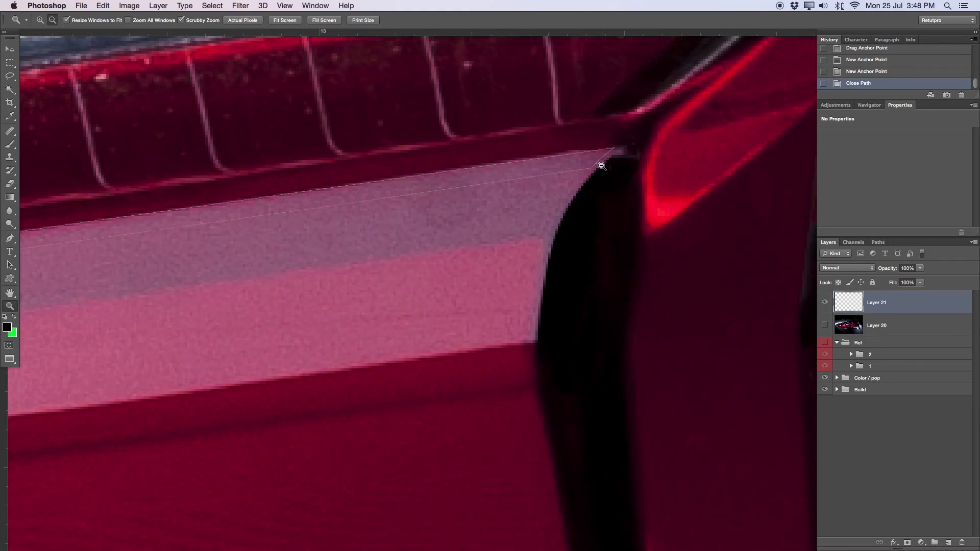
pyautogui.press('p')
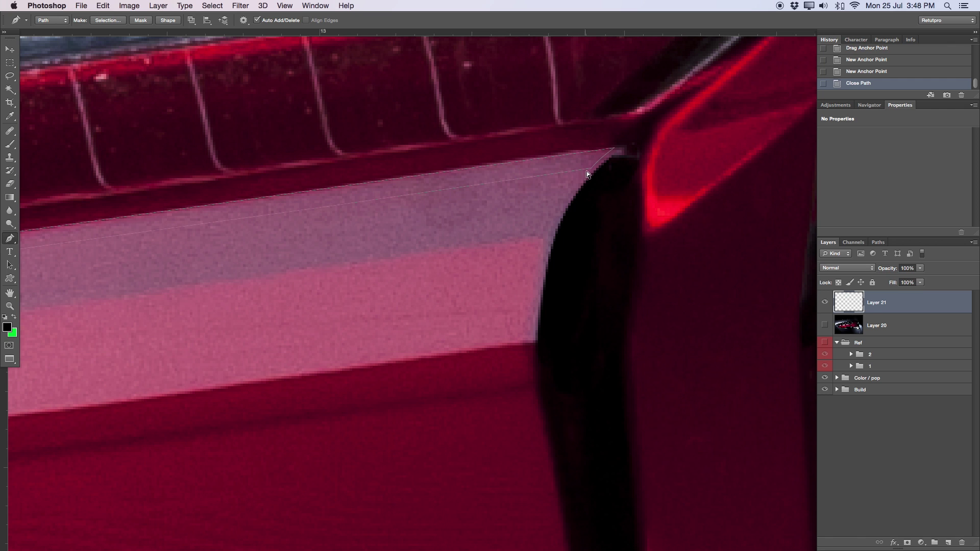
pyautogui.click(592, 169)
pyautogui.press('super+z')
pyautogui.keyDown('super'); pyautogui.click(593, 168); pyautogui.keyUp('super')
pyautogui.moveTo(592, 168); pyautogui.dragTo(623, 146)
# - Convert the closed highlight path into a selection
pyautogui.press('z')
pyautogui.moveTo(589, 195); pyautogui.dragTo(541, 202)
pyautogui.press('p')
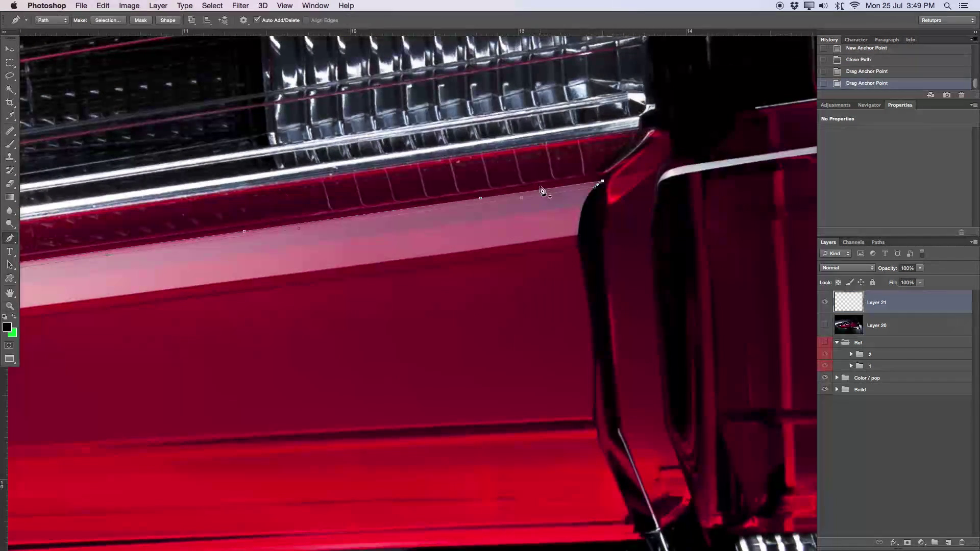
pyautogui.rightClick(571, 192)
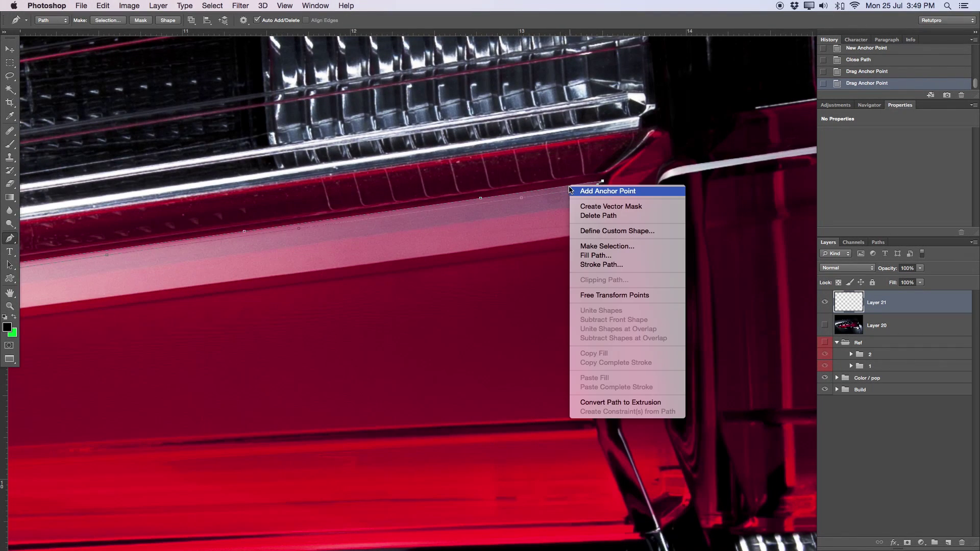
pyautogui.click(592, 246)
pyautogui.click(711, 317)
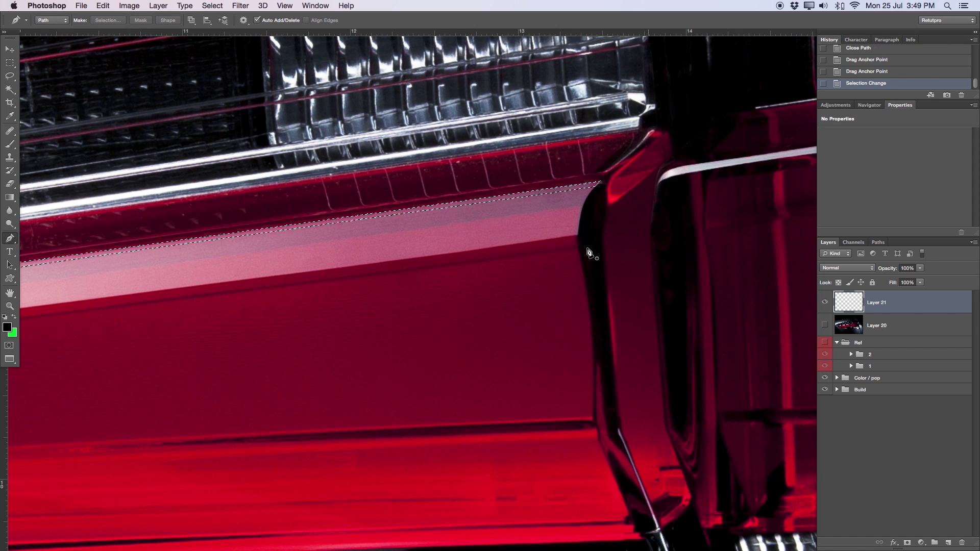
# - Fill the thin selection with white on the new layer and deselect it
pyautogui.click(11, 63)
pyautogui.rightClick(391, 213)
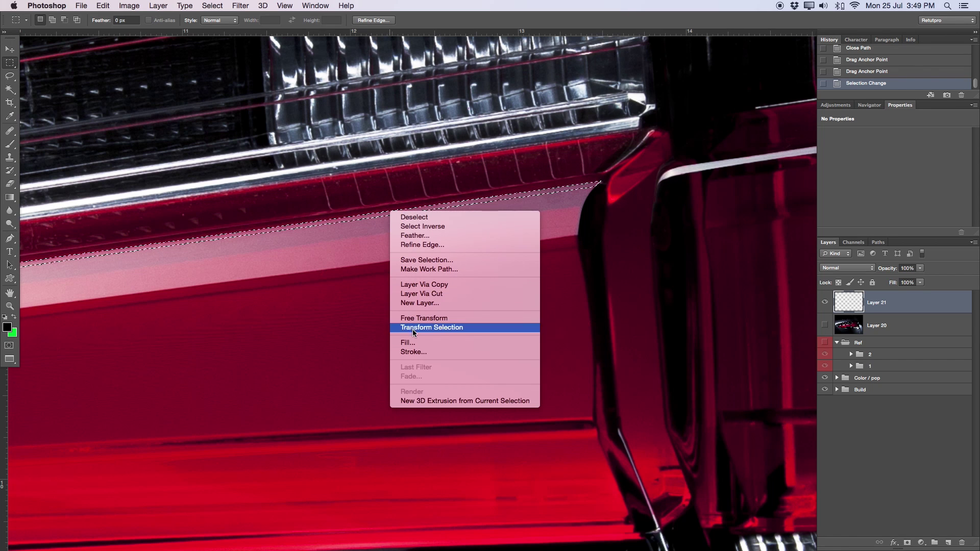
pyautogui.click(416, 342)
pyautogui.click(656, 115)
pyautogui.click(655, 115)
pyautogui.click(746, 107)
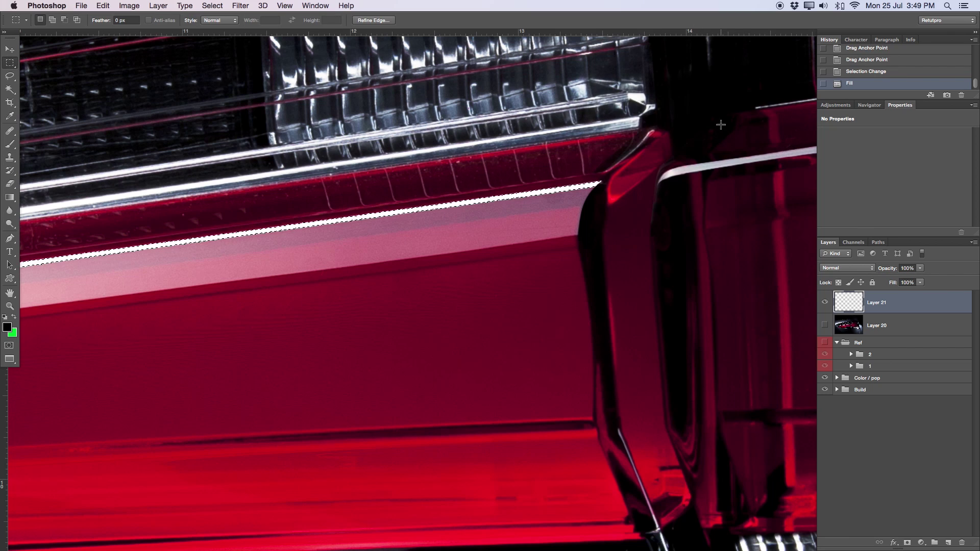
pyautogui.hotkey('ctrl', 'd')
# - Compare the new white highlight with the finished reflection in Layer 20 and inspect it along the lens edge
pyautogui.press('z')
pyautogui.moveTo(608, 201); pyautogui.dragTo(552, 201)
pyautogui.moveTo(373, 219); pyautogui.dragTo(453, 219)
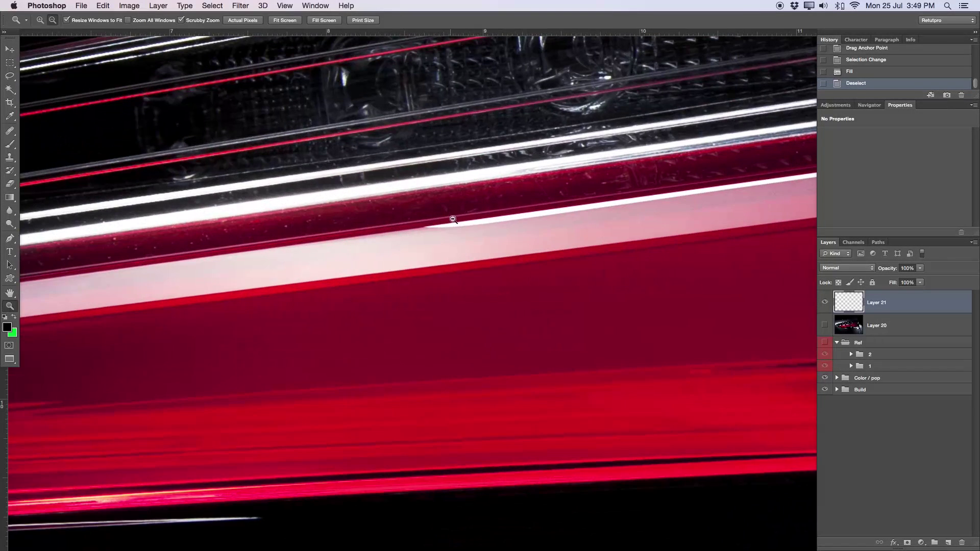
pyautogui.click(825, 303)
pyautogui.click(825, 326)
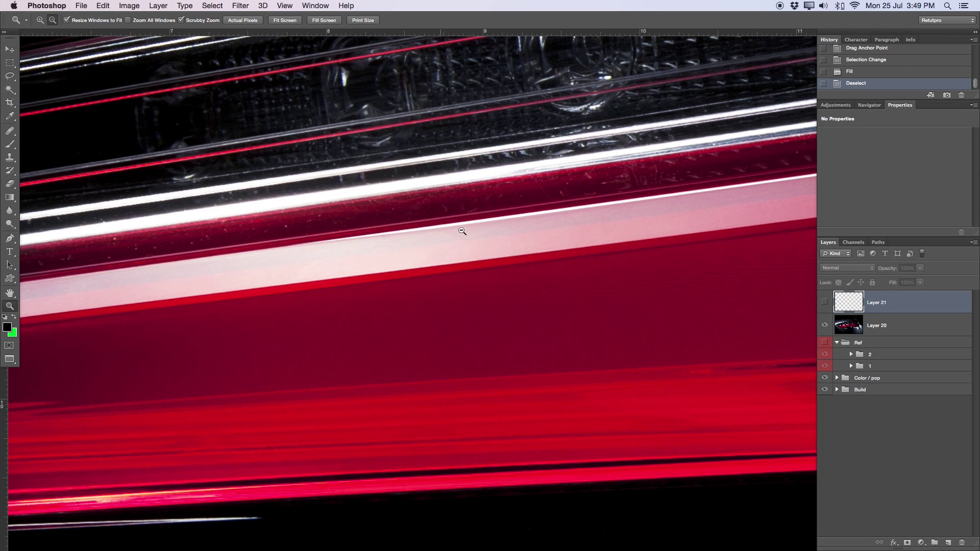
pyautogui.click(823, 325)
pyautogui.click(825, 302)
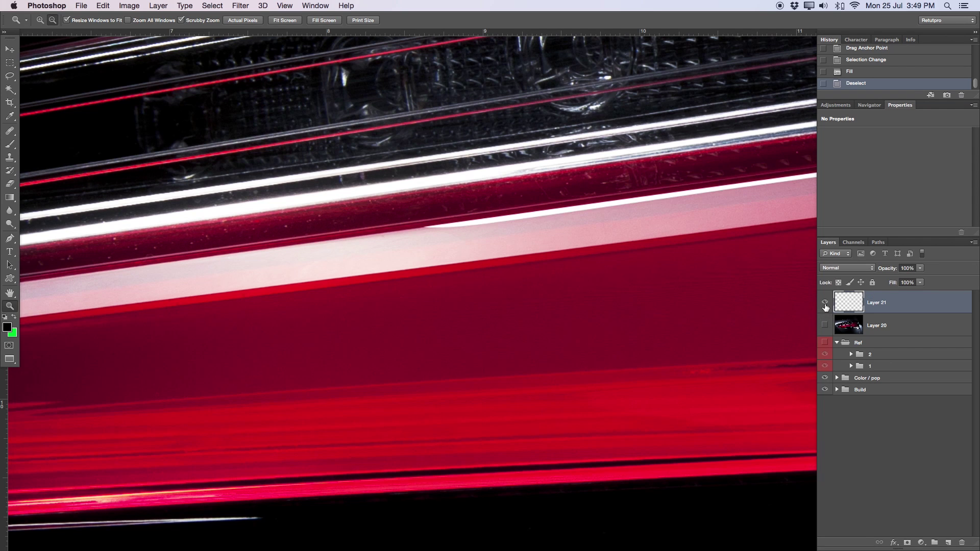
pyautogui.click(825, 302)
pyautogui.click(825, 325)
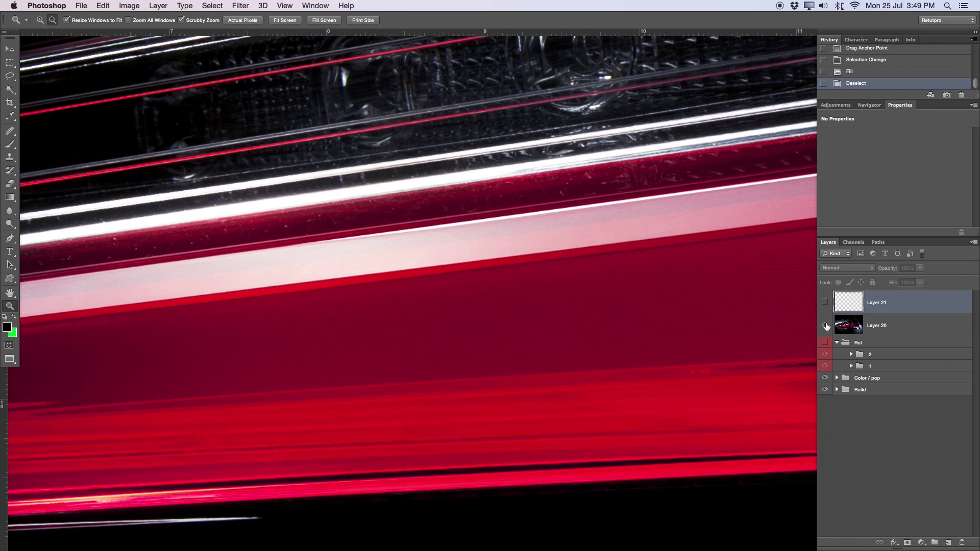
pyautogui.click(826, 325)
pyautogui.click(825, 302)
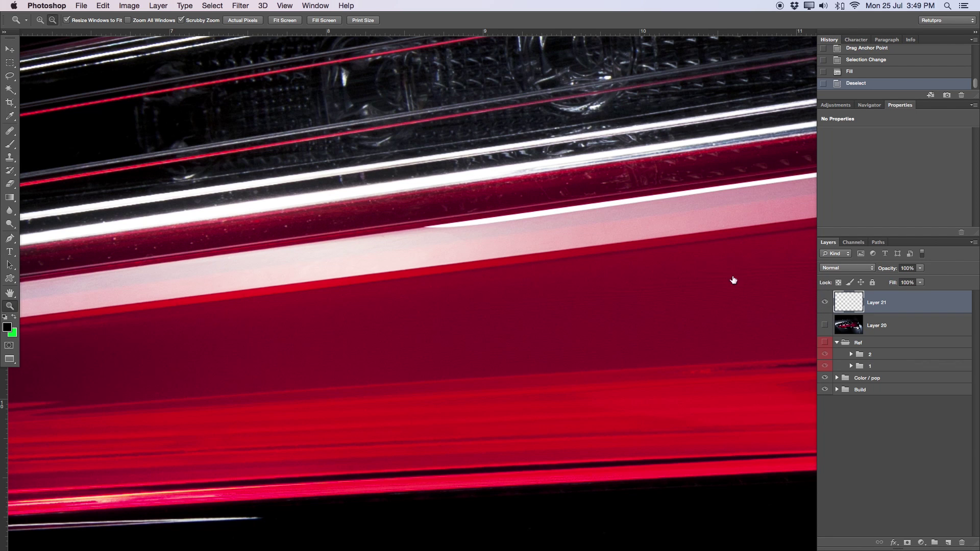
pyautogui.moveTo(673, 163); pyautogui.dragTo(623, 165)
pyautogui.moveTo(691, 172); pyautogui.dragTo(453, 236)
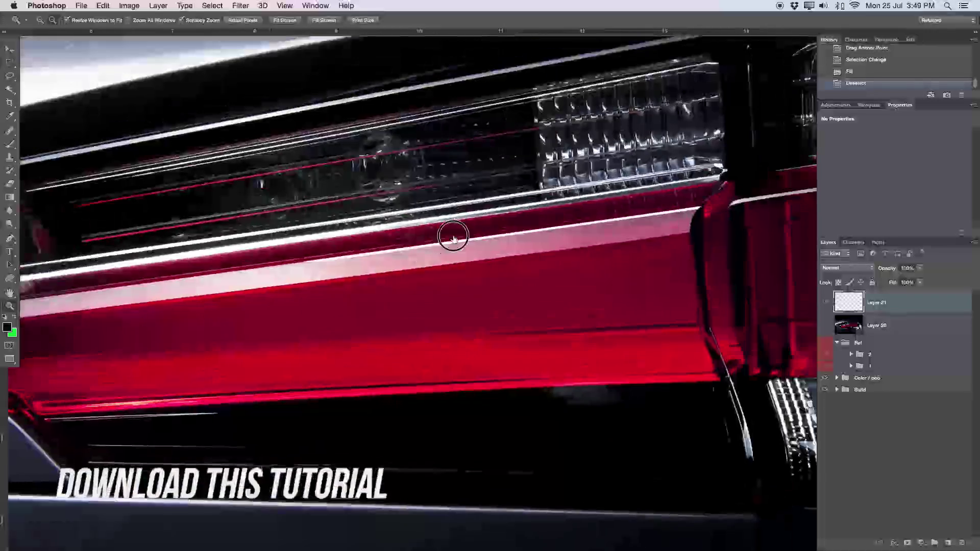
pyautogui.moveTo(555, 242); pyautogui.dragTo(536, 246)
pyautogui.moveTo(654, 236); pyautogui.dragTo(707, 245)
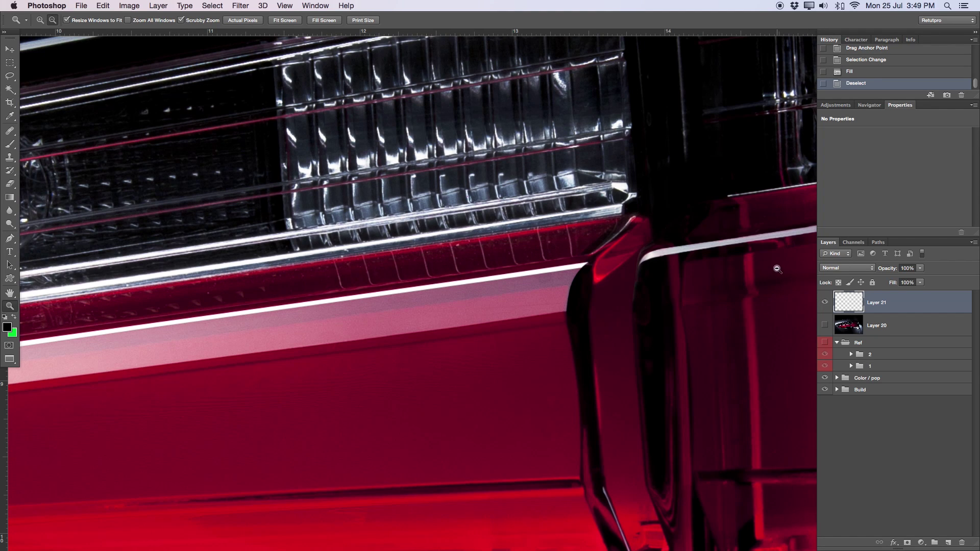
pyautogui.doubleClick(878, 303)
pyautogui.press('Return')
pyautogui.press('b')
pyautogui.press('f')
pyautogui.press('f')
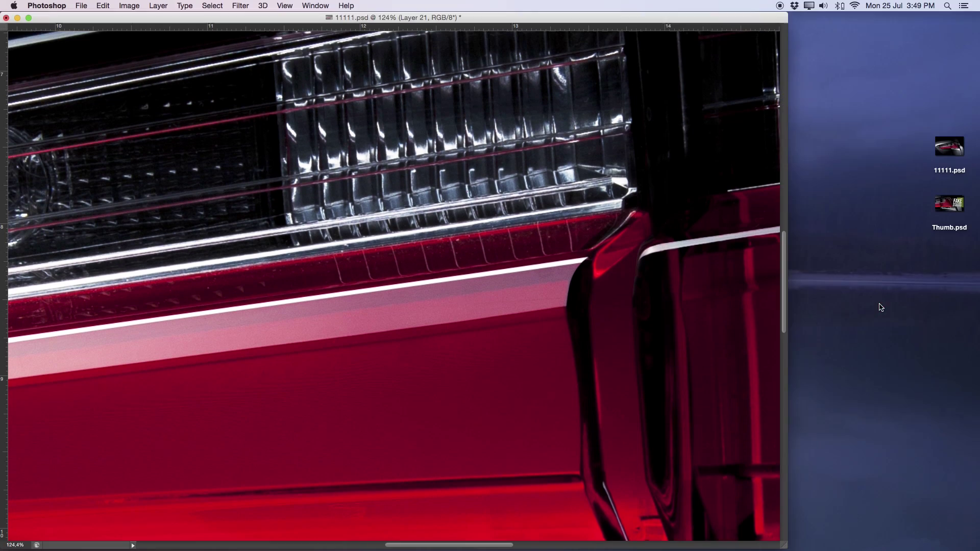
pyautogui.press('f')
pyautogui.press('Tab')
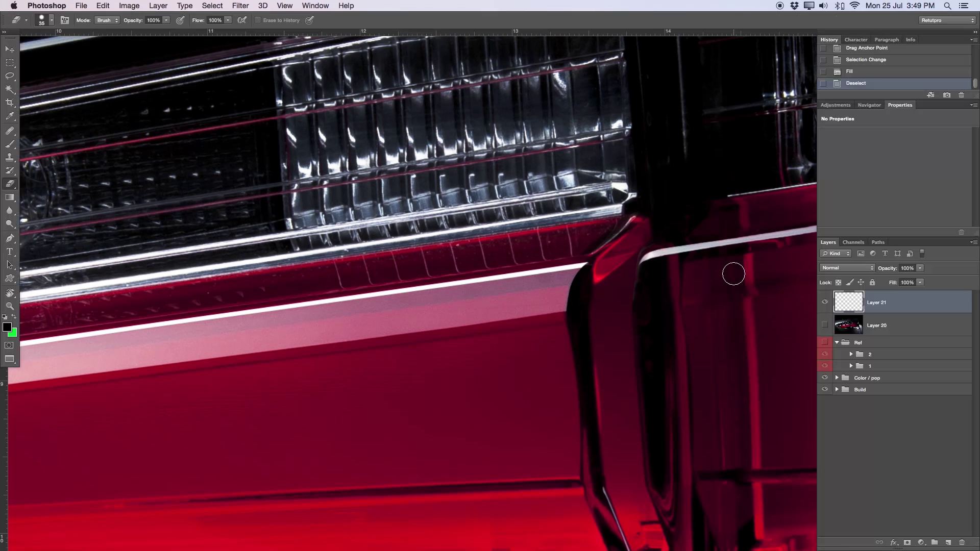
# - Rename the white highlight layer as Ref1 and set its opacity to 92%
pyautogui.doubleClick(877, 304)
pyautogui.press('Return')
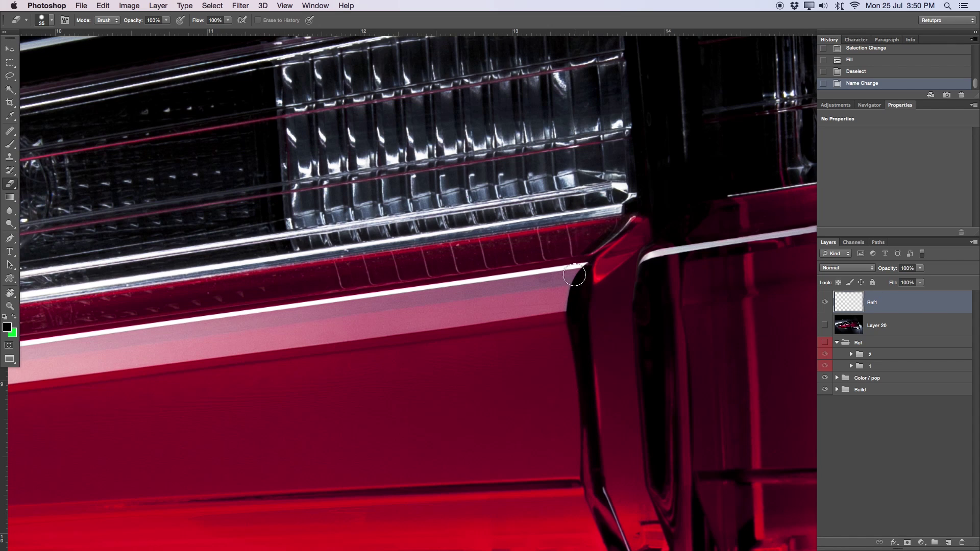
pyautogui.press('v')
pyautogui.moveTo(891, 271); pyautogui.dragTo(883, 269)
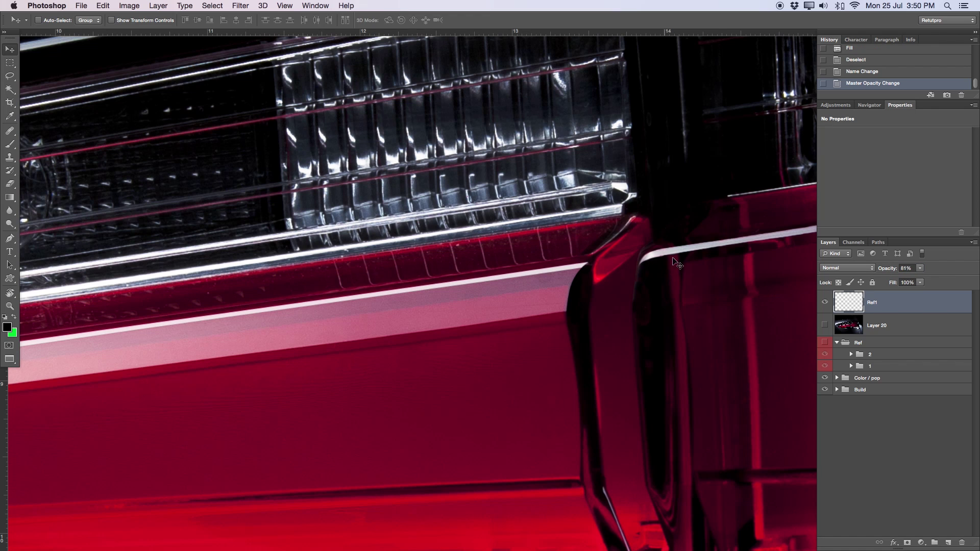
pyautogui.moveTo(892, 269); pyautogui.dragTo(898, 270)
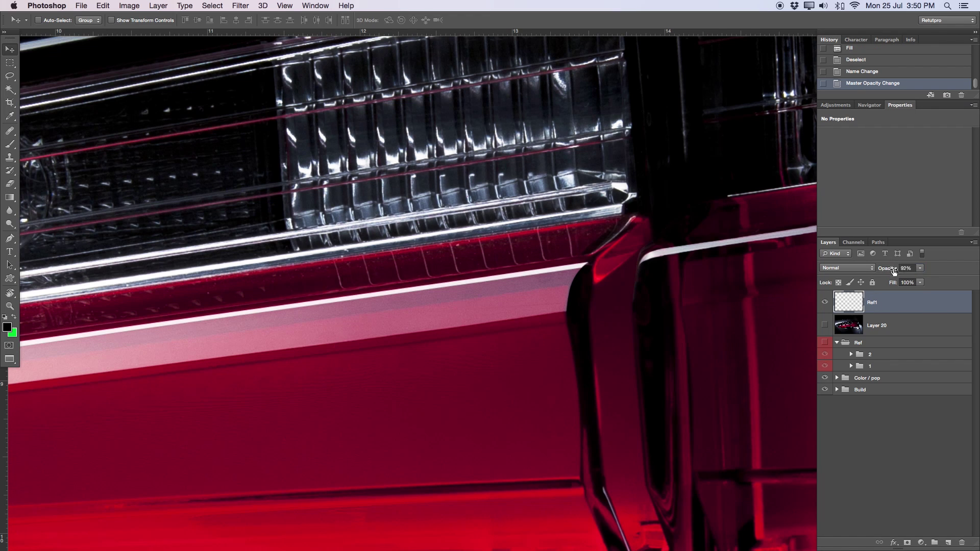
# - On a new layer above Ref1, start a Pen path along the upper edge of the pale highlight on the right red lens
pyautogui.press('z')
pyautogui.moveTo(647, 263); pyautogui.dragTo(623, 263)
pyautogui.moveTo(670, 284); pyautogui.dragTo(491, 297)
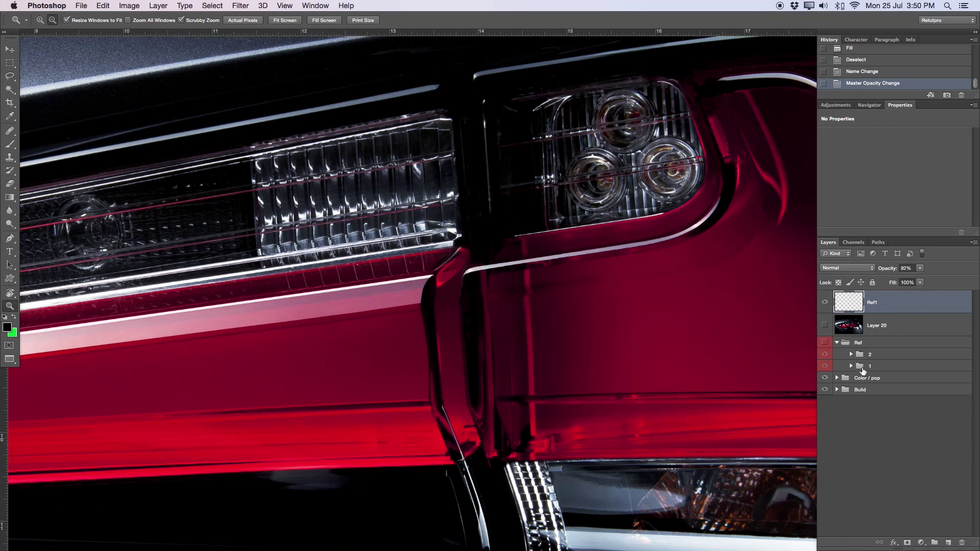
pyautogui.click(948, 543)
pyautogui.moveTo(586, 276); pyautogui.dragTo(646, 271)
pyautogui.press('p')
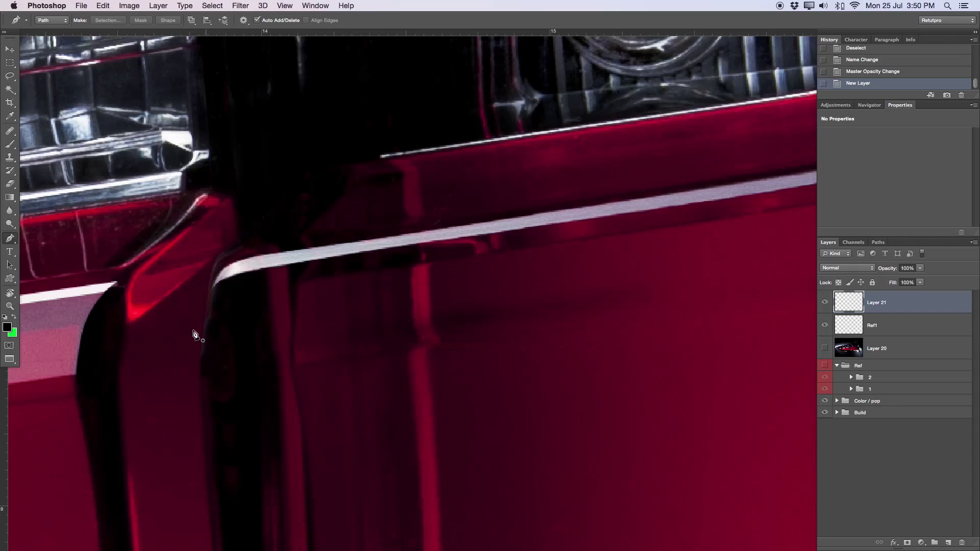
pyautogui.click(212, 289)
pyautogui.moveTo(277, 253); pyautogui.dragTo(345, 244)
pyautogui.click(526, 217)
pyautogui.hscroll(5, 460, 230)
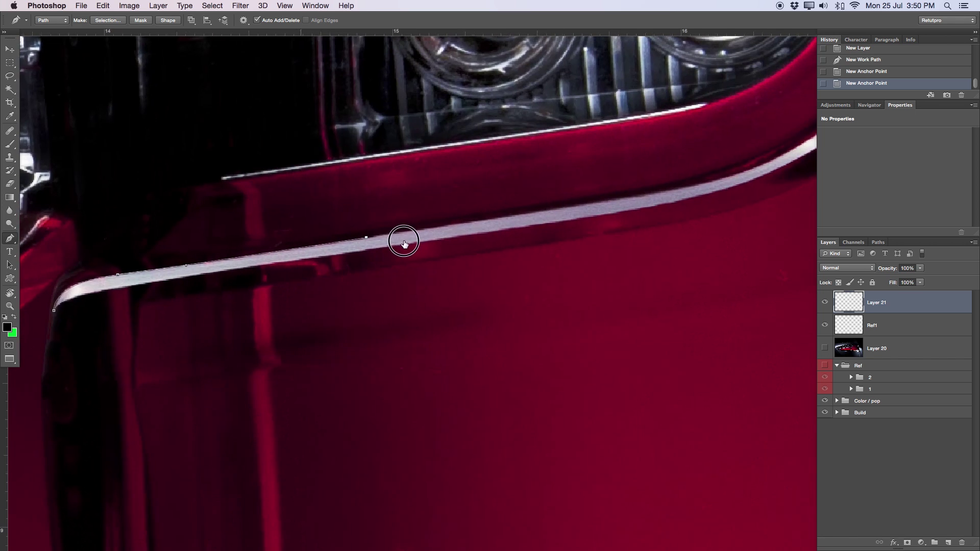
pyautogui.click(556, 211)
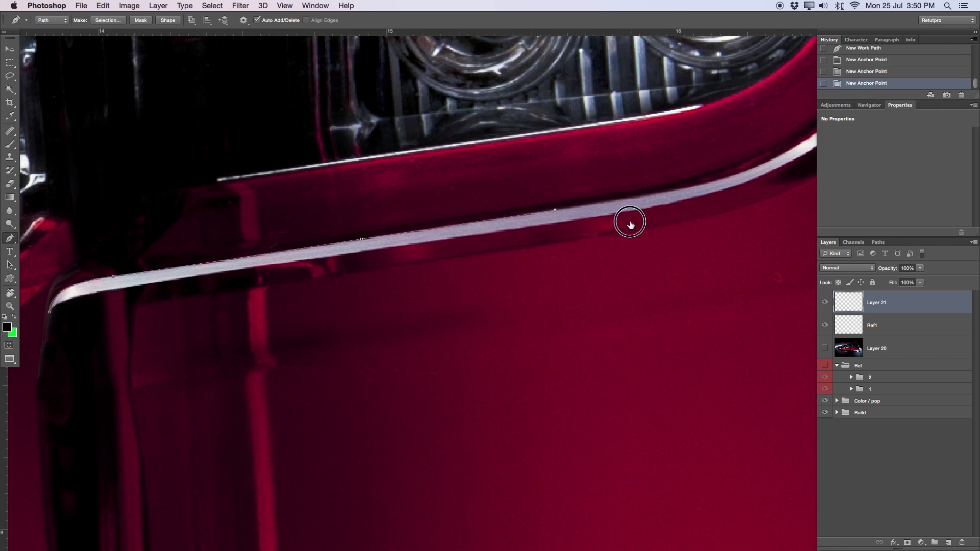
# - Continue the path around the curve below the round lamps up to the highlight's pointed tip, adjusting the curve handles
pyautogui.hscroll(5, 628, 219)
pyautogui.moveTo(568, 190); pyautogui.dragTo(600, 174)
pyautogui.hscroll(5, 541, 216)
pyautogui.scroll(3, 541, 216)
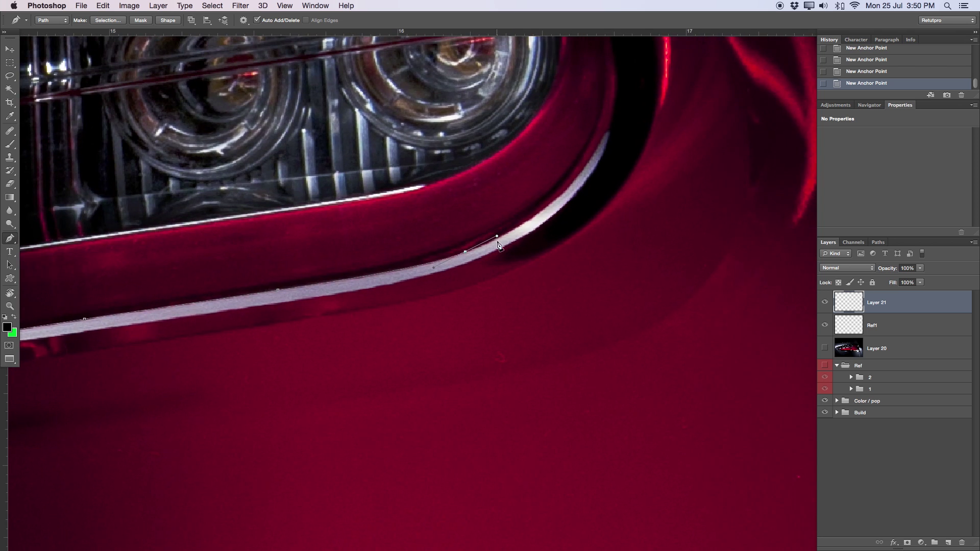
pyautogui.moveTo(496, 237); pyautogui.dragTo(492, 240)
pyautogui.hscroll(3, 565, 208)
pyautogui.scroll(5, 564, 207)
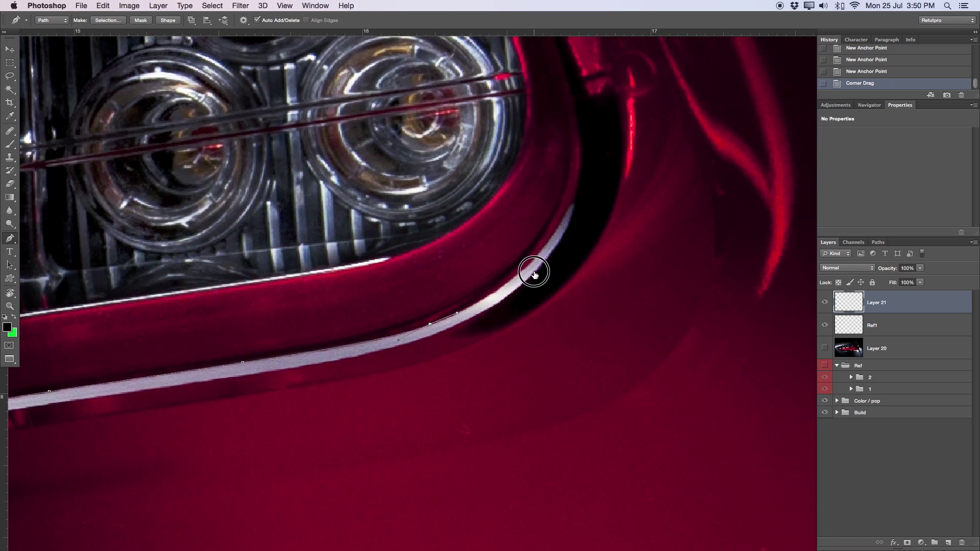
pyautogui.moveTo(526, 277); pyautogui.dragTo(564, 239)
pyautogui.moveTo(564, 239); pyautogui.dragTo(537, 261)
pyautogui.moveTo(566, 219); pyautogui.dragTo(571, 209)
pyautogui.moveTo(571, 208); pyautogui.dragTo(564, 231)
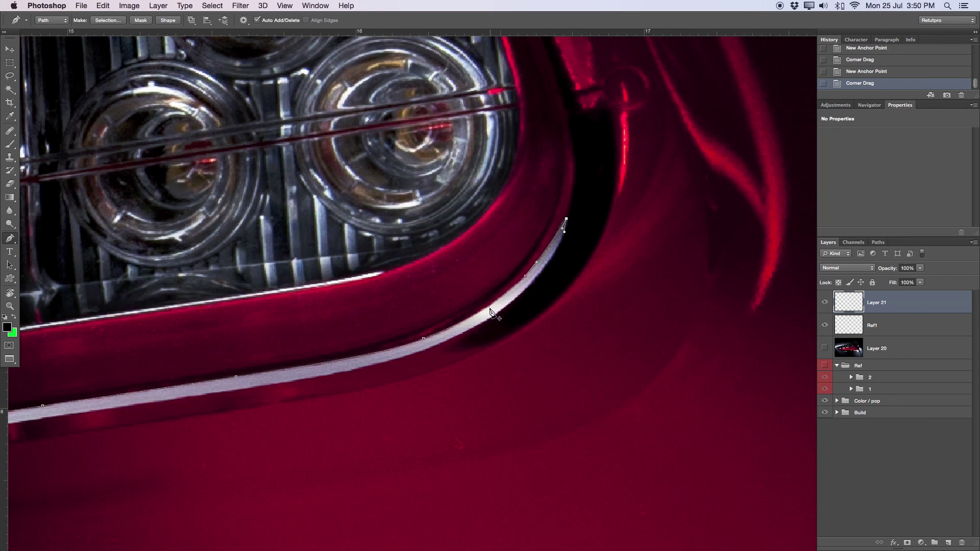
# - Trace back along the highlight's lower edge and close the path at its starting point
pyautogui.moveTo(491, 320)
pyautogui.mouseDown()
pyautogui.moveTo(429, 361)
pyautogui.moveTo(486, 322)
pyautogui.moveTo(475, 329)
pyautogui.mouseUp()
pyautogui.hscroll(-10, 674, 278)
pyautogui.scroll(-4, 674, 278)
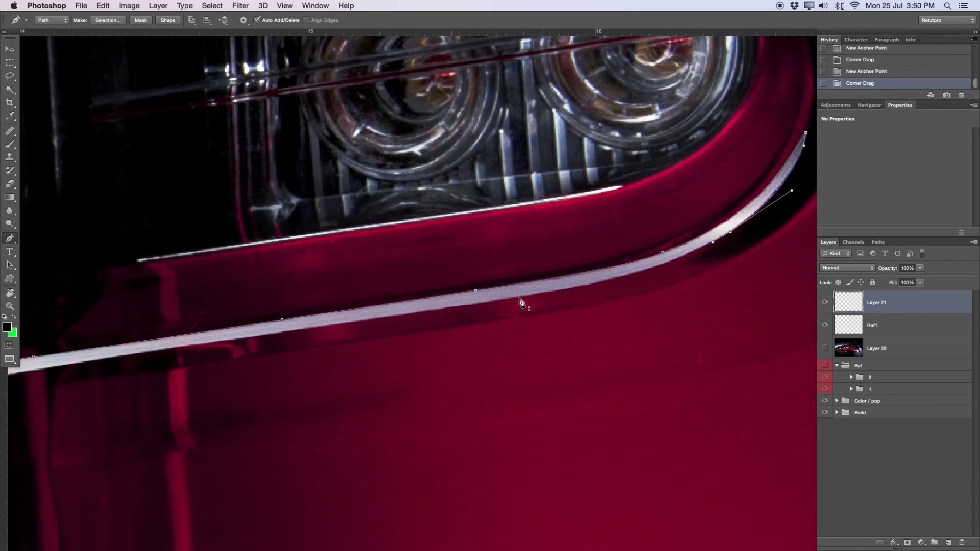
pyautogui.moveTo(516, 300); pyautogui.dragTo(347, 327)
pyautogui.moveTo(412, 334); pyautogui.dragTo(440, 300)
pyautogui.click(419, 303)
pyautogui.moveTo(277, 331); pyautogui.dragTo(232, 352)
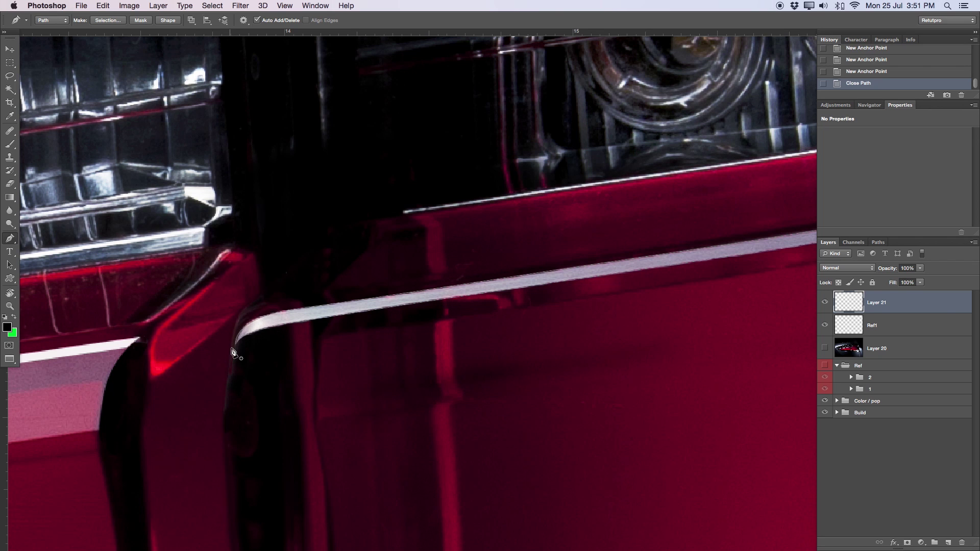
# - Convert the closed path around the right lens highlight into a selection
pyautogui.rightClick(284, 322)
pyautogui.click(314, 356)
pyautogui.press('Return')
# - Fill the curved selection with white at 100% opacity in Normal mode and deselect it
pyautogui.press('z')
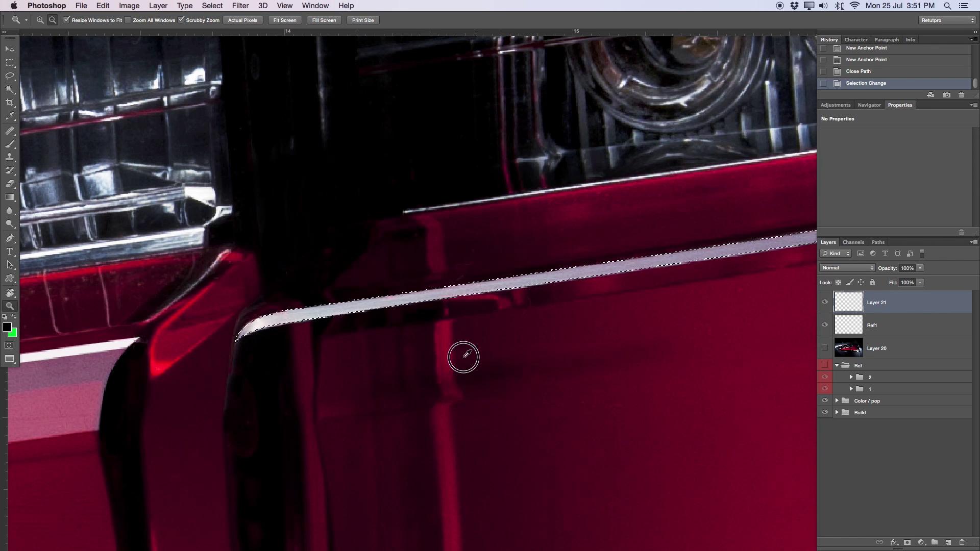
pyautogui.keyDown('alt'); pyautogui.click(472, 355); pyautogui.keyUp('alt')
pyautogui.hscroll(3, 580, 363)
pyautogui.press('m')
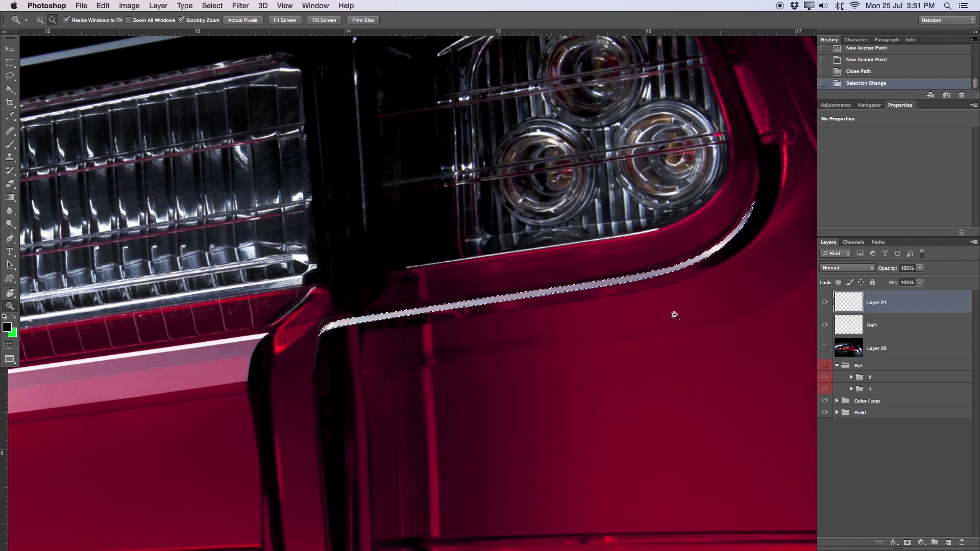
pyautogui.rightClick(433, 308)
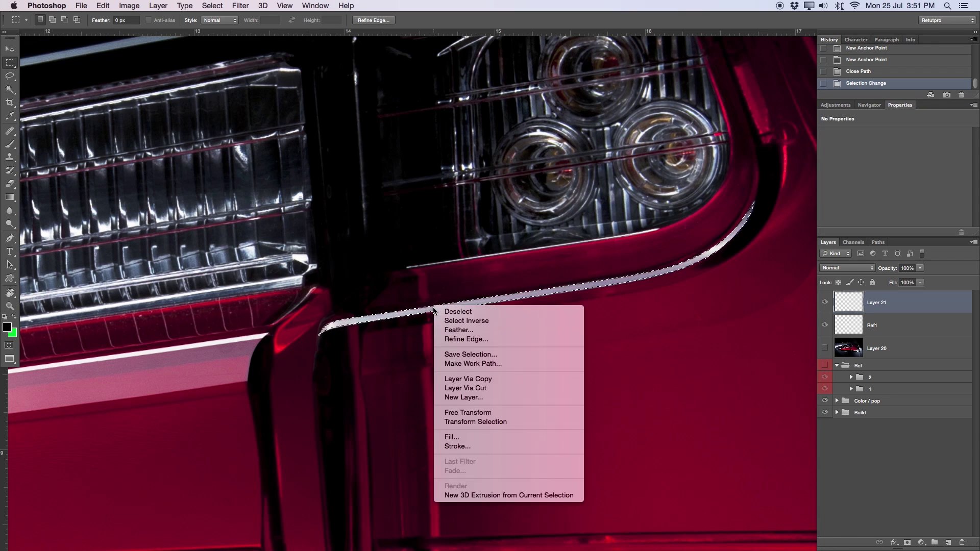
pyautogui.click(481, 434)
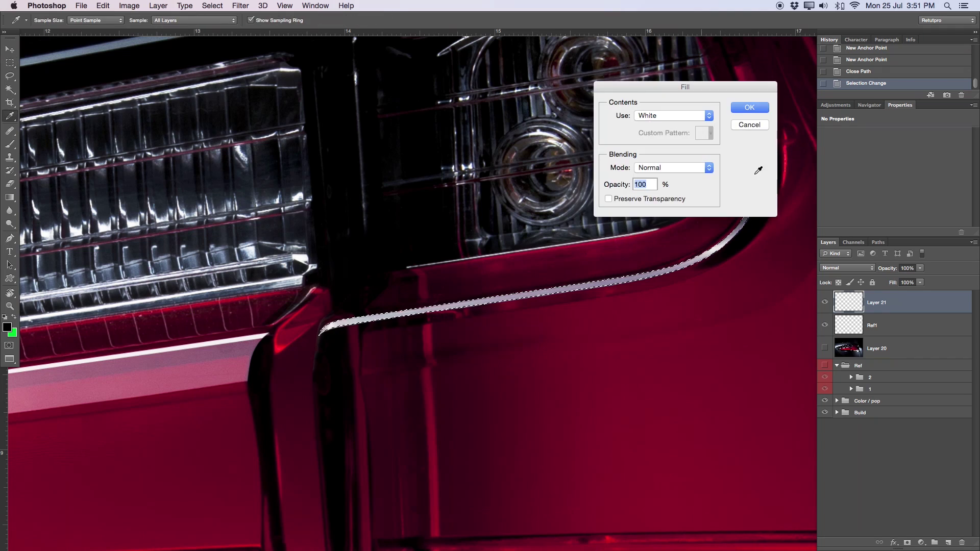
pyautogui.click(750, 107)
pyautogui.press('super+d')
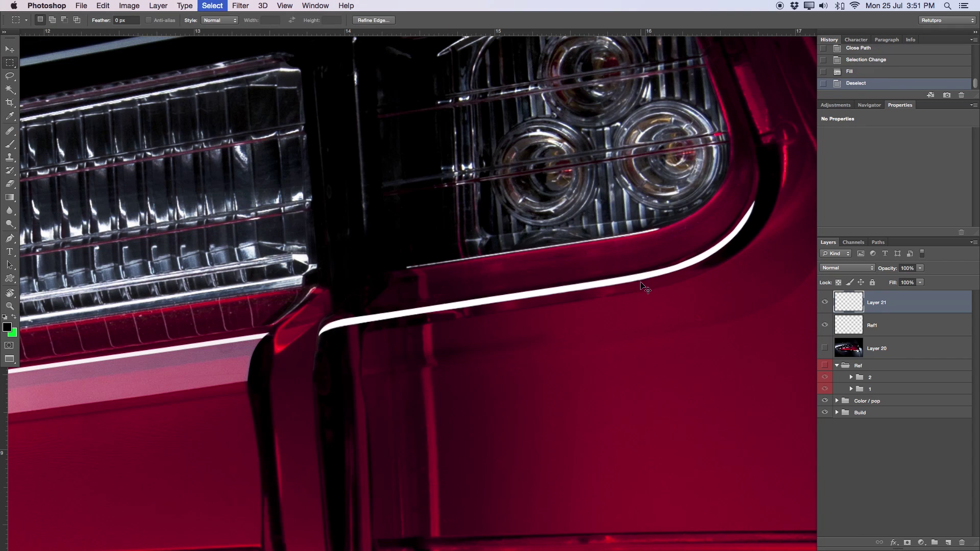
# - Rename the right lens highlight layer as Ref2 and set its opacity to 90%
pyautogui.press('z')
pyautogui.keyDown('alt'); pyautogui.click(626, 284); pyautogui.keyUp('alt')
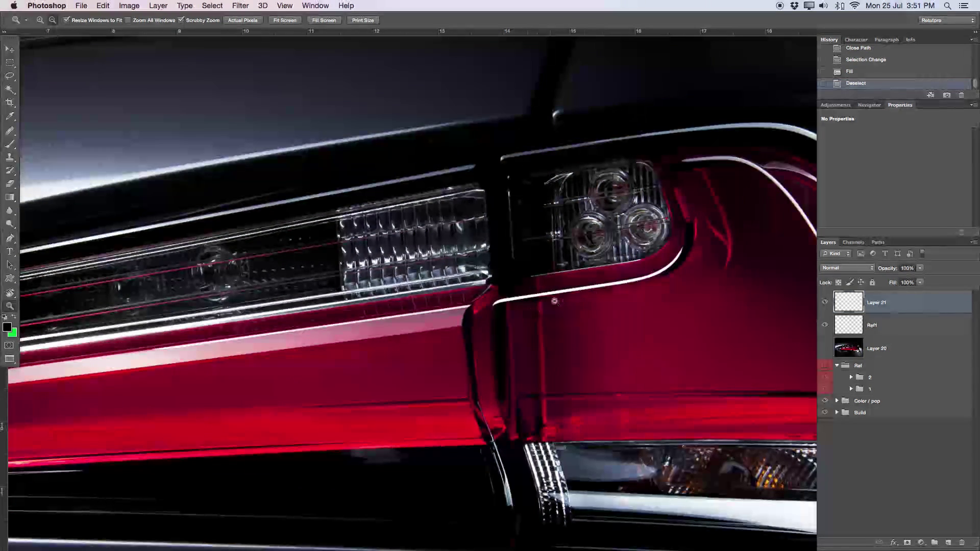
pyautogui.moveTo(470, 306); pyautogui.dragTo(485, 308)
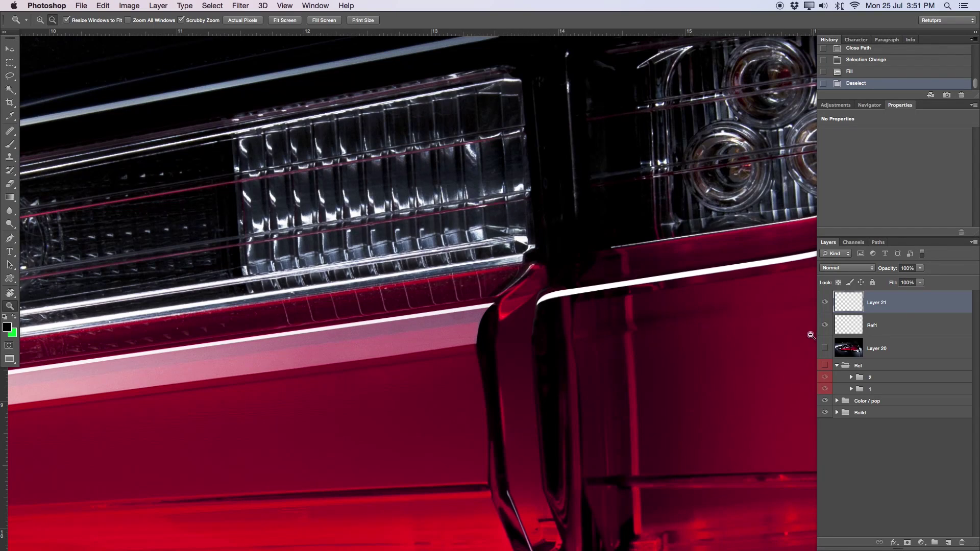
pyautogui.click(905, 325)
pyautogui.doubleClick(879, 303)
pyautogui.press('Return')
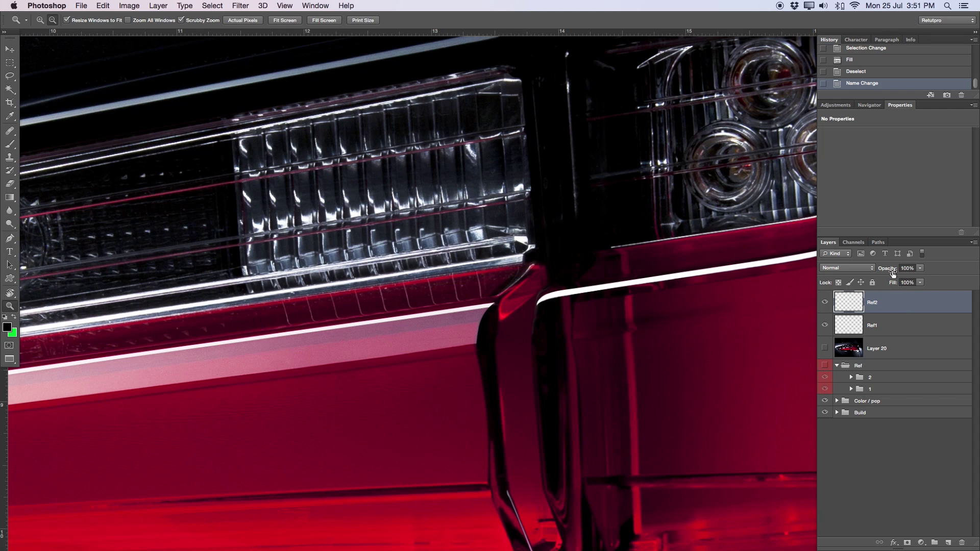
pyautogui.moveTo(893, 274); pyautogui.dragTo(887, 271)
# - Set the opacity of the Ref1 layer to 95%
pyautogui.moveTo(596, 295); pyautogui.dragTo(420, 295)
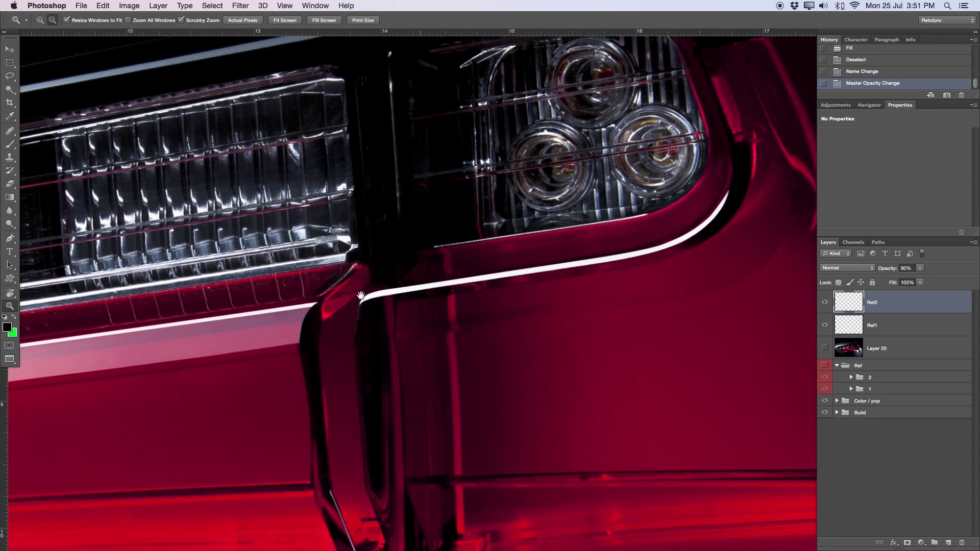
pyautogui.keyDown('alt'); pyautogui.click(399, 303); pyautogui.keyUp('alt')
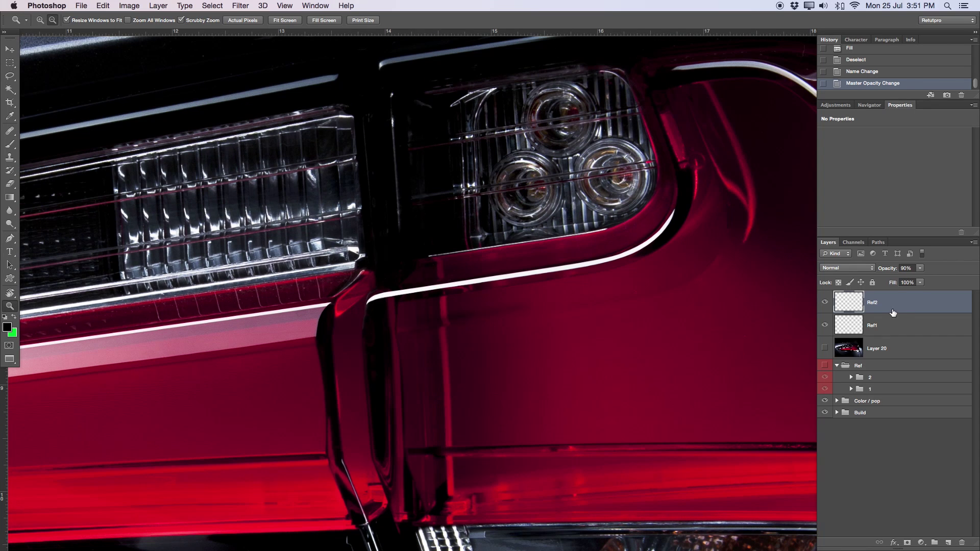
pyautogui.click(892, 326)
pyautogui.moveTo(894, 275); pyautogui.dragTo(893, 269)
# - Examine the new highlights in the whole tail light and the bright edge lines around the lamps and right lens
pyautogui.moveTo(429, 385); pyautogui.dragTo(494, 327)
pyautogui.keyDown('alt'); pyautogui.click(543, 313); pyautogui.keyUp('alt')
pyautogui.keyDown('alt'); pyautogui.click(548, 337); pyautogui.keyUp('alt')
pyautogui.keyDown('alt'); pyautogui.click(519, 326); pyautogui.keyUp('alt')
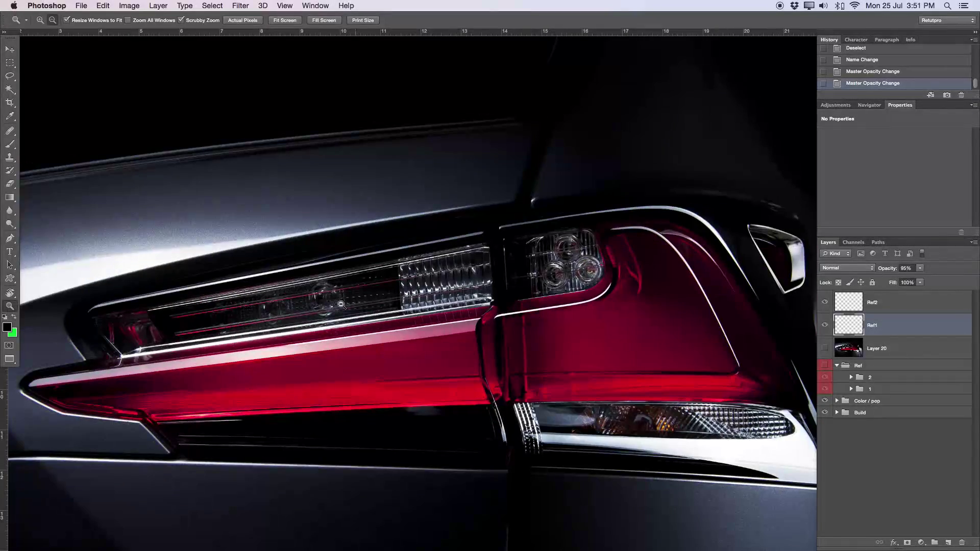
pyautogui.keyDown('alt'); pyautogui.click(390, 312); pyautogui.keyUp('alt')
pyautogui.moveTo(411, 265); pyautogui.dragTo(477, 262)
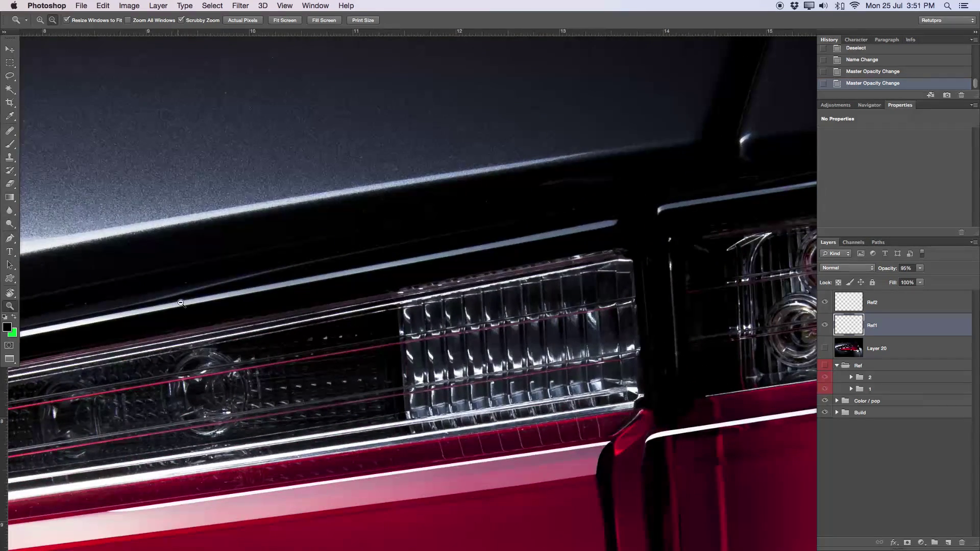
pyautogui.moveTo(716, 218); pyautogui.dragTo(494, 231)
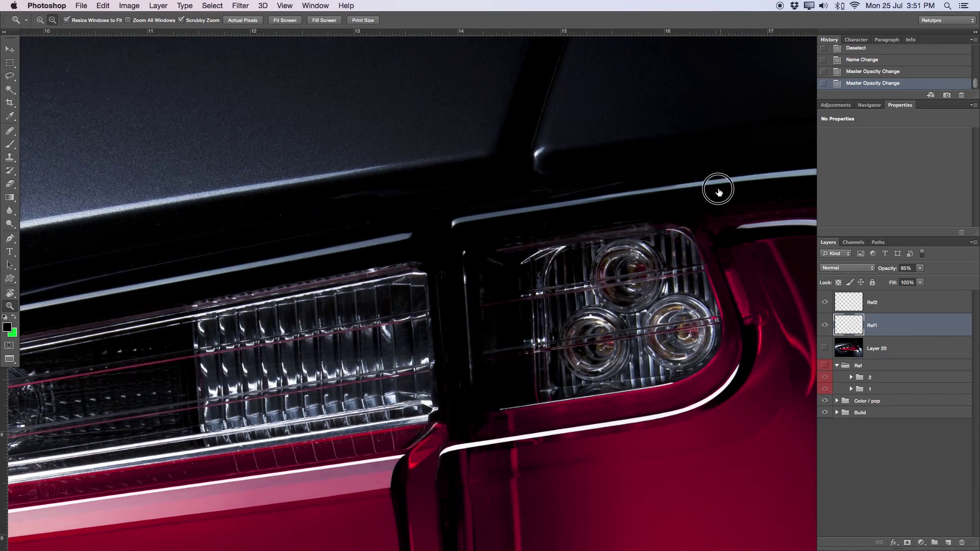
pyautogui.moveTo(719, 189); pyautogui.dragTo(625, 209)
pyautogui.moveTo(798, 197); pyautogui.dragTo(559, 294)
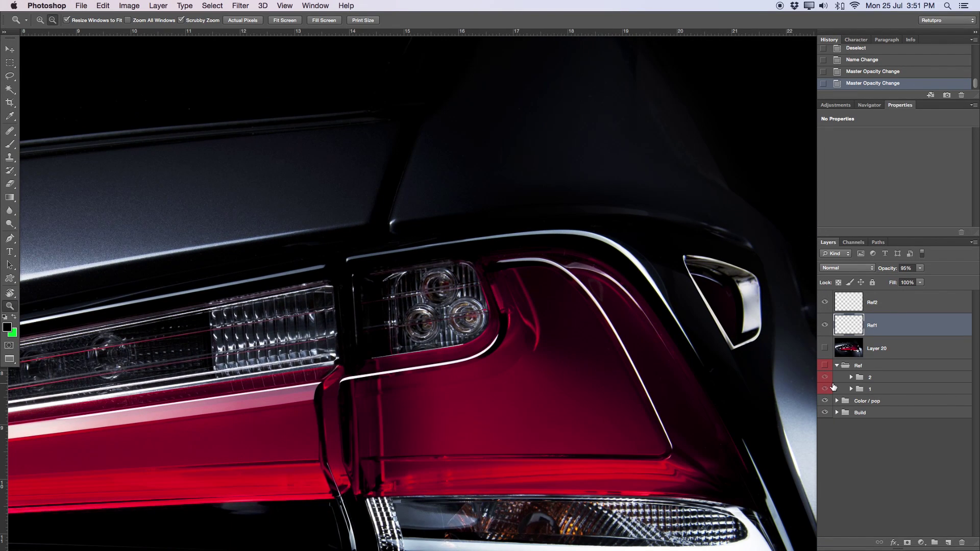
pyautogui.moveTo(683, 308); pyautogui.dragTo(702, 356)
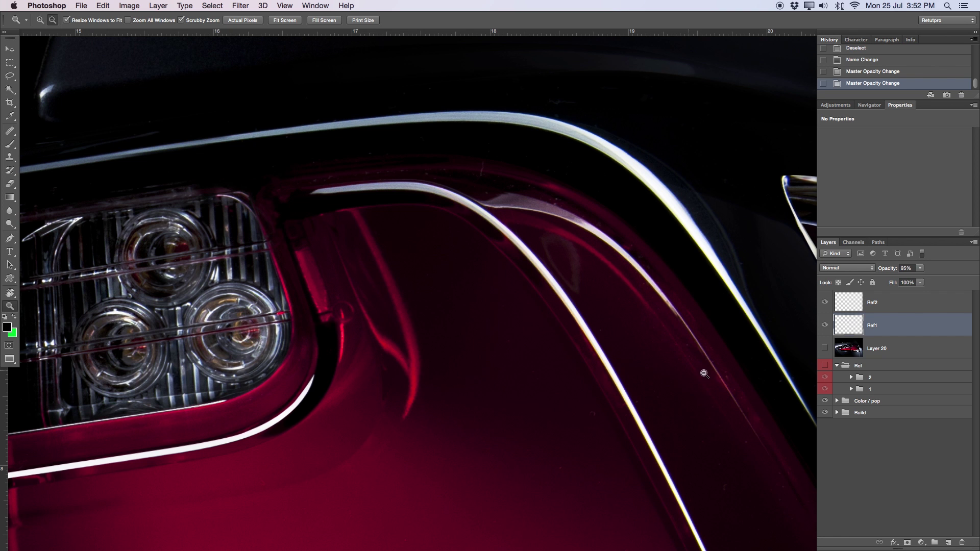
pyautogui.moveTo(399, 399); pyautogui.dragTo(422, 342)
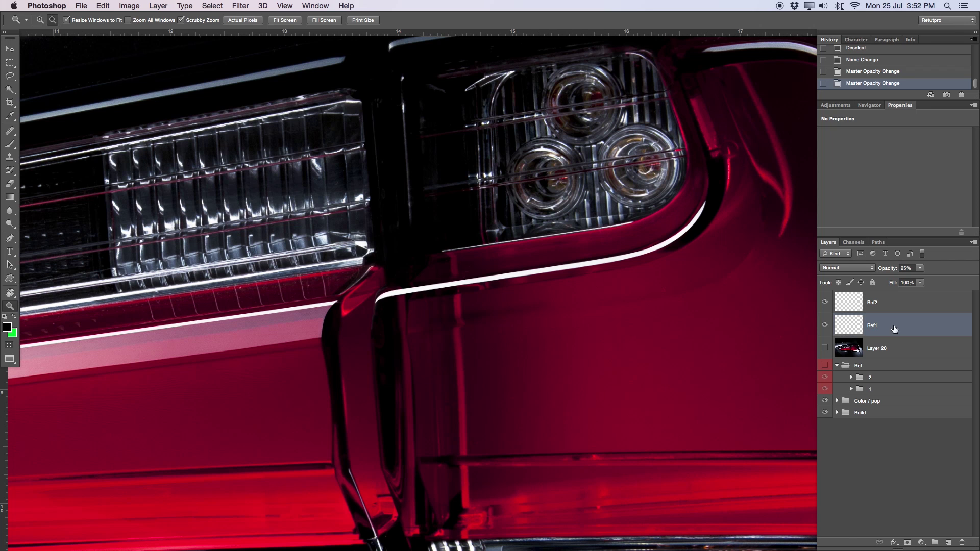
# - Add a new layer above Ref2 and name it Ref3
pyautogui.click(897, 311)
pyautogui.click(948, 543)
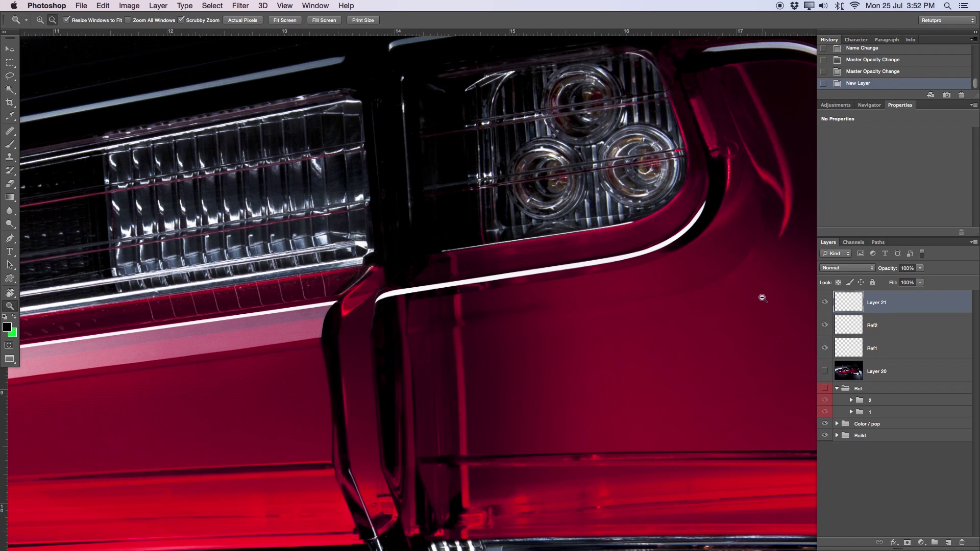
pyautogui.doubleClick(877, 303)
pyautogui.press('BackSpace')
pyautogui.press('Return')
# - Draw a straight path extending the left lens's pink band's lower edge across the gap to the right lens
pyautogui.moveTo(478, 317)
pyautogui.mouseDown()
pyautogui.moveTo(495, 317)
pyautogui.moveTo(482, 312)
pyautogui.moveTo(487, 307)
pyautogui.mouseUp()
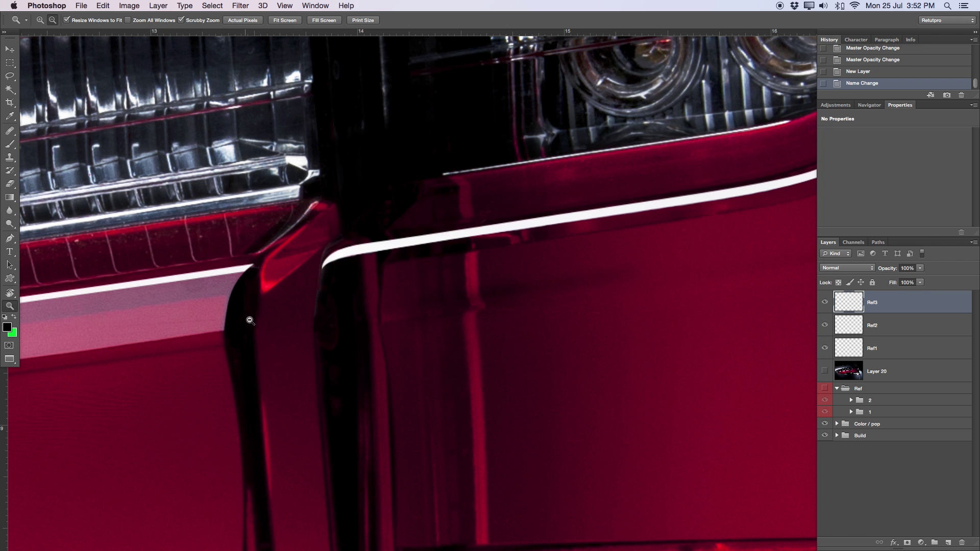
pyautogui.moveTo(250, 310); pyautogui.dragTo(405, 280)
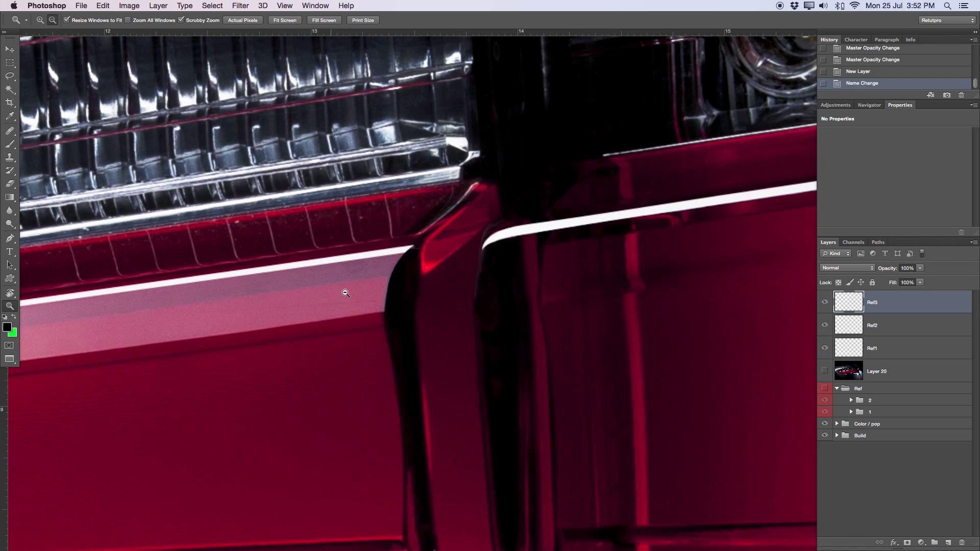
pyautogui.hscroll(5, 360, 324)
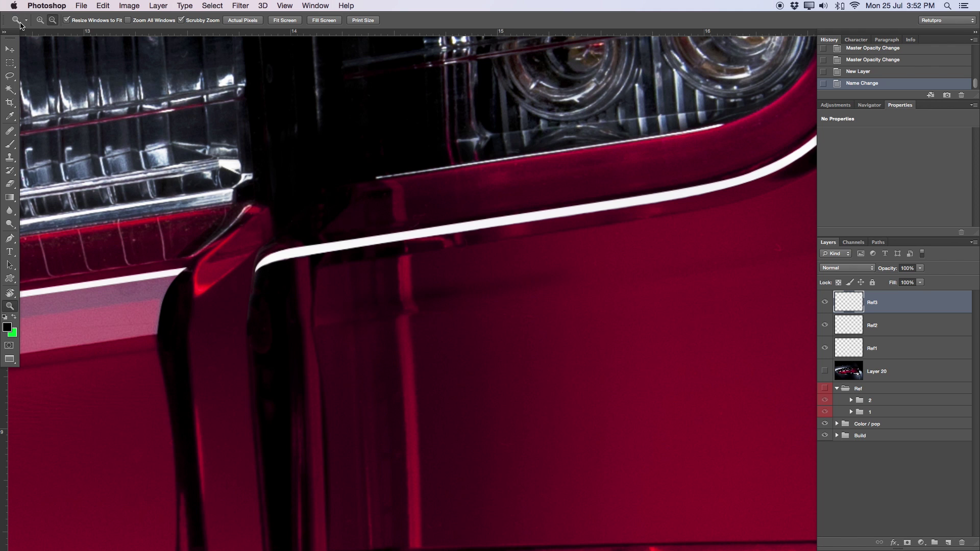
pyautogui.click(10, 49)
pyautogui.press('p')
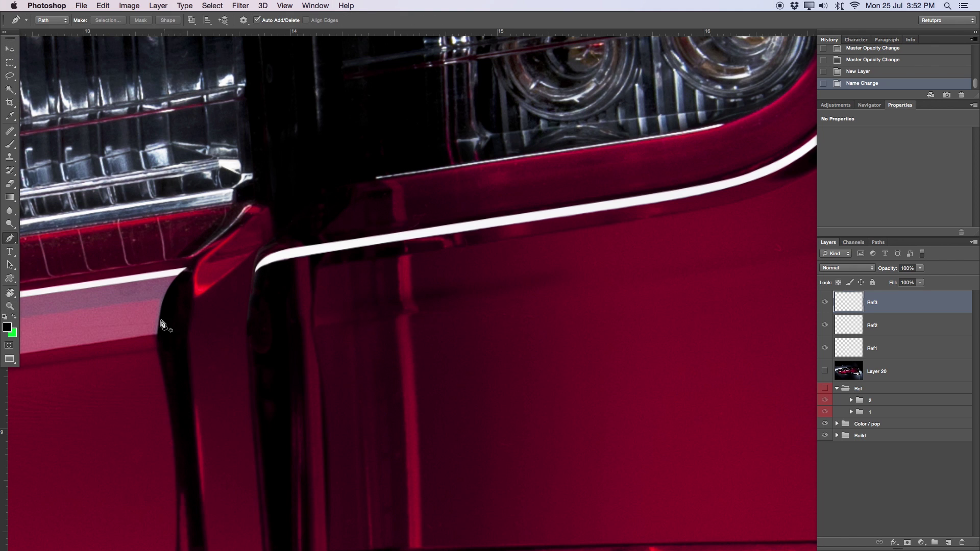
pyautogui.click(157, 336)
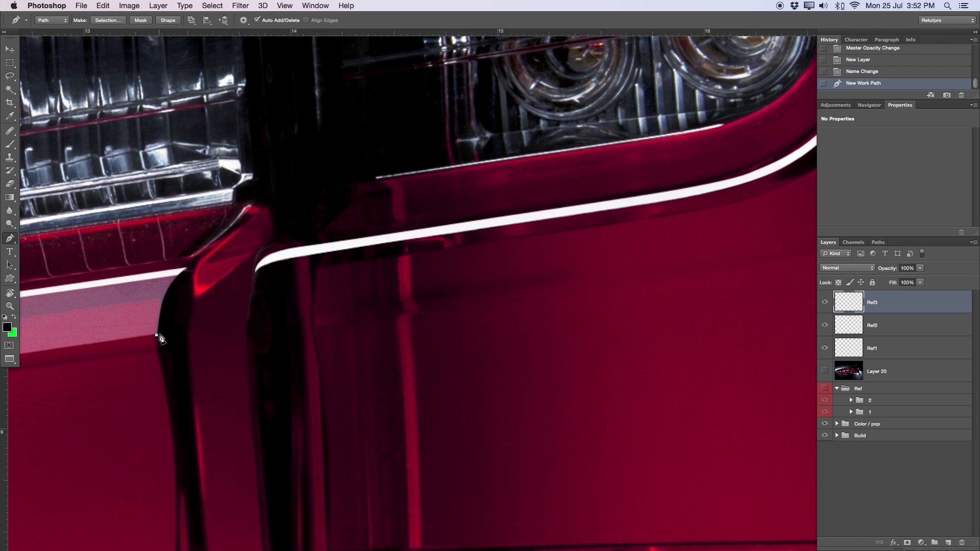
pyautogui.click(249, 325)
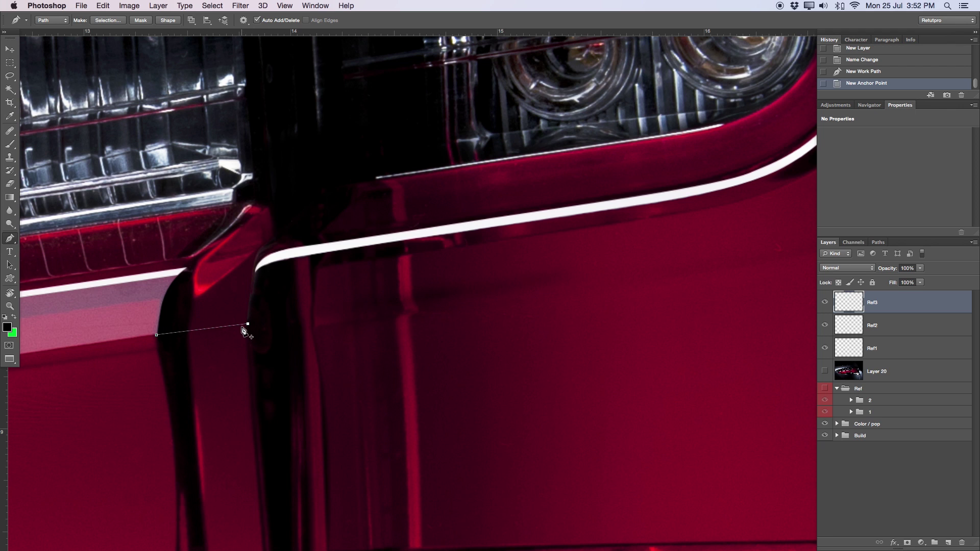
pyautogui.moveTo(248, 328)
pyautogui.mouseDown()
pyautogui.moveTo(256, 325)
pyautogui.moveTo(248, 322)
pyautogui.mouseUp()
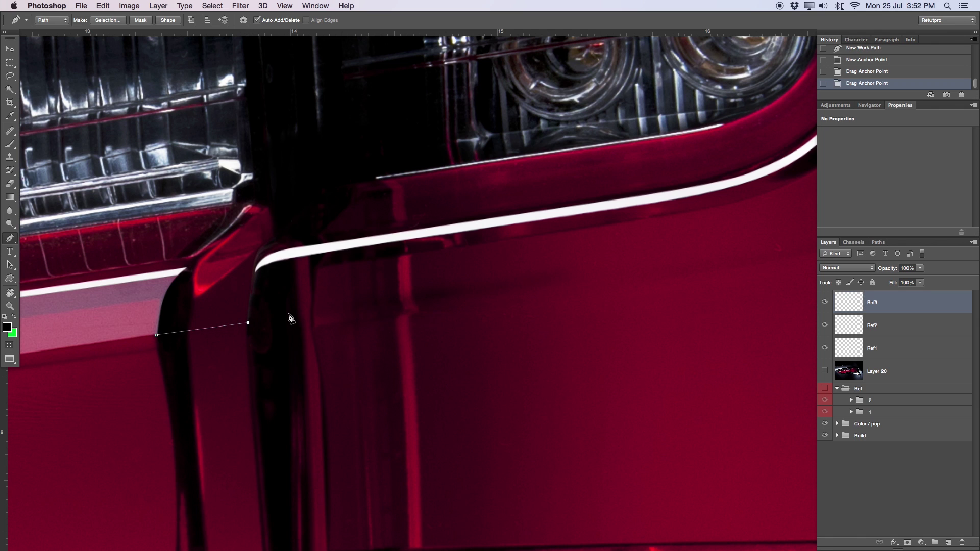
# - Place a horizontal guide at the path's end on the right lens and dismiss the path
pyautogui.click(9, 49)
pyautogui.moveTo(99, 34); pyautogui.dragTo(220, 324)
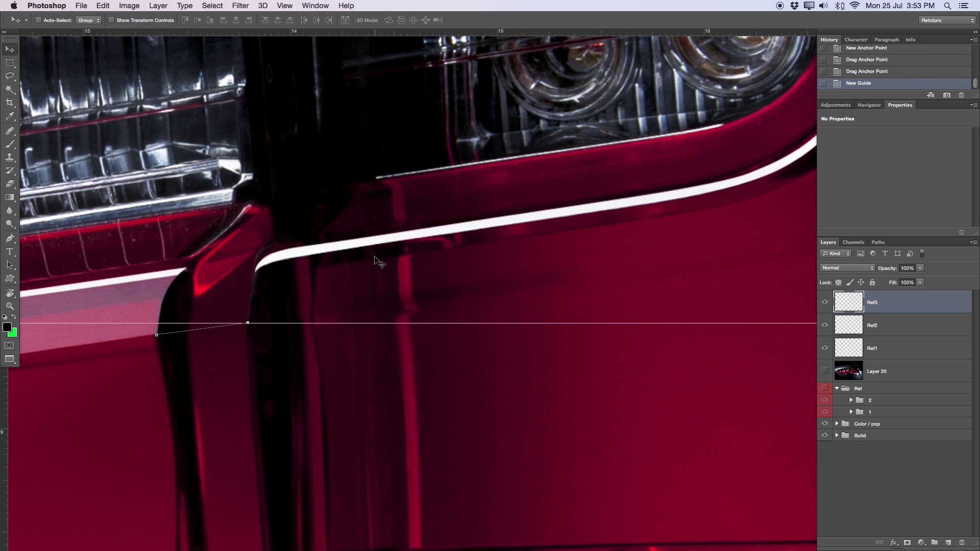
pyautogui.press('p')
pyautogui.press('Return')
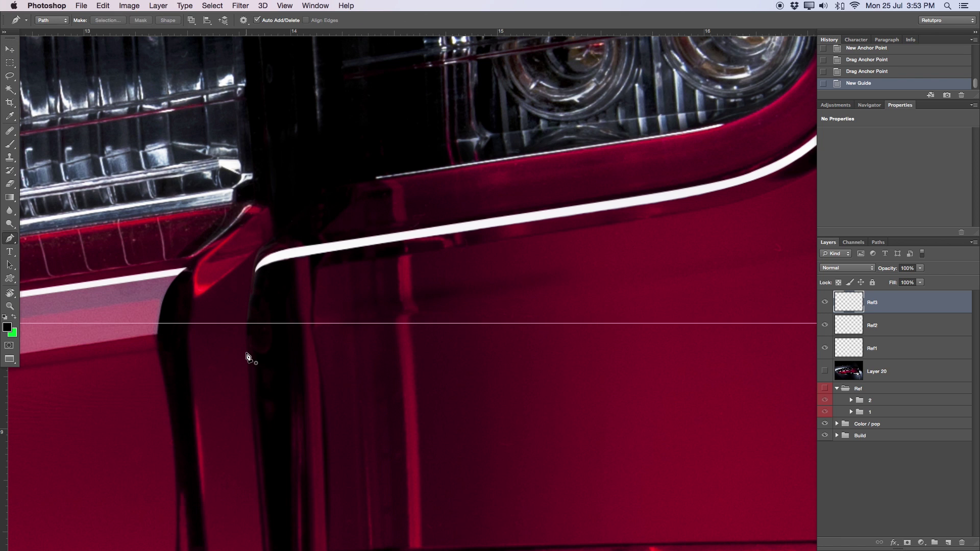
# - Start a path at the guide on the right lens's inner edge and extend it straight below the white highlight, parallel to it
pyautogui.click(247, 324)
pyautogui.press('space')
pyautogui.moveTo(467, 327); pyautogui.dragTo(329, 343)
pyautogui.press('z')
pyautogui.press('space')
pyautogui.moveTo(406, 341); pyautogui.dragTo(509, 329)
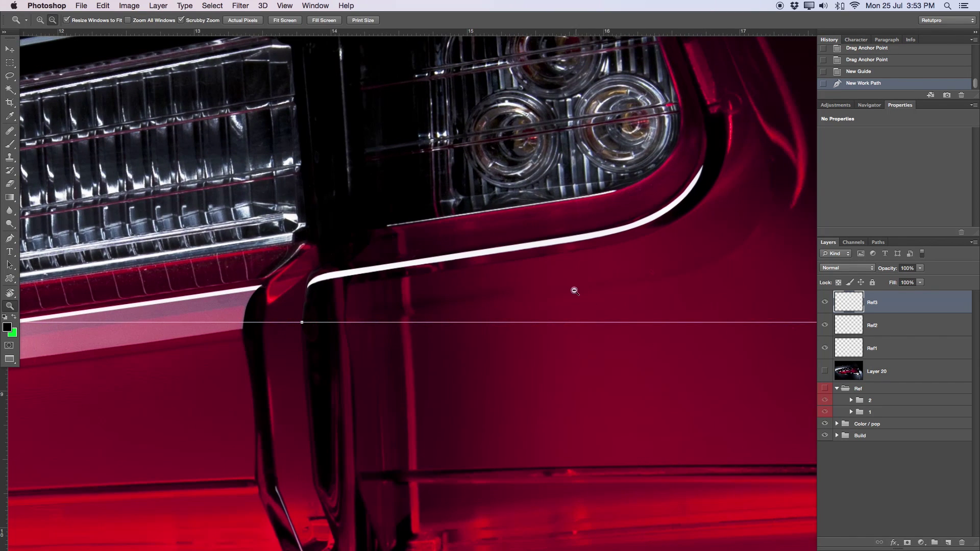
pyautogui.press('p')
pyautogui.click(554, 290)
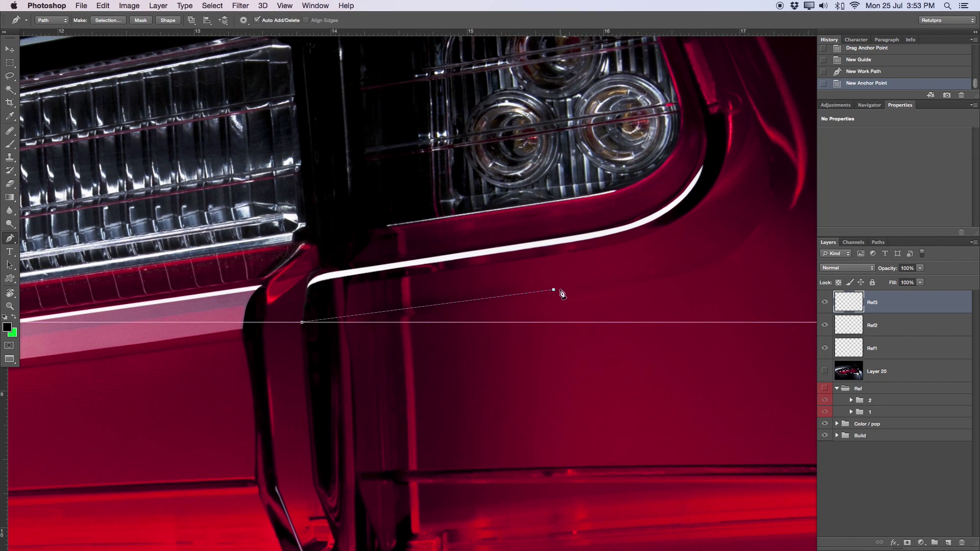
pyautogui.moveTo(554, 289); pyautogui.dragTo(552, 288)
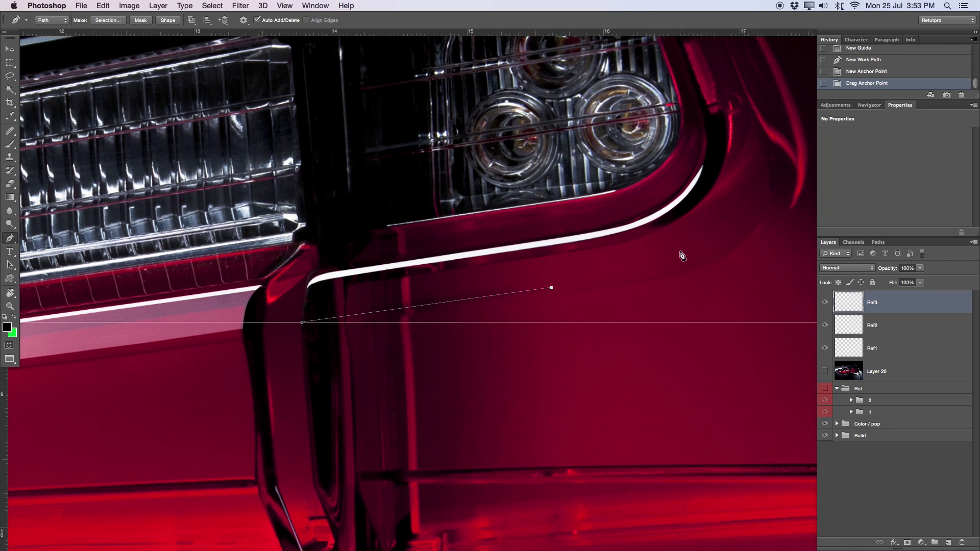
pyautogui.moveTo(634, 269); pyautogui.dragTo(646, 260)
pyautogui.moveTo(702, 168); pyautogui.dragTo(702, 125)
pyautogui.press('super+x')
pyautogui.press('BackSpace')
pyautogui.press('super+z')
pyautogui.press('super+alt+z')
# - Continue the path from its last anchor in a smooth curve up to the white highlight's upper tip and make that anchor a corner
pyautogui.click(552, 288)
pyautogui.click(552, 288)
pyautogui.moveTo(703, 166); pyautogui.dragTo(718, 57)
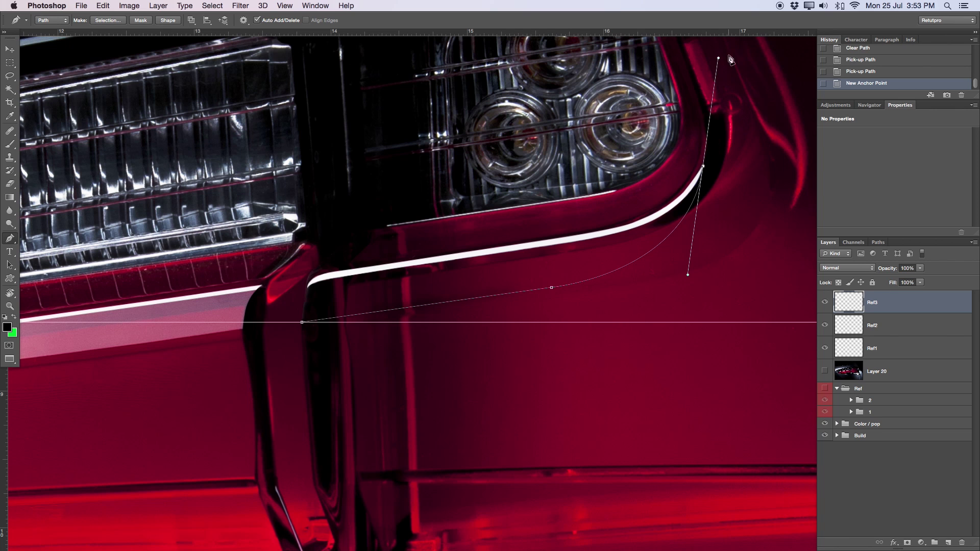
pyautogui.press('z')
pyautogui.moveTo(711, 200); pyautogui.dragTo(718, 281)
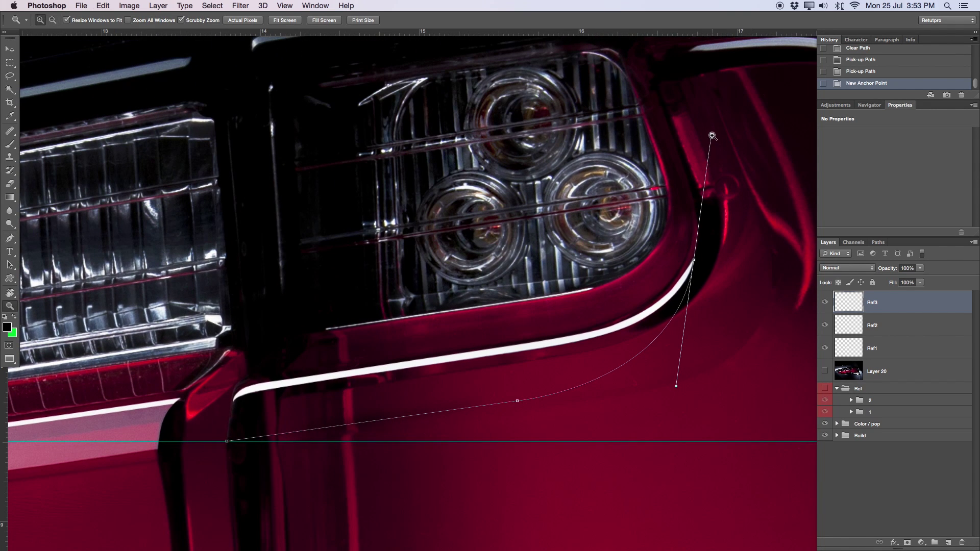
pyautogui.press('p')
pyautogui.moveTo(711, 135); pyautogui.dragTo(732, 261)
# - Trace the path back from the tip inside the white highlight's curve to its straight section, adjusting the handles to follow the line
pyautogui.press('z')
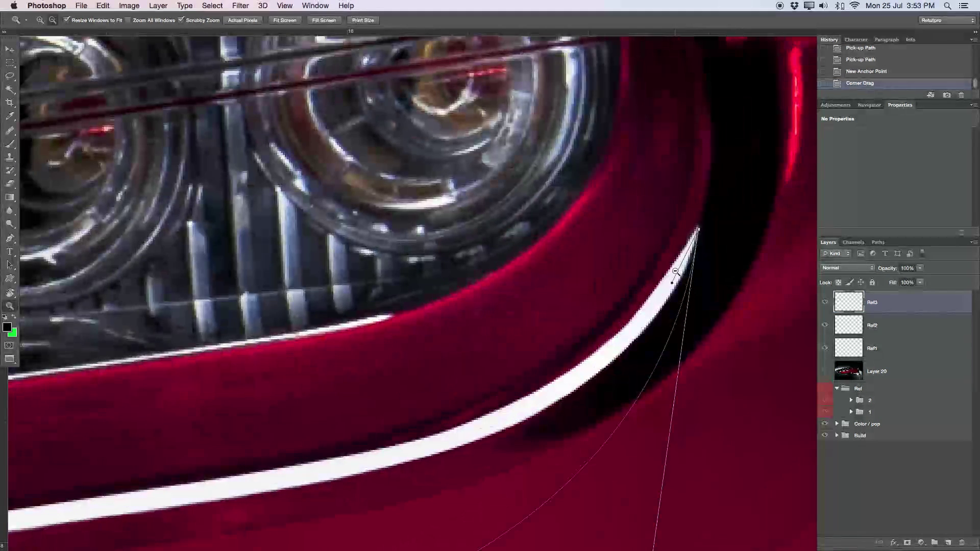
pyautogui.press('p')
pyautogui.moveTo(661, 300); pyautogui.dragTo(648, 315)
pyautogui.moveTo(532, 408); pyautogui.dragTo(714, 336)
pyautogui.moveTo(399, 403); pyautogui.dragTo(210, 432)
pyautogui.press('super+z')
pyautogui.moveTo(550, 386); pyautogui.dragTo(674, 280)
pyautogui.moveTo(391, 311); pyautogui.dragTo(401, 331)
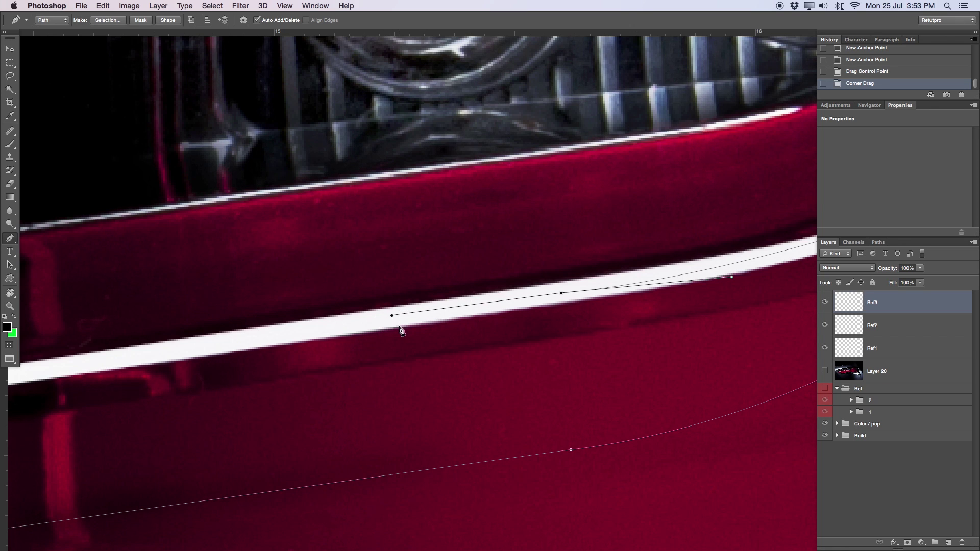
# - Continue the path inside the straight white highlight and around its rounded inner corner, closing it at the starting anchor
pyautogui.click(145, 354)
pyautogui.press('z')
pyautogui.moveTo(147, 353); pyautogui.dragTo(94, 365)
pyautogui.moveTo(95, 365); pyautogui.dragTo(363, 310)
pyautogui.click(362, 316)
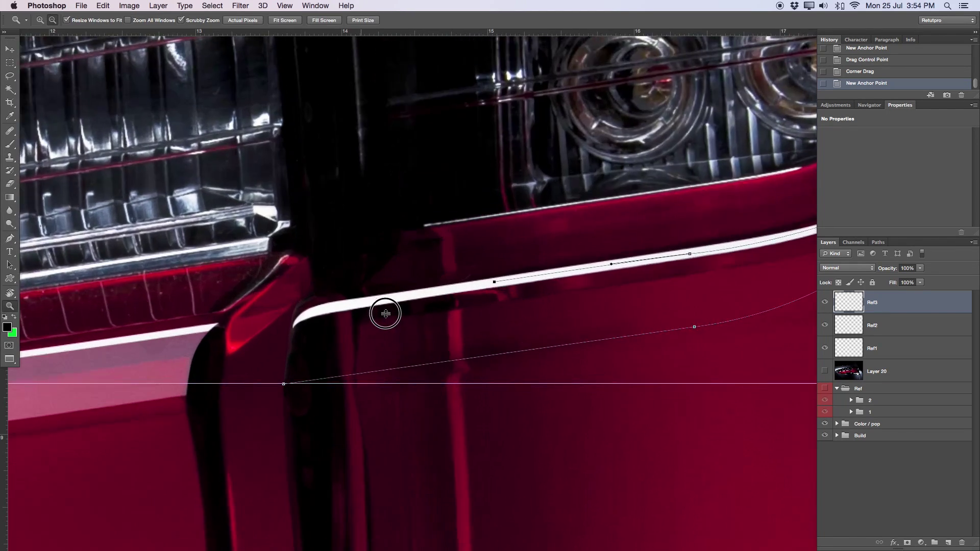
pyautogui.press('p')
pyautogui.click(333, 305)
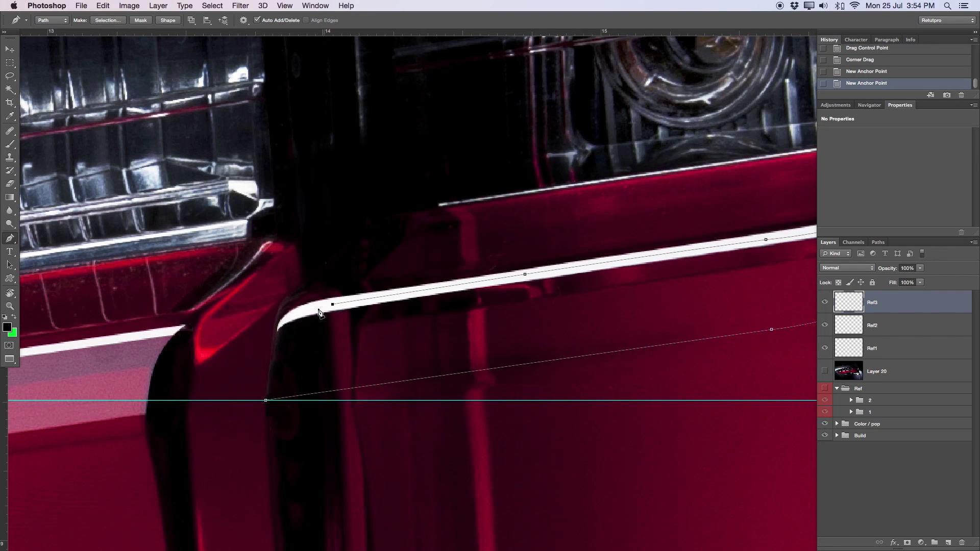
pyautogui.click(293, 318)
pyautogui.moveTo(266, 401); pyautogui.dragTo(259, 490)
# - Convert the closed band path into a selection
pyautogui.rightClick(327, 349)
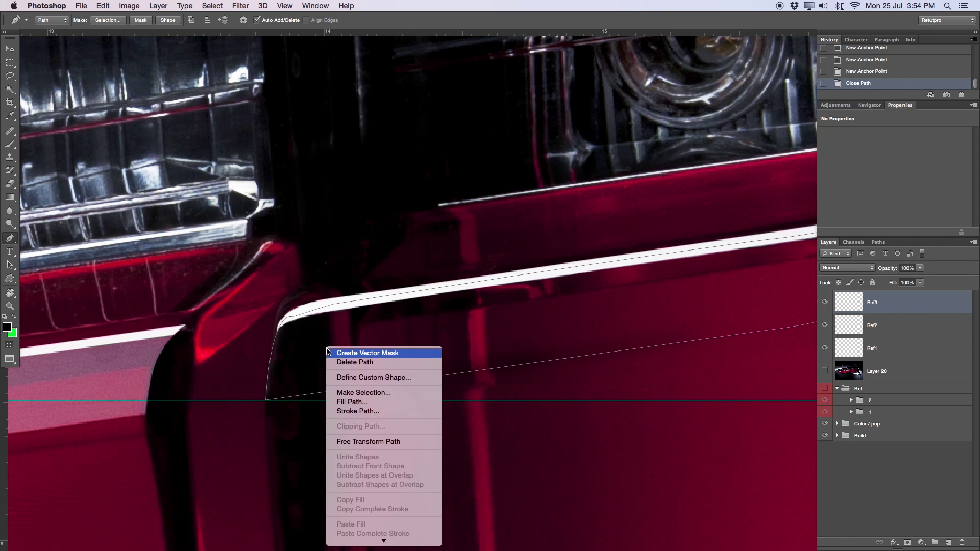
pyautogui.click(354, 394)
pyautogui.press('Return')
# - Fill the band selection on Ref3 with white in Normal mode at 100% opacity and deselect it
pyautogui.press('z')
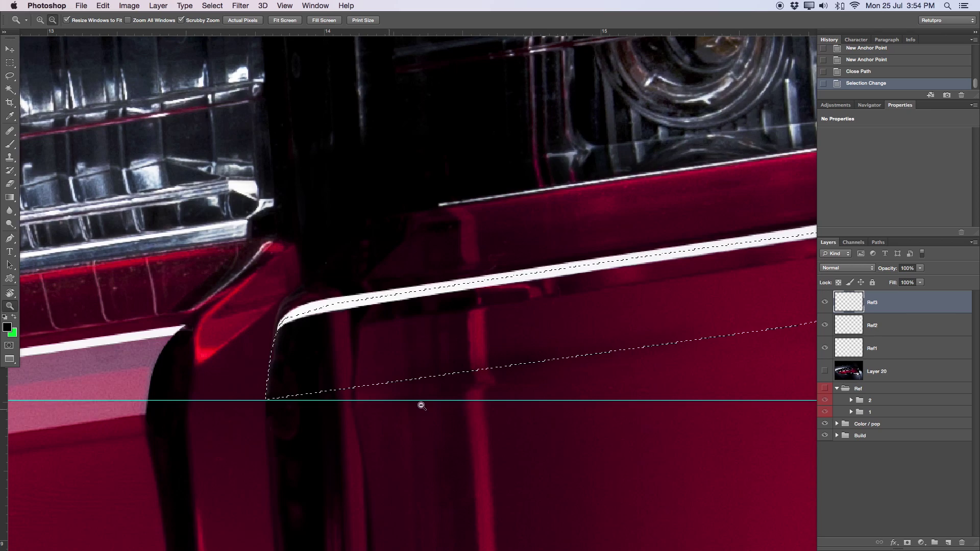
pyautogui.click(381, 405)
pyautogui.moveTo(380, 405); pyautogui.dragTo(356, 404)
pyautogui.moveTo(560, 440); pyautogui.dragTo(497, 390)
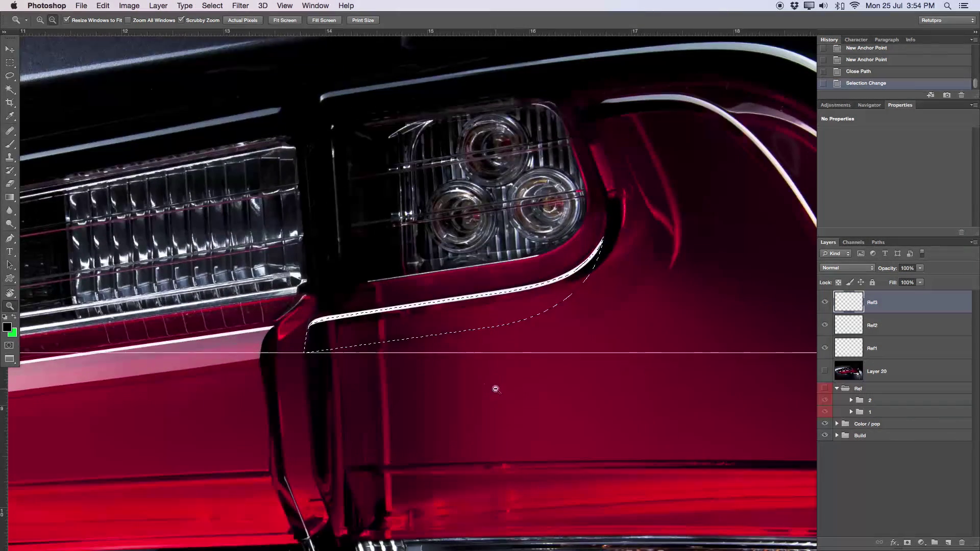
pyautogui.press('m')
pyautogui.rightClick(455, 323)
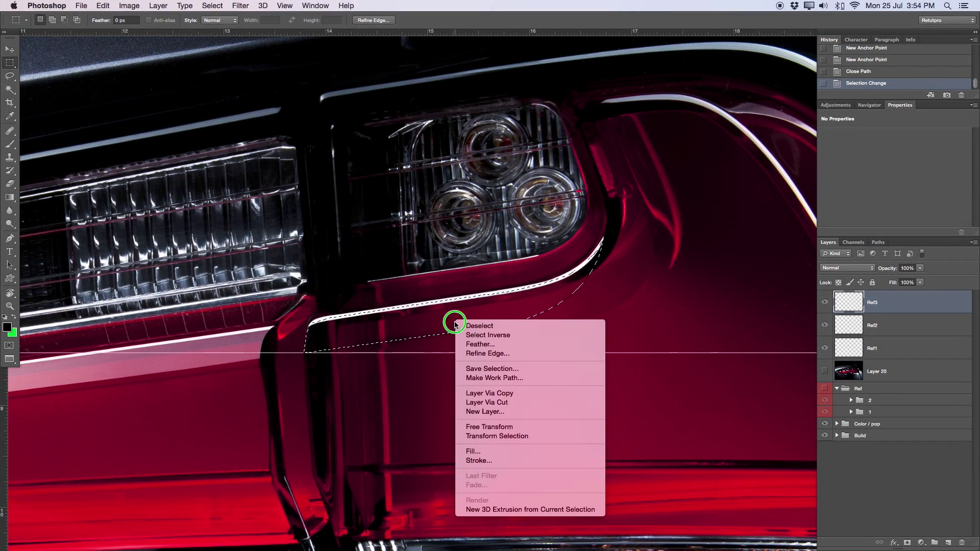
pyautogui.click(490, 453)
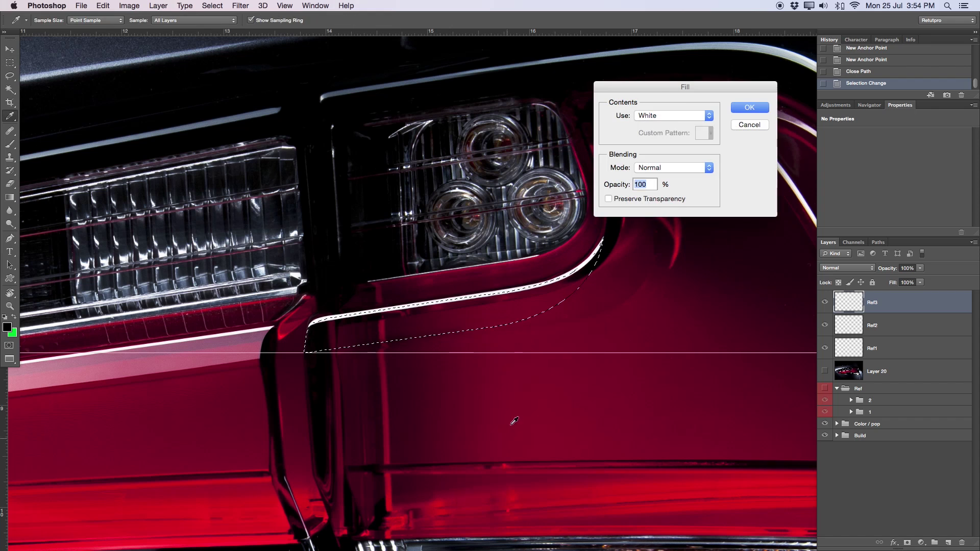
pyautogui.click(750, 108)
pyautogui.press('super+d')
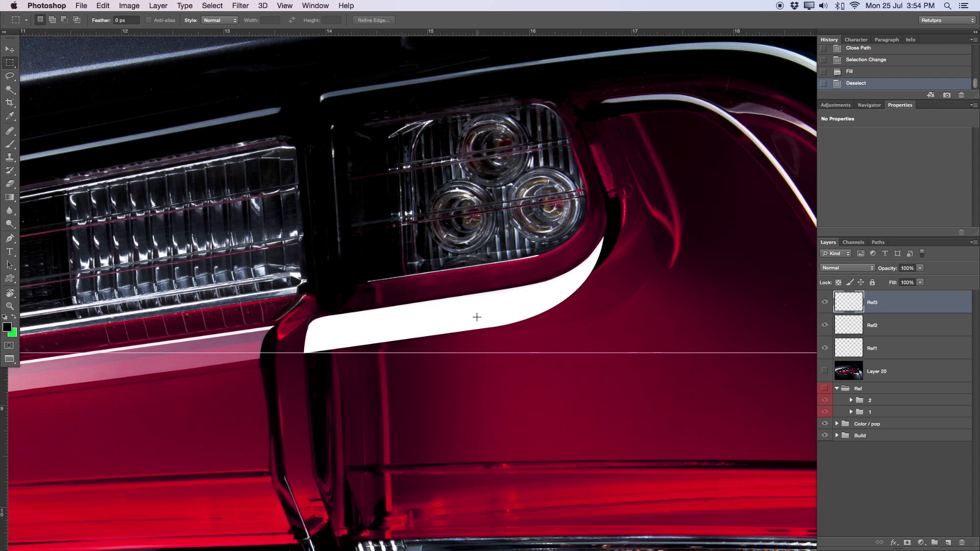
# - Clear all guides and move layer Ref3 below Ref2 in the layer stack
pyautogui.click(10, 50)
pyautogui.click(235, 6)
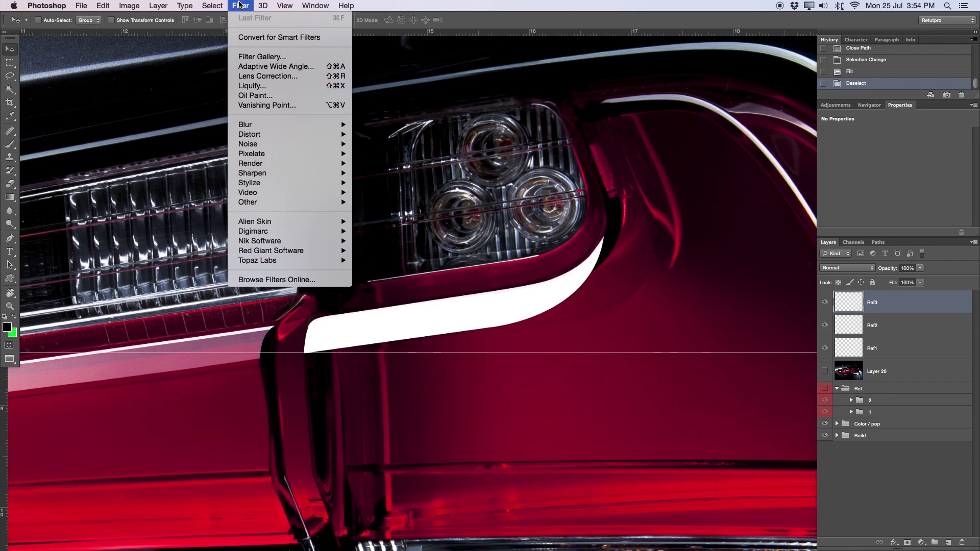
pyautogui.moveTo(279, 6)
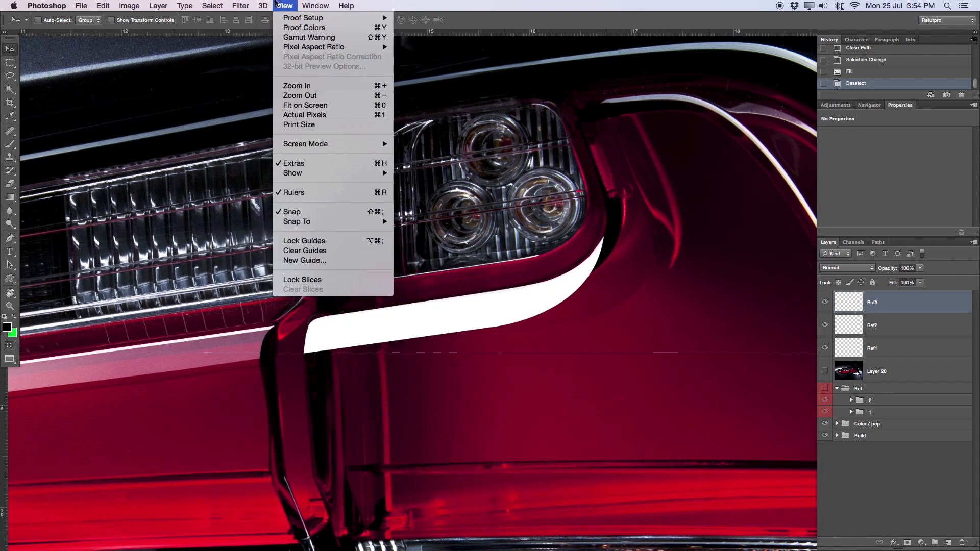
pyautogui.click(311, 250)
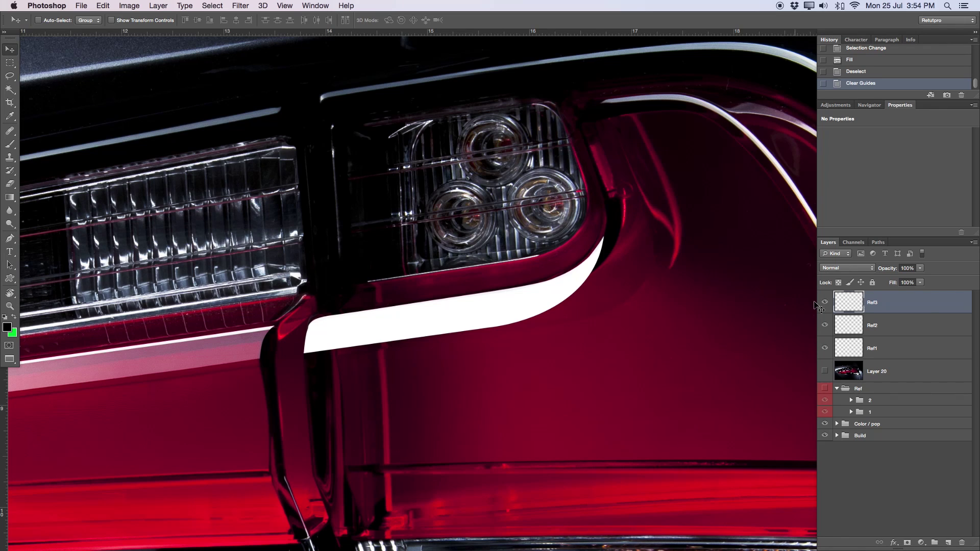
pyautogui.moveTo(908, 306); pyautogui.dragTo(912, 332)
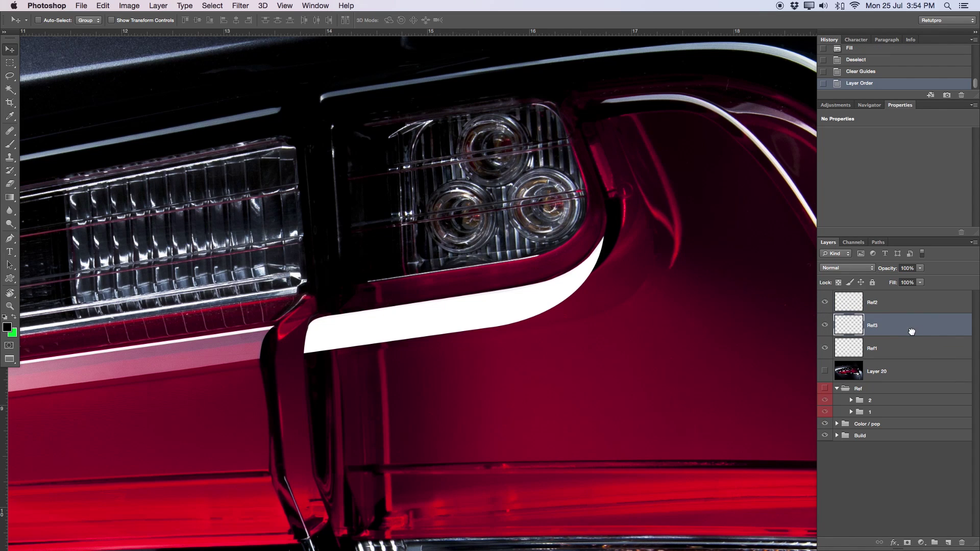
# - Lower the opacity of layer Ref3 to 30% so the right lens's band matches the left lens's reflection
pyautogui.moveTo(889, 269); pyautogui.dragTo(852, 273)
pyautogui.press('Return')
pyautogui.press('z')
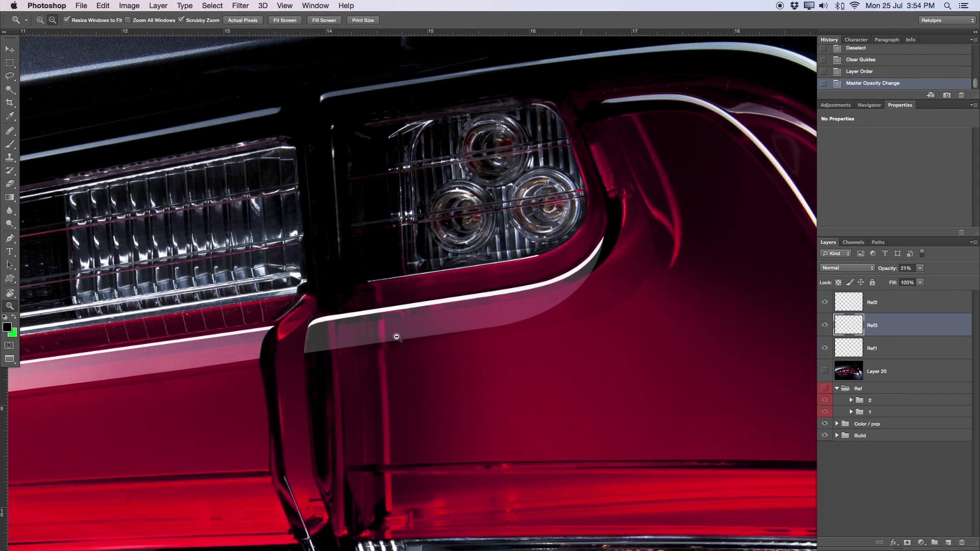
pyautogui.moveTo(323, 377); pyautogui.dragTo(344, 378)
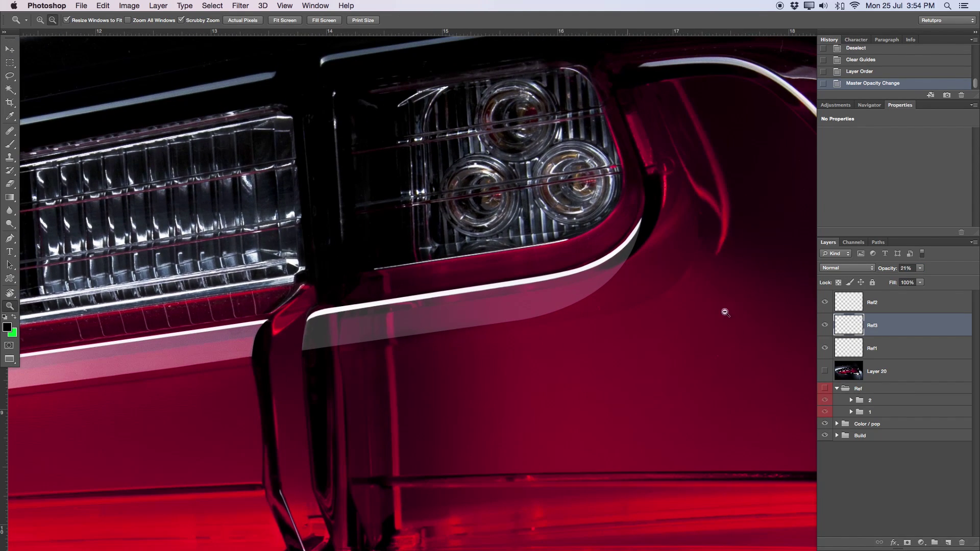
pyautogui.moveTo(881, 270); pyautogui.dragTo(898, 269)
pyautogui.moveTo(481, 339); pyautogui.dragTo(702, 374)
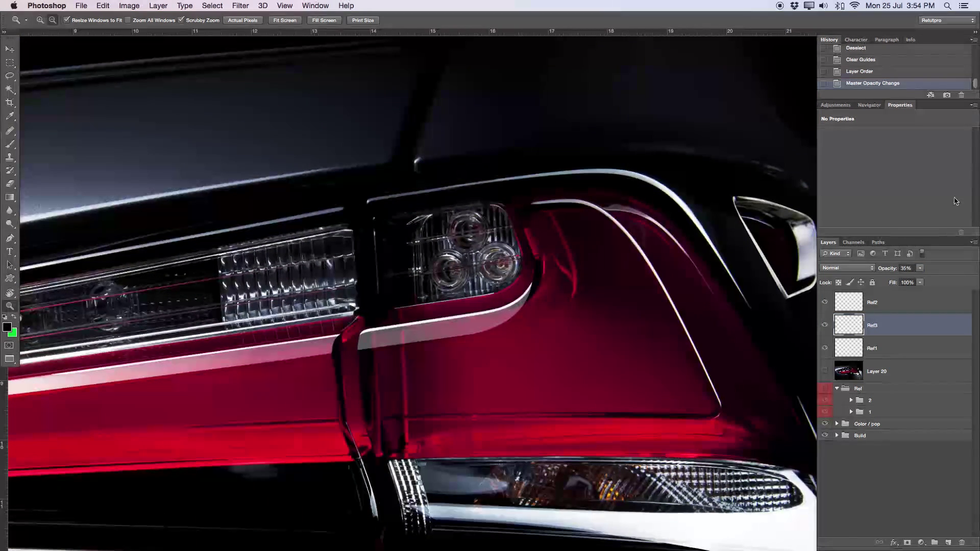
pyautogui.moveTo(891, 270); pyautogui.dragTo(885, 270)
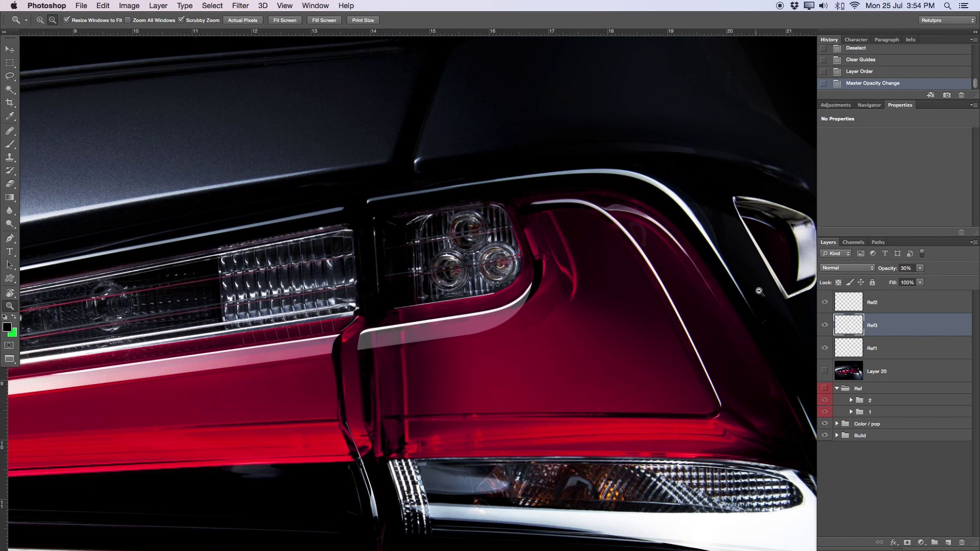
# - Add a layer mask to Ref3 and set the Gradient tool to a solid white-to-black gradient
pyautogui.moveTo(382, 351); pyautogui.dragTo(440, 339)
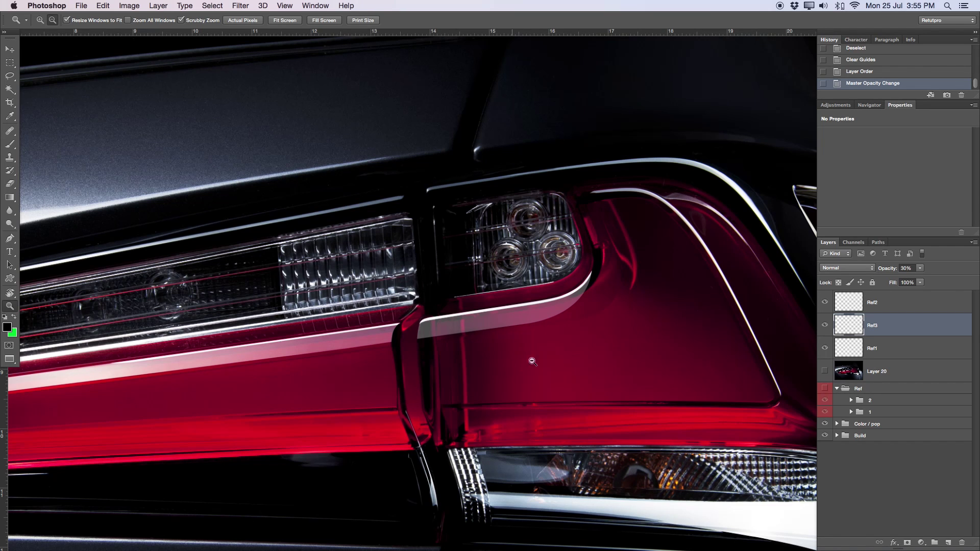
pyautogui.click(908, 542)
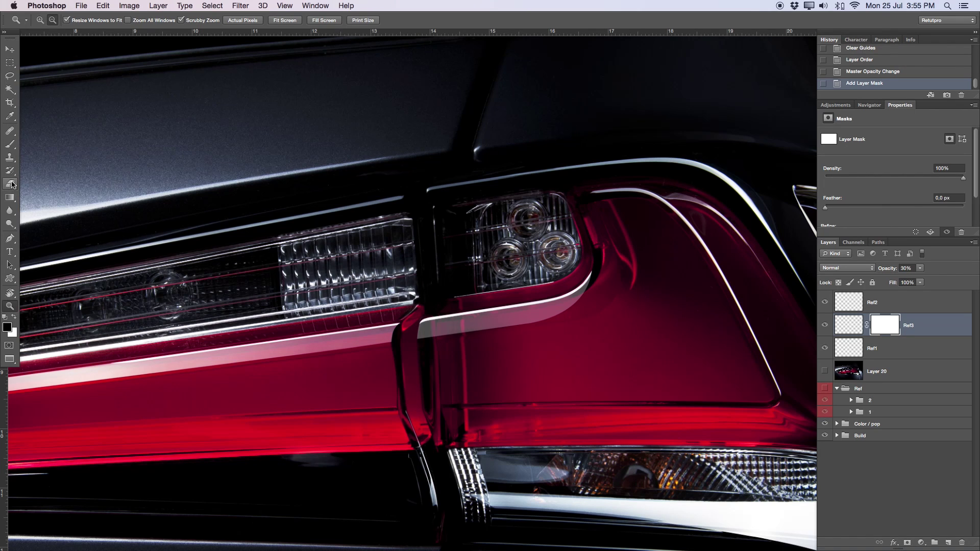
pyautogui.click(10, 199)
pyautogui.click(59, 19)
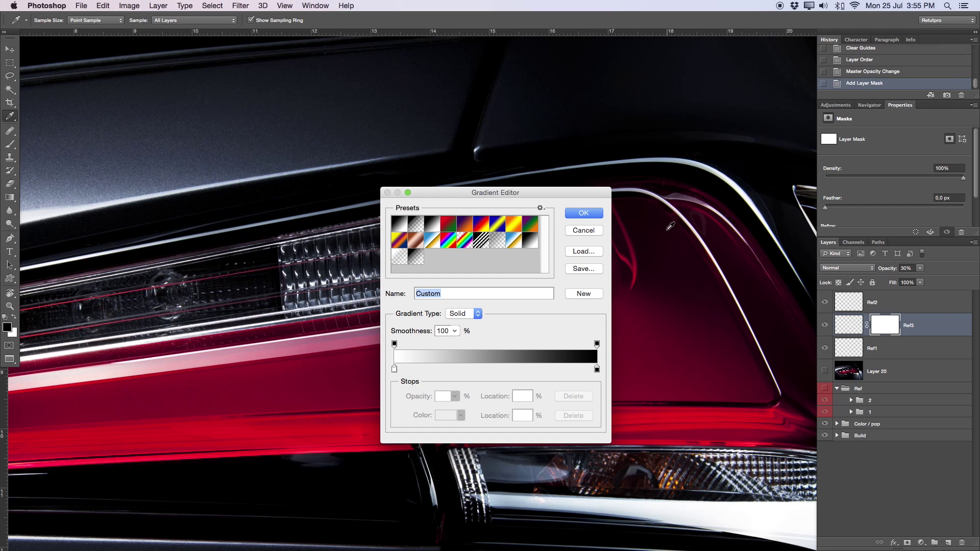
pyautogui.click(571, 212)
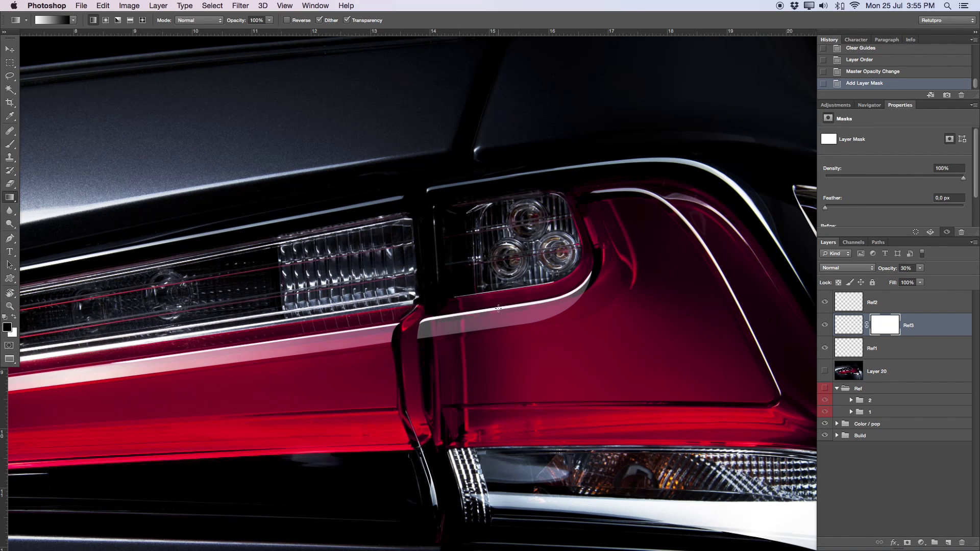
pyautogui.moveTo(504, 329); pyautogui.dragTo(497, 269)
pyautogui.press('super+z')
pyautogui.press('super+z')
pyautogui.press('super+z')
pyautogui.moveTo(498, 330); pyautogui.dragTo(493, 289)
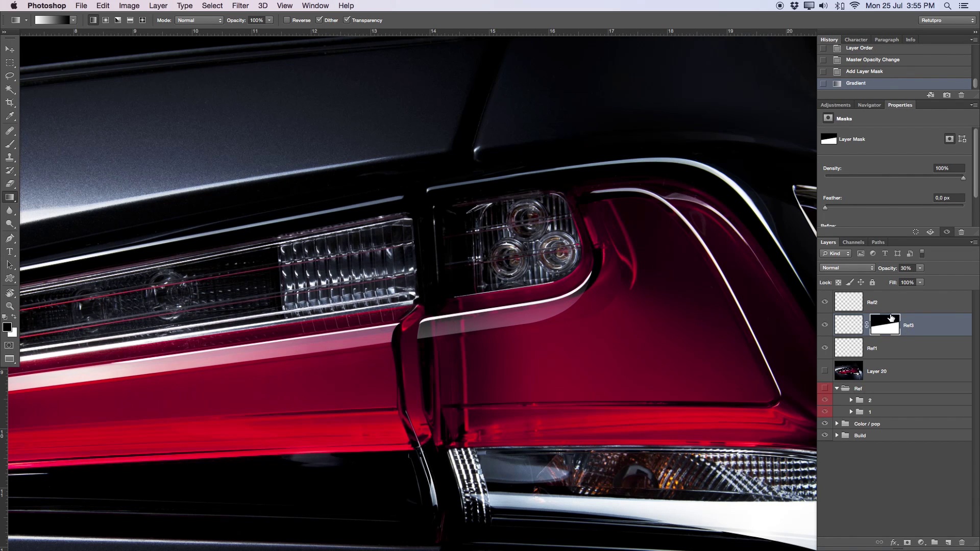
pyautogui.press('super+z')
pyautogui.moveTo(488, 341); pyautogui.dragTo(492, 252)
pyautogui.press('super+z')
# - Set Ref3's opacity to 41% and apply a long upward white-to-black gradient on its mask, starting at the band's lower edge
pyautogui.moveTo(499, 341); pyautogui.dragTo(497, 258)
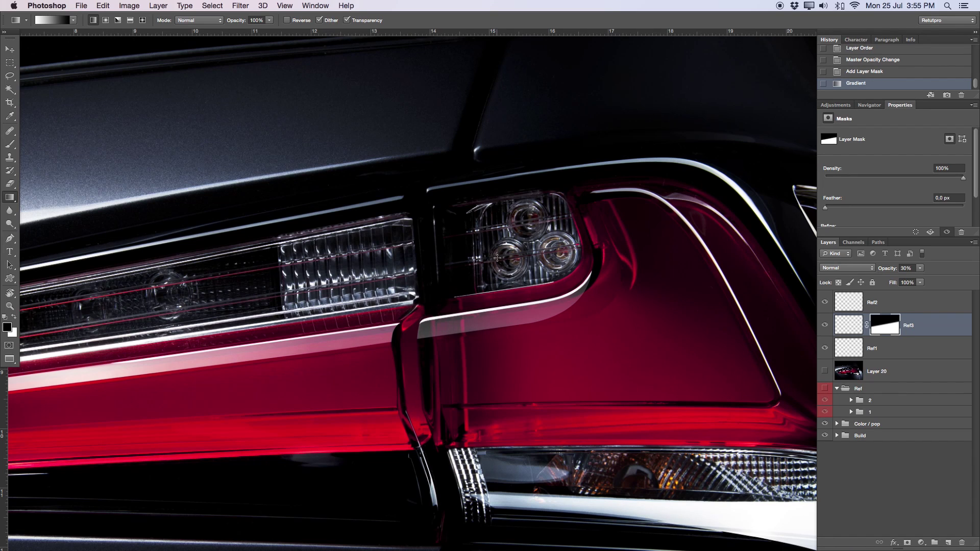
pyautogui.moveTo(893, 273); pyautogui.dragTo(898, 268)
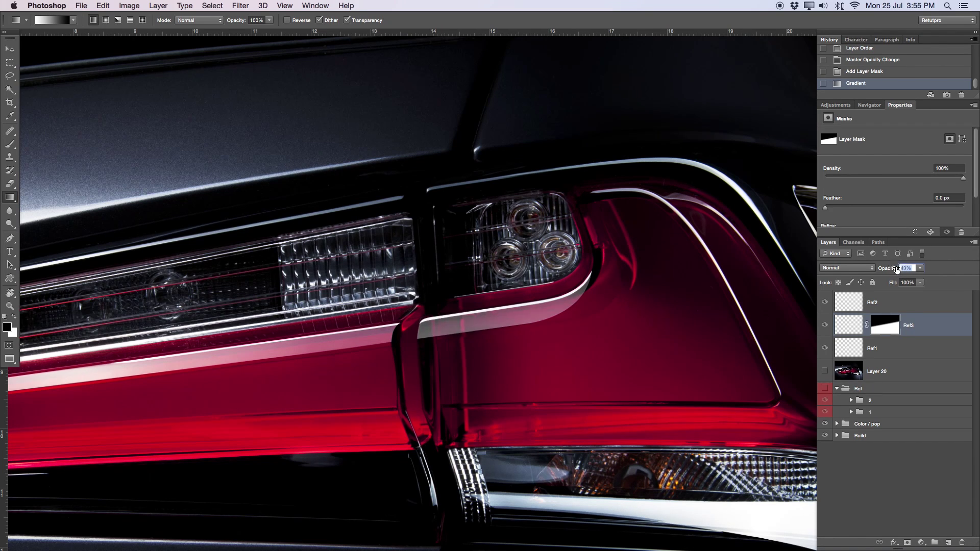
pyautogui.moveTo(487, 329); pyautogui.dragTo(475, 185)
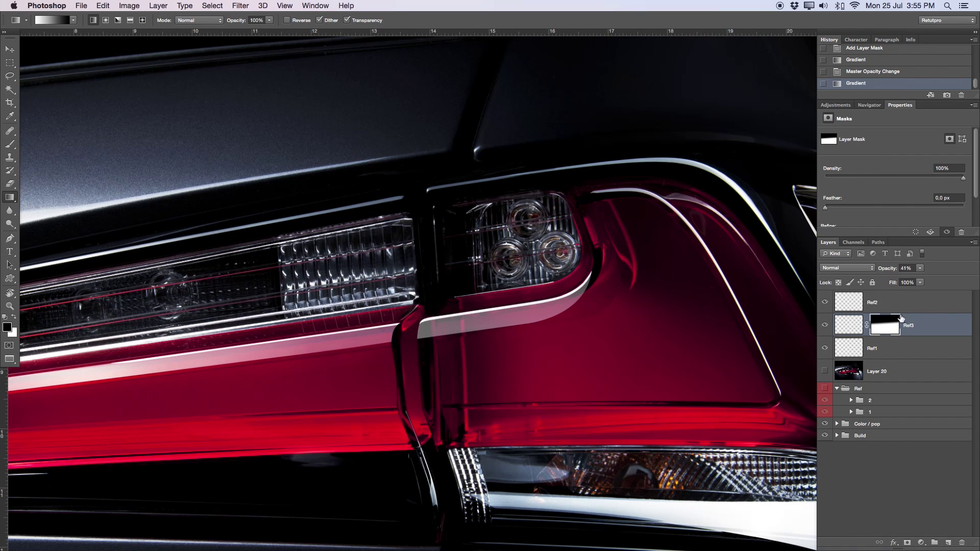
# - Compare the right lens's band with layer Ref3 hidden and shown, and with its layer mask disabled and enabled
pyautogui.click(826, 327)
pyautogui.click(825, 327)
pyautogui.rightClick(886, 327)
pyautogui.click(858, 327)
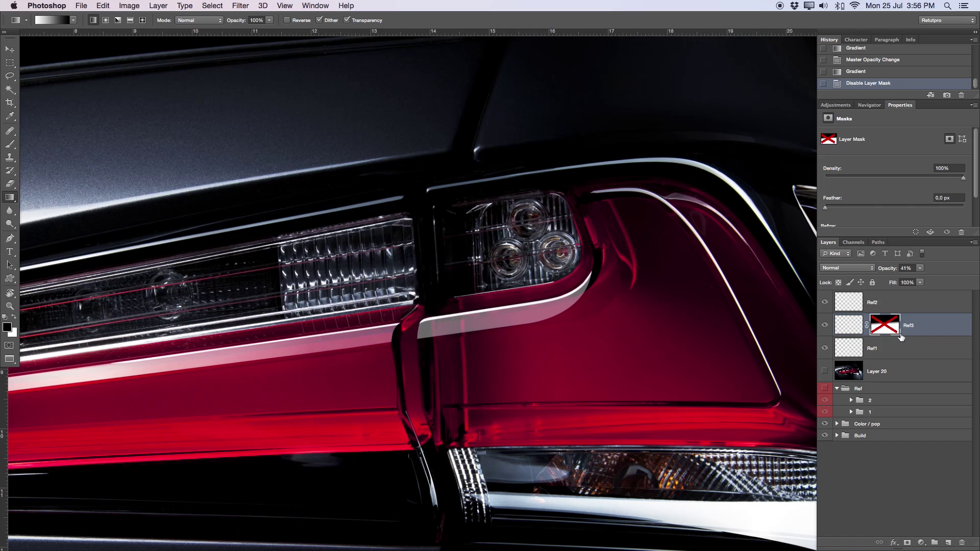
pyautogui.rightClick(887, 329)
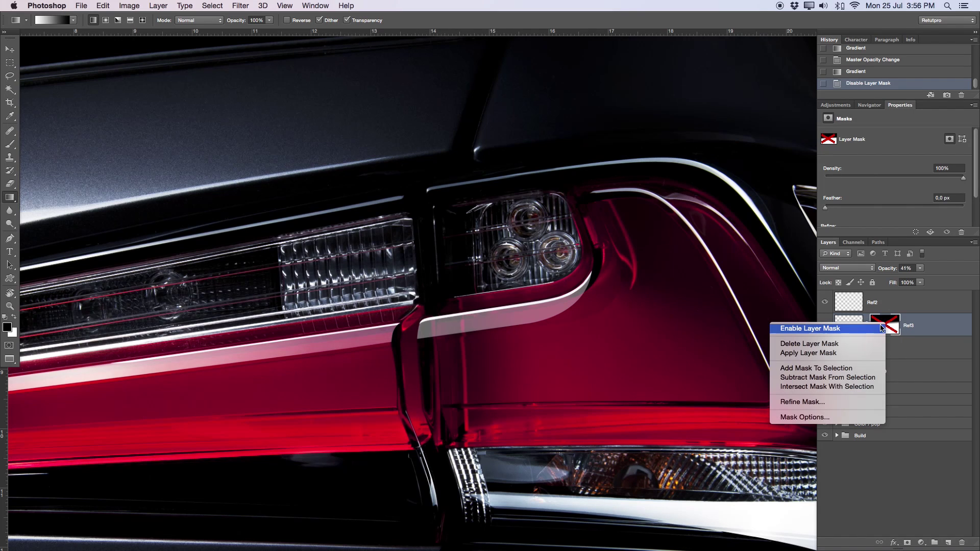
pyautogui.click(868, 329)
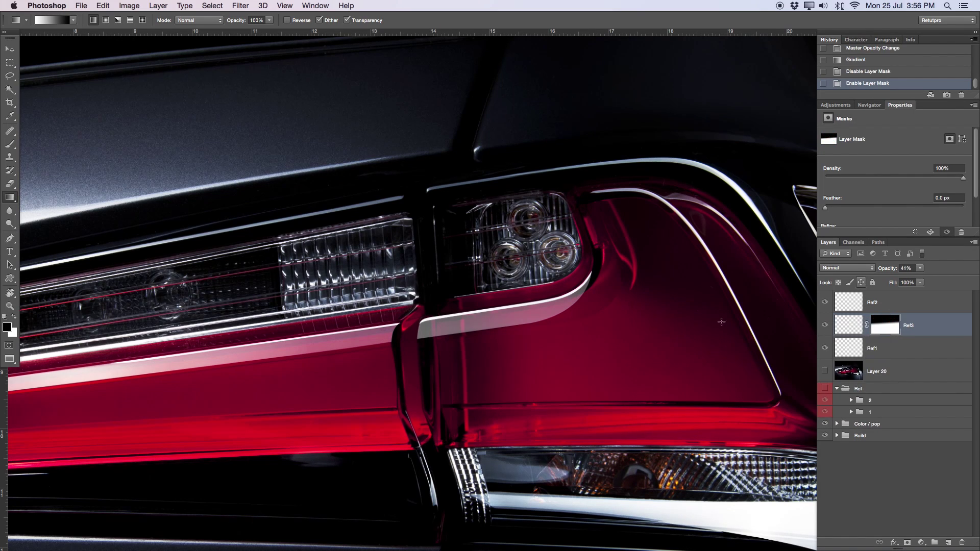
# - Check the band once more without its layer mask, restore the mask and set Ref3's opacity to 40%
pyautogui.rightClick(884, 329)
pyautogui.click(868, 326)
pyautogui.keyDown('shift'); pyautogui.click(880, 328); pyautogui.keyUp('shift')
pyautogui.moveTo(891, 268); pyautogui.dragTo(889, 270)
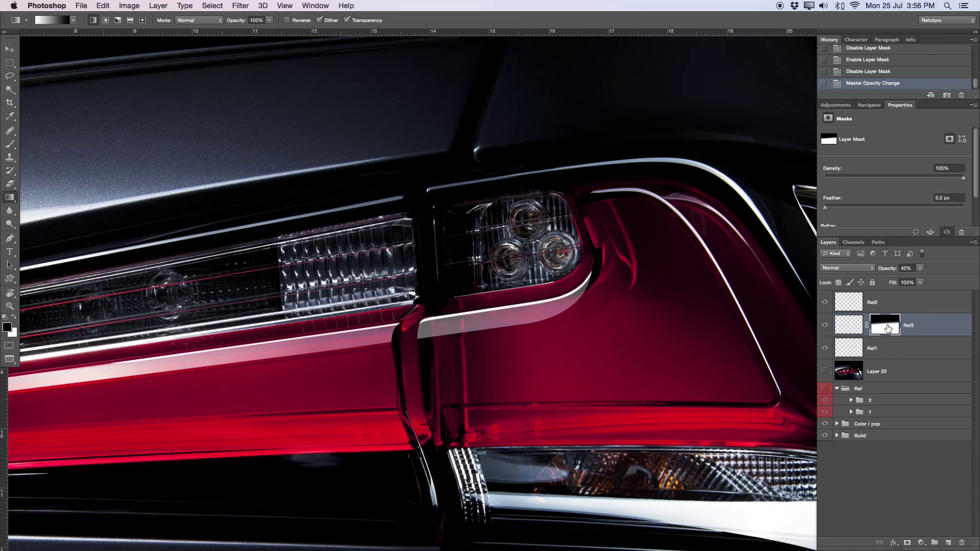
# - Gradually fade the right curved end of Ref3's band on its mask with a 250 px black brush at 10% opacity
pyautogui.press('z')
pyautogui.click(640, 285)
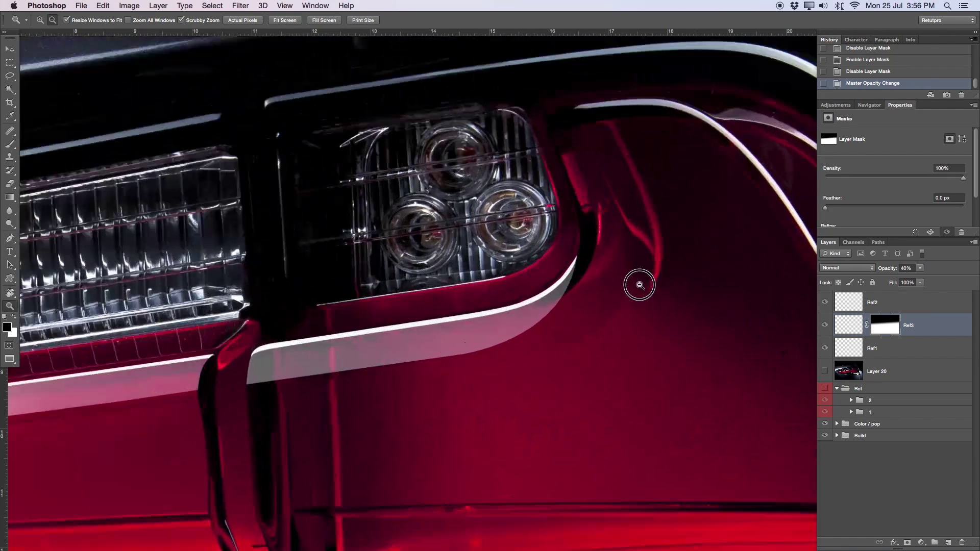
pyautogui.click(640, 285)
pyautogui.press('b')
pyautogui.moveTo(549, 313); pyautogui.dragTo(581, 309)
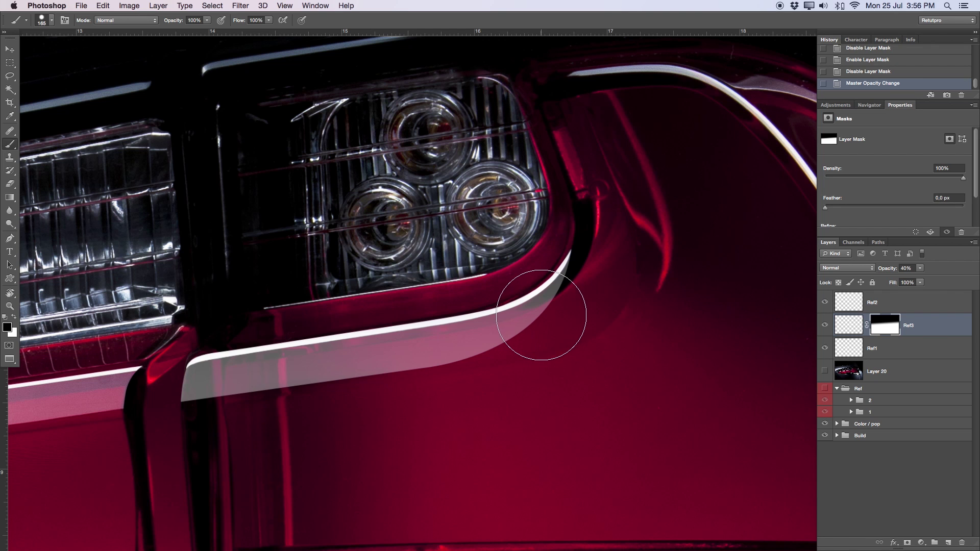
pyautogui.moveTo(527, 316)
pyautogui.mouseDown()
pyautogui.moveTo(567, 318)
pyautogui.moveTo(542, 326)
pyautogui.moveTo(565, 306)
pyautogui.moveTo(590, 47)
pyautogui.moveTo(584, 335)
pyautogui.moveTo(594, 51)
pyautogui.mouseUp()
pyautogui.press('[')
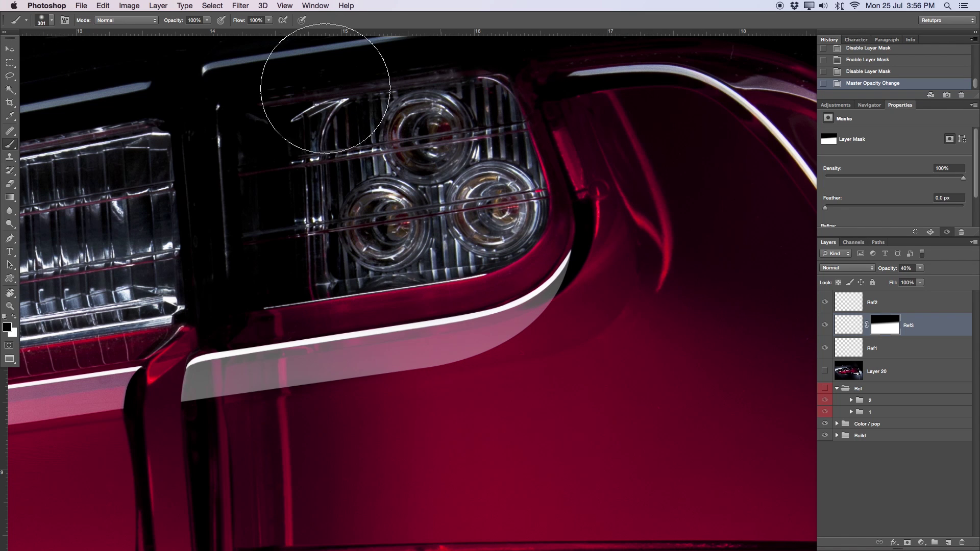
pyautogui.press('1')
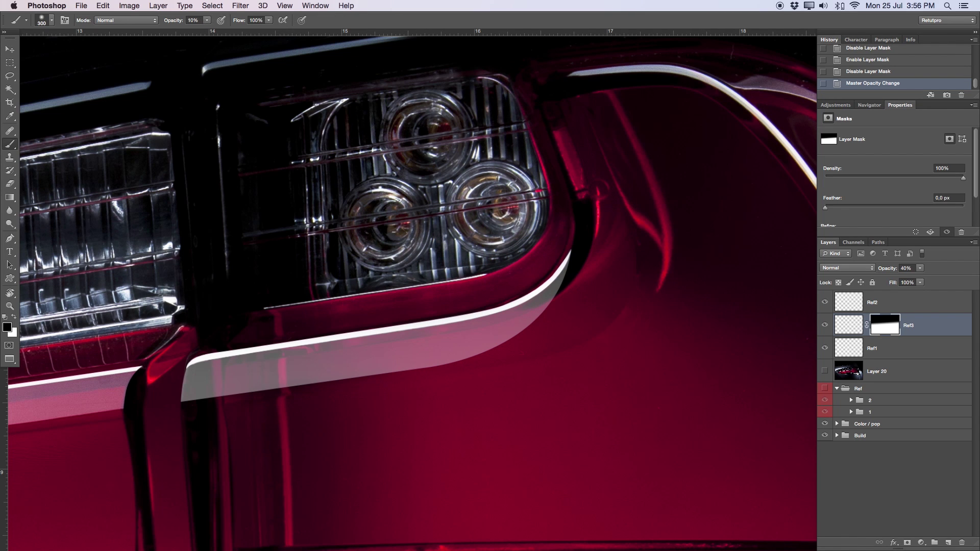
pyautogui.press('[')
pyautogui.click(595, 285)
pyautogui.click(592, 285)
pyautogui.click(603, 280)
pyautogui.click(604, 275)
pyautogui.click(579, 283)
pyautogui.click(567, 305)
pyautogui.click(570, 302)
pyautogui.click(561, 330)
pyautogui.moveTo(560, 330)
pyautogui.mouseDown()
pyautogui.moveTo(552, 361)
pyautogui.moveTo(525, 374)
pyautogui.moveTo(553, 352)
pyautogui.moveTo(534, 355)
pyautogui.moveTo(568, 346)
pyautogui.moveTo(576, 318)
pyautogui.moveTo(597, 338)
pyautogui.moveTo(594, 291)
pyautogui.moveTo(592, 326)
pyautogui.moveTo(572, 324)
pyautogui.moveTo(573, 298)
pyautogui.mouseUp()
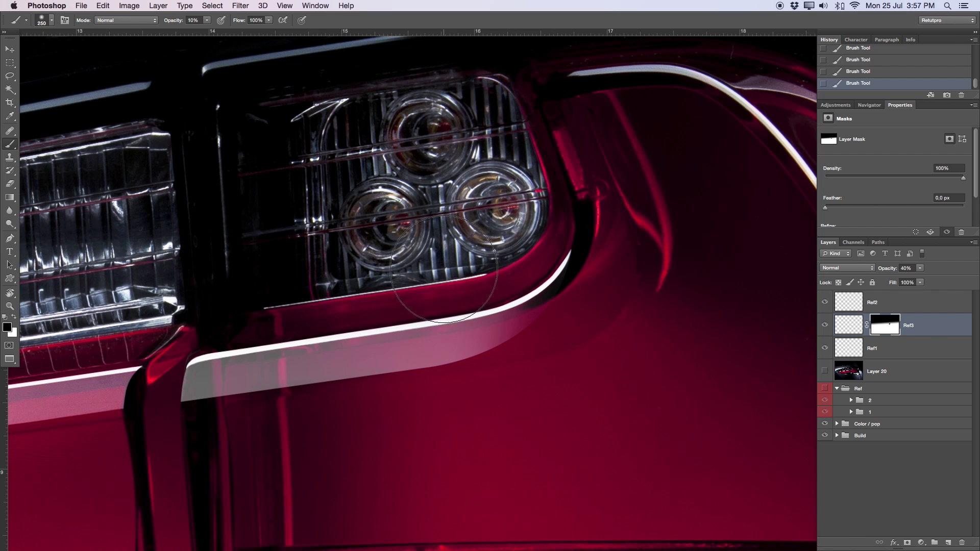
# - Set Ref3's opacity to 28% and dab over the band's left end on its mask with a 150 px brush
pyautogui.moveTo(894, 273)
pyautogui.mouseDown()
pyautogui.moveTo(883, 271)
pyautogui.moveTo(894, 271)
pyautogui.mouseUp()
pyautogui.press('[')
pyautogui.press('[')
pyautogui.press('[')
pyautogui.press('[')
pyautogui.click(231, 324)
pyautogui.click(220, 326)
pyautogui.click(209, 329)
pyautogui.click(208, 328)
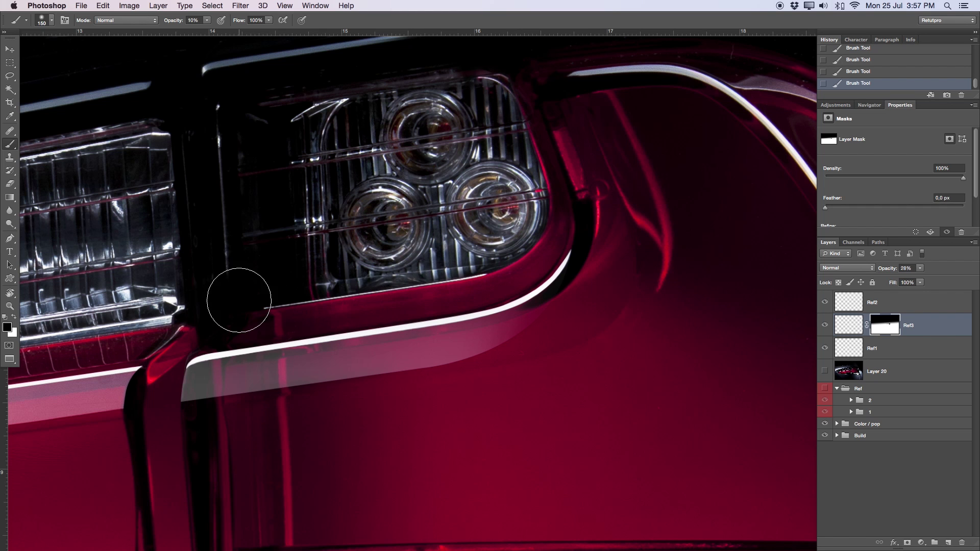
# - Compare the Ref1, Ref2 and Ref3 reflections with the Layer 20 version by switching which layers are visible
pyautogui.press('z')
pyautogui.moveTo(365, 310); pyautogui.dragTo(292, 314)
pyautogui.moveTo(378, 328); pyautogui.dragTo(457, 331)
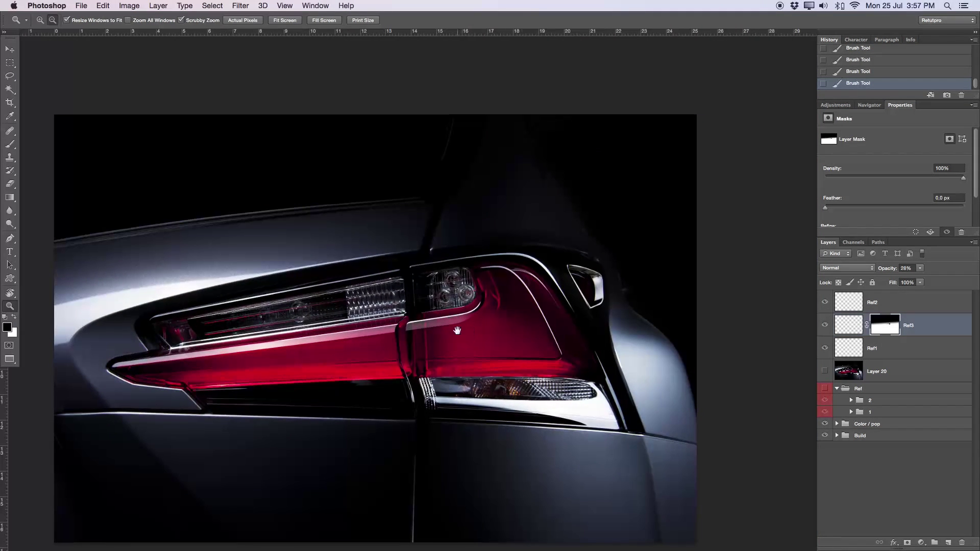
pyautogui.moveTo(826, 304); pyautogui.dragTo(825, 372)
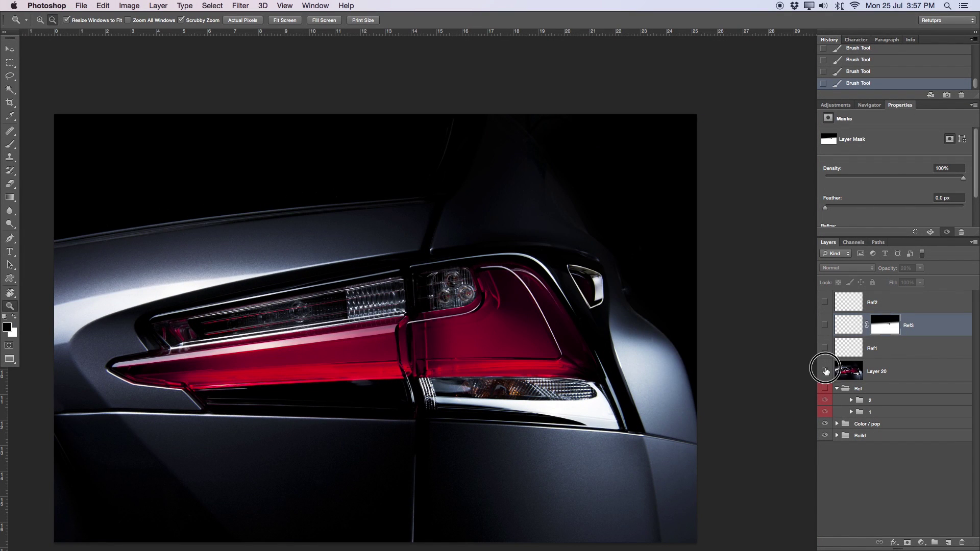
pyautogui.click(474, 321)
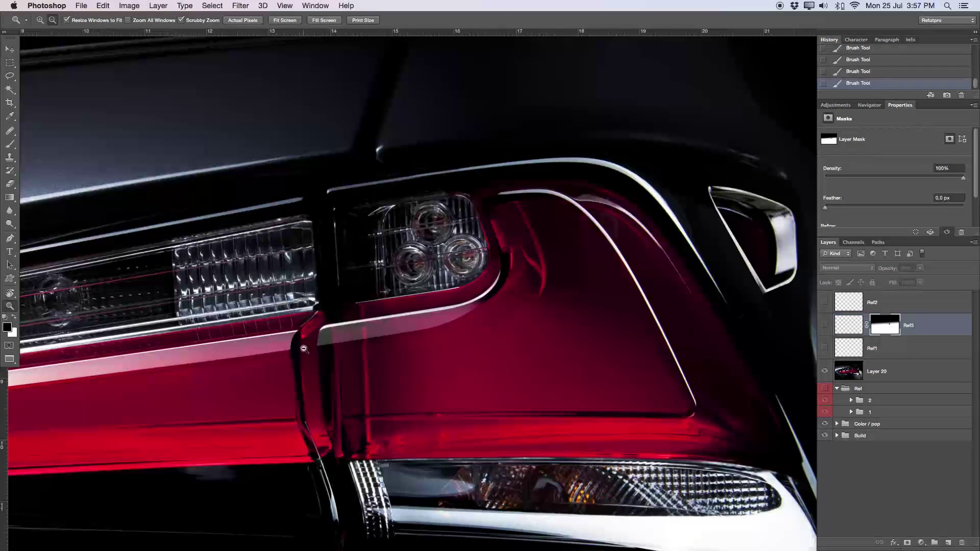
pyautogui.moveTo(825, 348); pyautogui.dragTo(825, 303)
pyautogui.click(825, 371)
pyautogui.moveTo(504, 343); pyautogui.dragTo(509, 321)
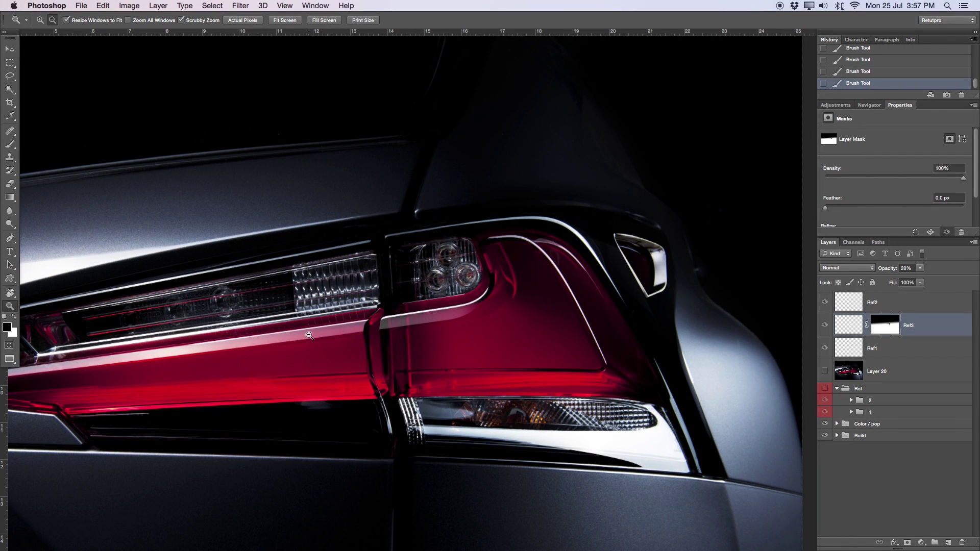
pyautogui.moveTo(319, 331); pyautogui.dragTo(343, 330)
pyautogui.moveTo(502, 352); pyautogui.dragTo(473, 352)
pyautogui.scroll(-5, 551, 384)
pyautogui.hscroll(5, 551, 385)
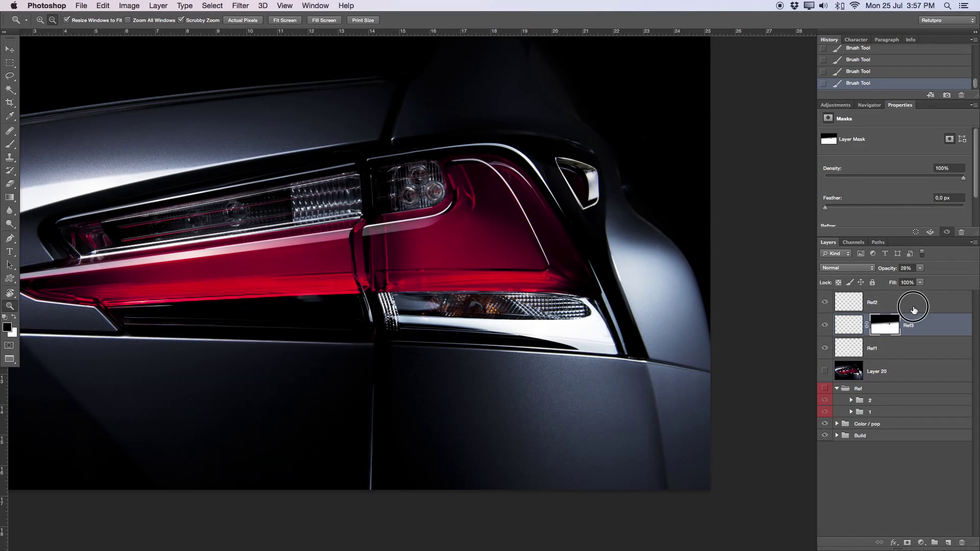
# - Add a new layer above Ref2 and name it Ref4
pyautogui.click(914, 311)
pyautogui.click(948, 543)
pyautogui.doubleClick(878, 303)
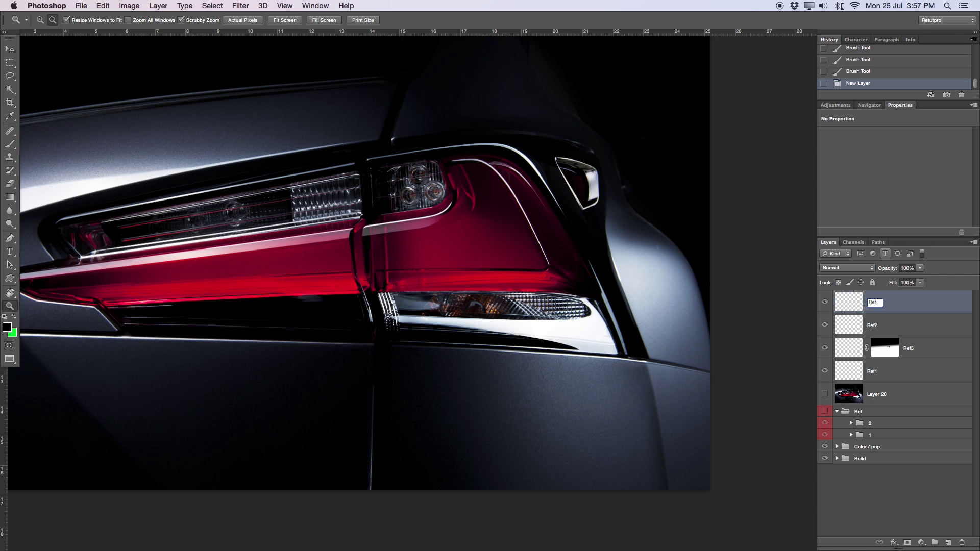
pyautogui.press('Return')
# - Start a pen path at the dark wedge's tip below the lower lamp, curving down the bumper past the image's lower edge
pyautogui.click(601, 399)
pyautogui.moveTo(641, 400); pyautogui.dragTo(598, 276)
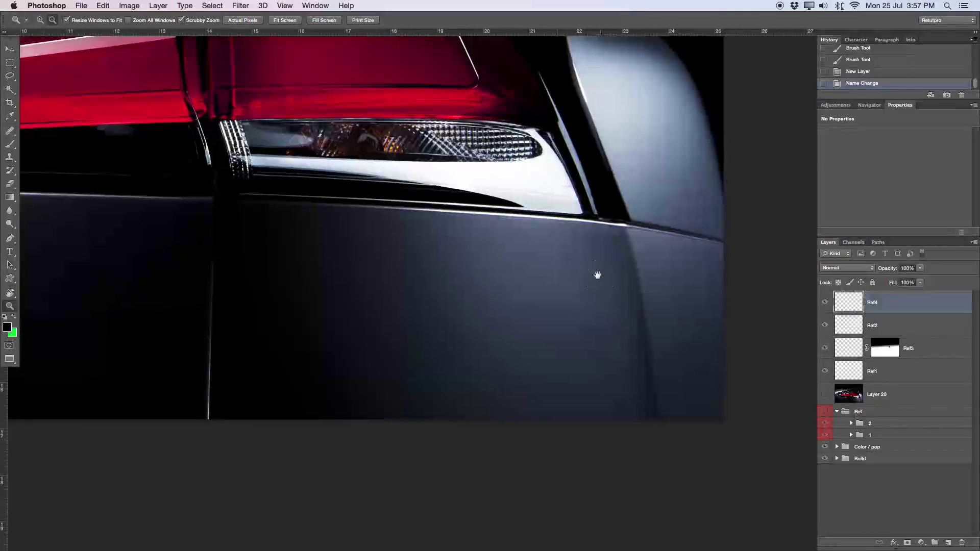
pyautogui.click(610, 268)
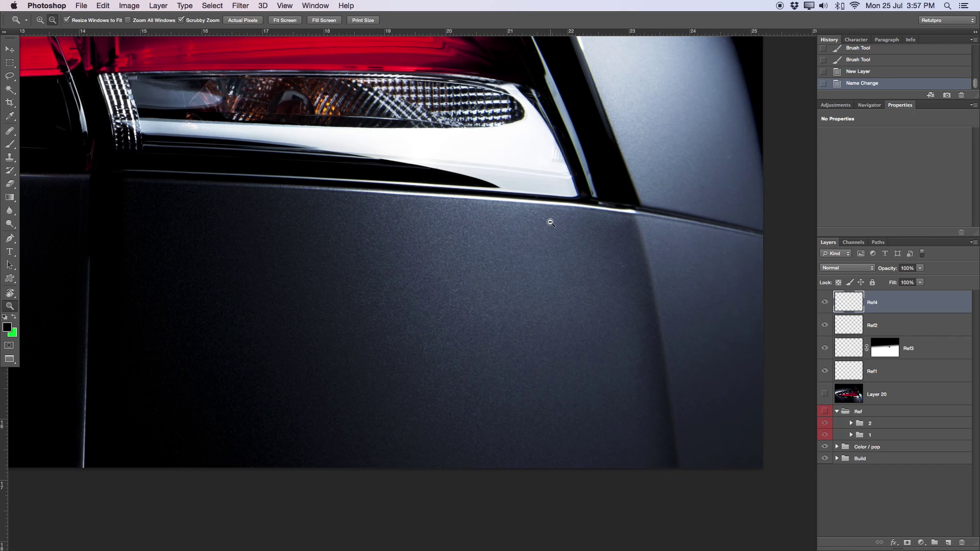
pyautogui.press('p')
pyautogui.click(486, 184)
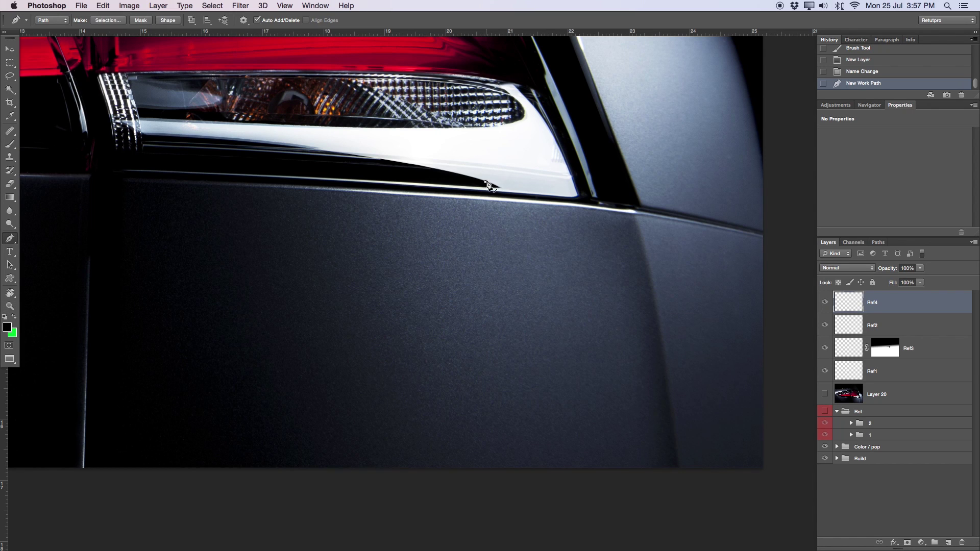
pyautogui.moveTo(536, 300); pyautogui.dragTo(540, 418)
pyautogui.click(540, 475)
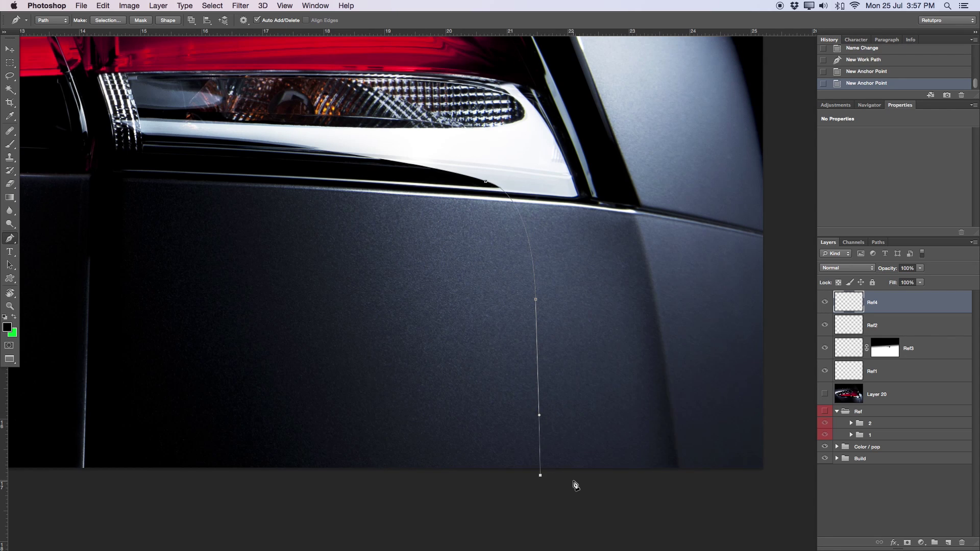
# - Complete the bumper path up its right side to the white trim's corner and close it, checking against Layer 20
pyautogui.click(562, 476)
pyautogui.moveTo(572, 178); pyautogui.dragTo(545, 126)
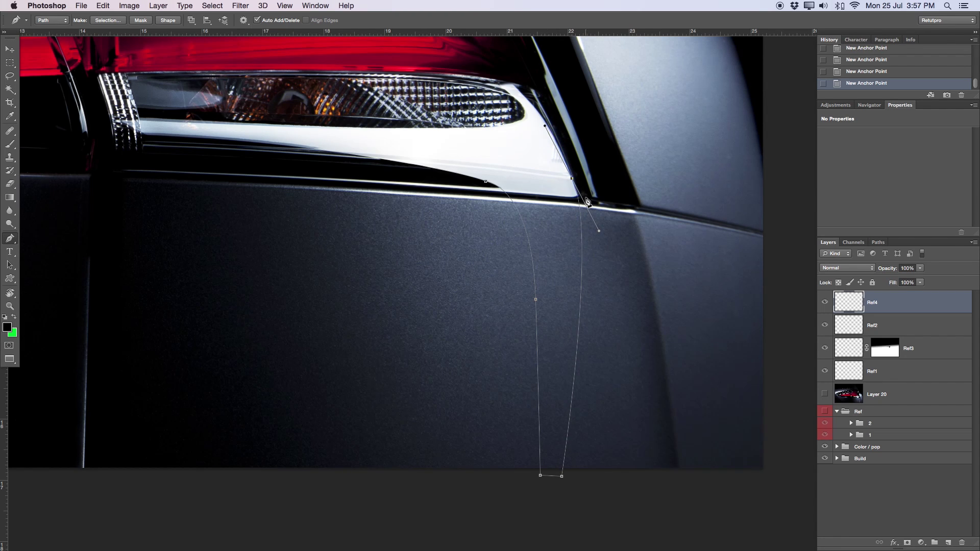
pyautogui.moveTo(563, 476); pyautogui.dragTo(558, 475)
pyautogui.click(825, 396)
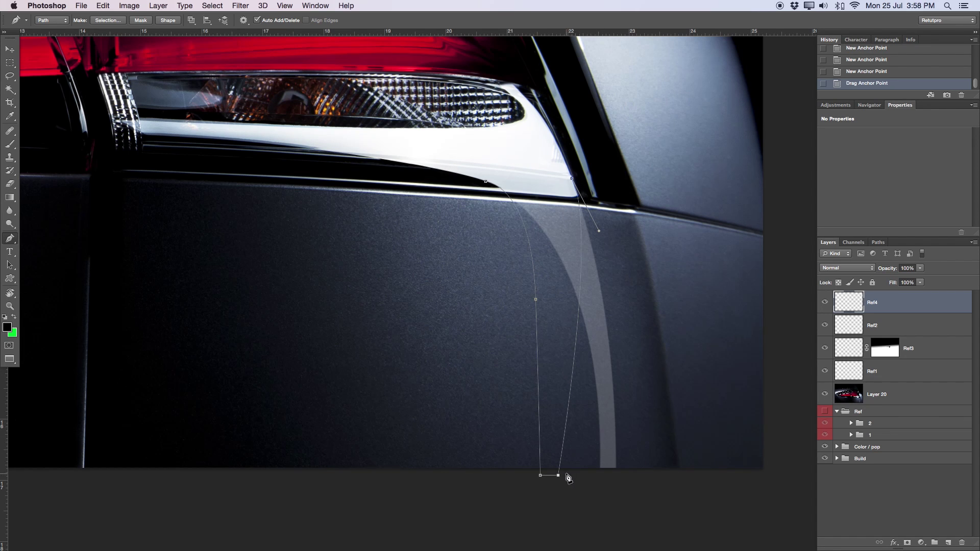
pyautogui.click(559, 181)
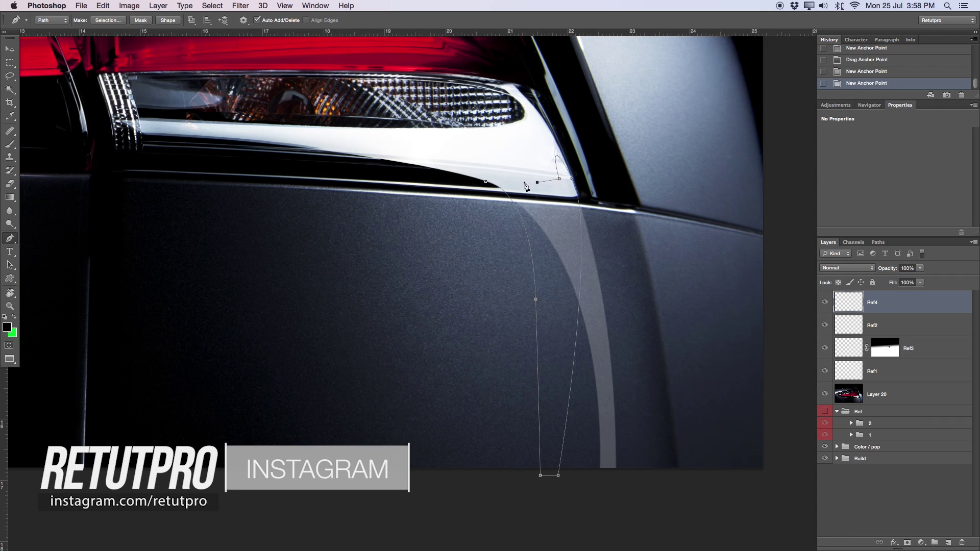
pyautogui.click(486, 181)
# - Convert the closed path into a new anti-aliased selection with 0 px feather and hide Layer 20
pyautogui.rightClick(529, 185)
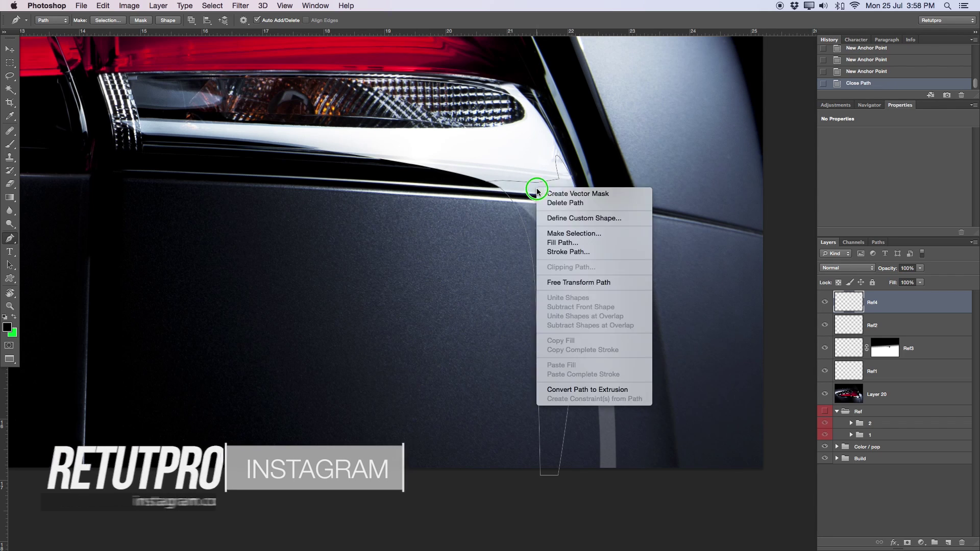
pyautogui.click(565, 235)
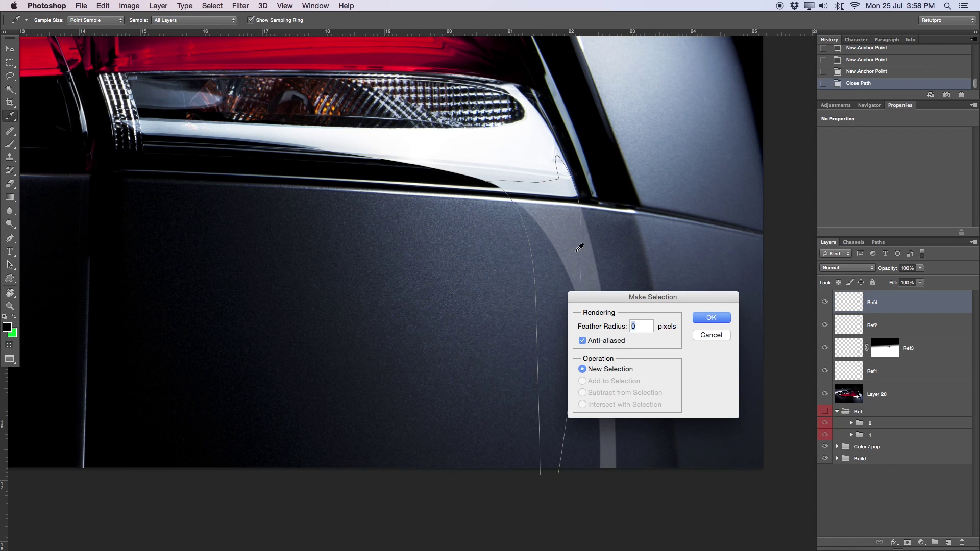
pyautogui.press('Return')
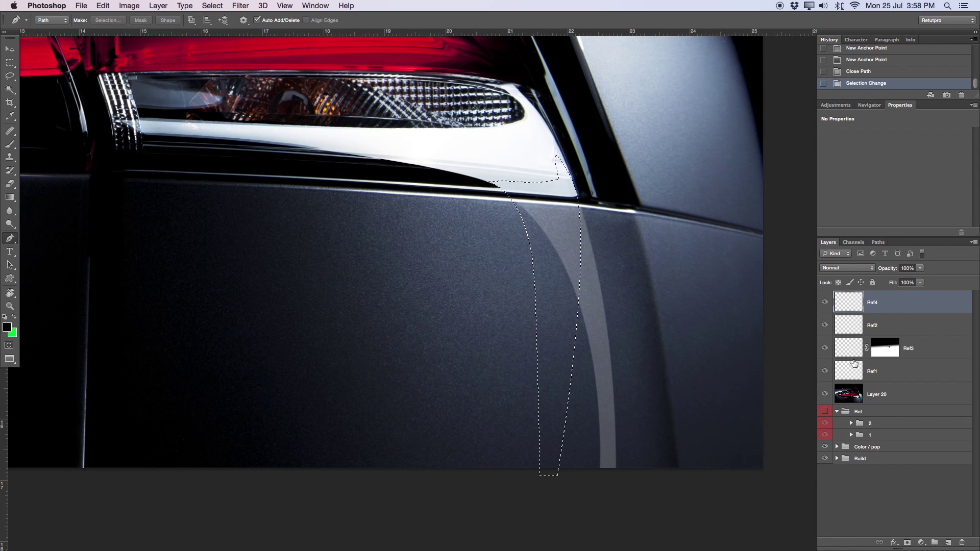
pyautogui.click(825, 394)
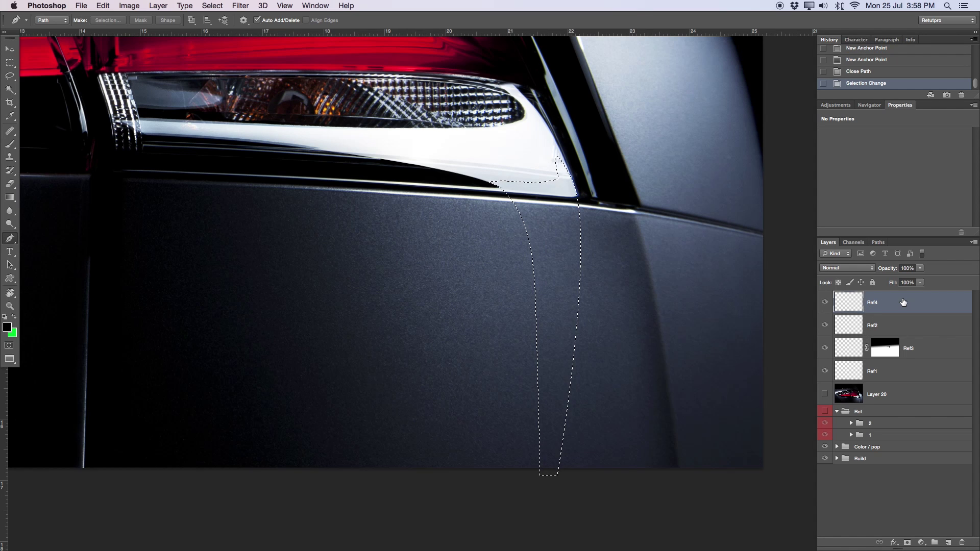
# - Fill the selection with white at 100% on Ref4, deselect it and set the layer's opacity to 28%
pyautogui.press('m')
pyautogui.rightClick(549, 254)
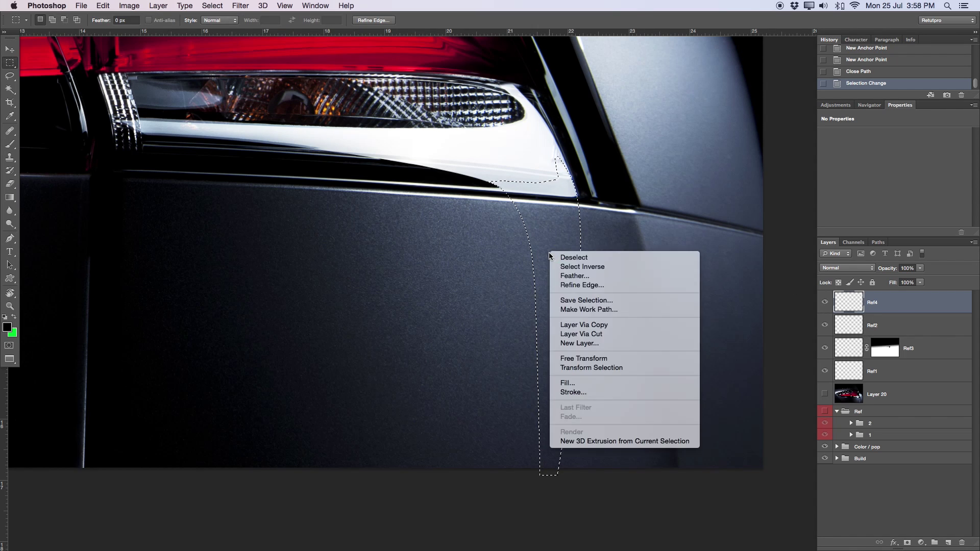
pyautogui.click(567, 383)
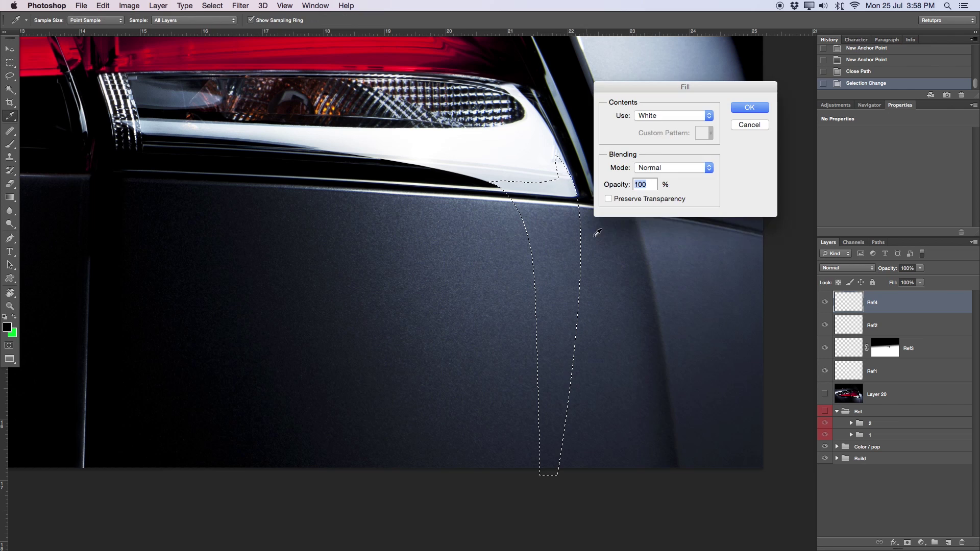
pyautogui.click(749, 107)
pyautogui.press('super+d')
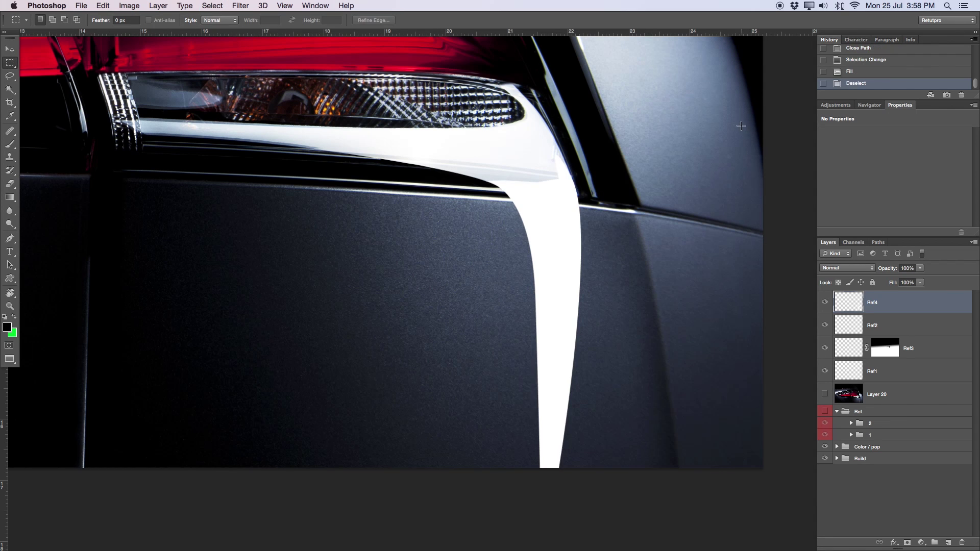
pyautogui.moveTo(901, 272); pyautogui.dragTo(858, 270)
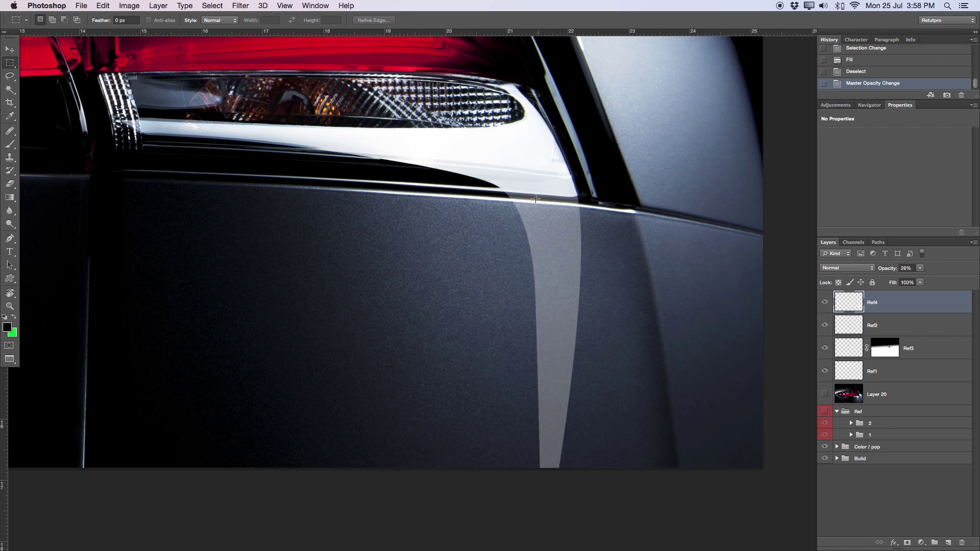
# - Add a layer mask to Ref4 and brush black at 50% opacity where the shape overlaps the white trim
pyautogui.click(907, 542)
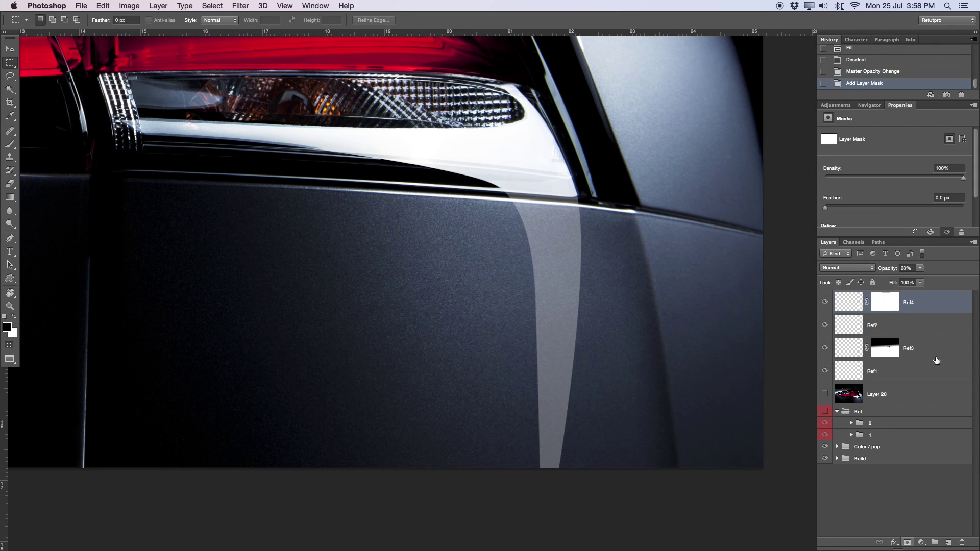
pyautogui.press('b')
pyautogui.moveTo(494, 182)
pyautogui.mouseDown()
pyautogui.moveTo(499, 170)
pyautogui.moveTo(525, 169)
pyautogui.mouseUp()
pyautogui.press('[')
pyautogui.press('5')
pyautogui.moveTo(563, 173)
pyautogui.mouseDown()
pyautogui.moveTo(545, 182)
pyautogui.moveTo(517, 171)
pyautogui.mouseUp()
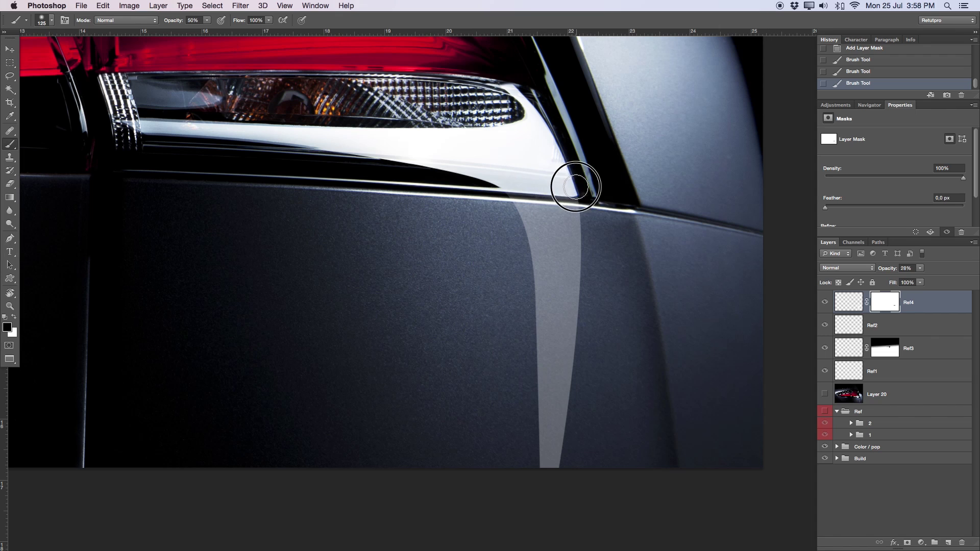
# - Mask out Ref4's remnants along the seam above the bumper with a 70 px brush at 100% opacity
pyautogui.press('z')
pyautogui.click(604, 198)
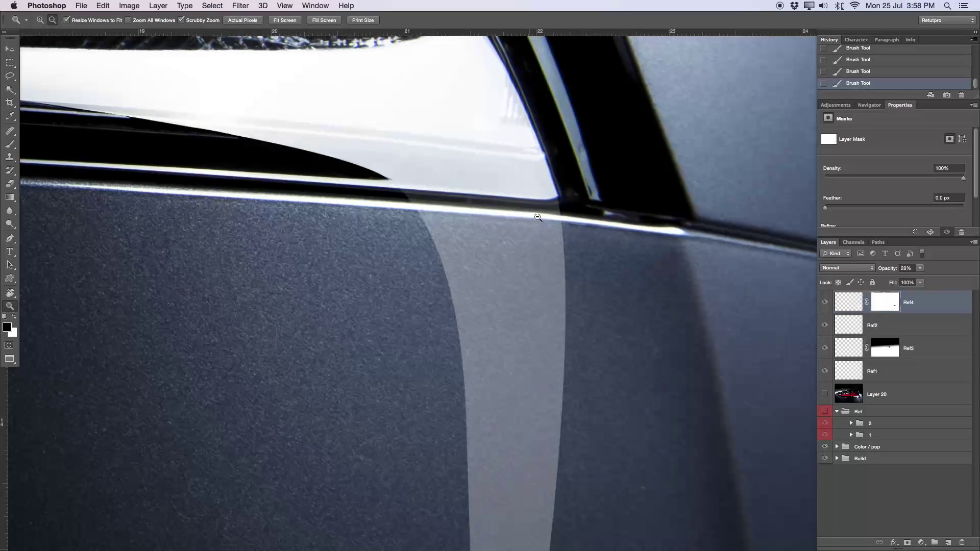
pyautogui.press('b')
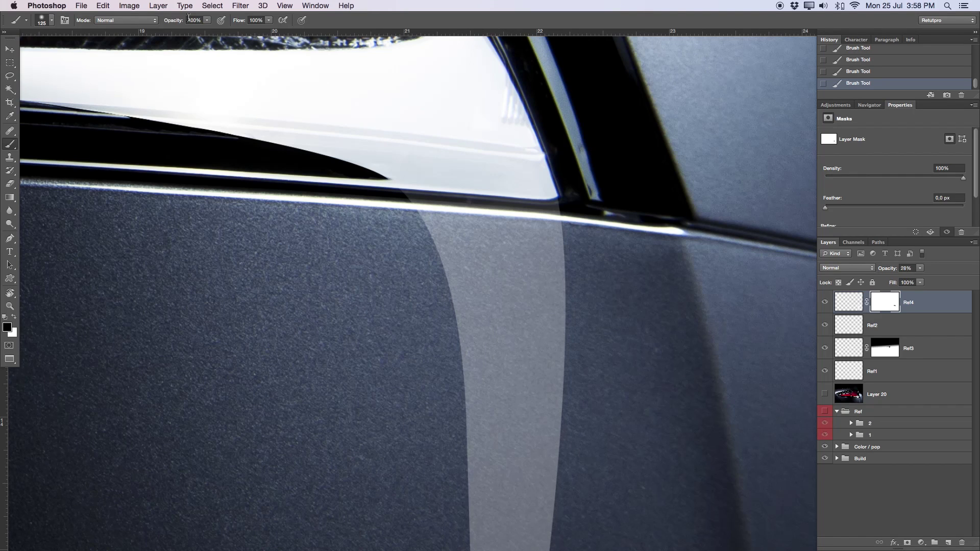
pyautogui.press('[')
pyautogui.press('[')
pyautogui.press('[')
pyautogui.press('[')
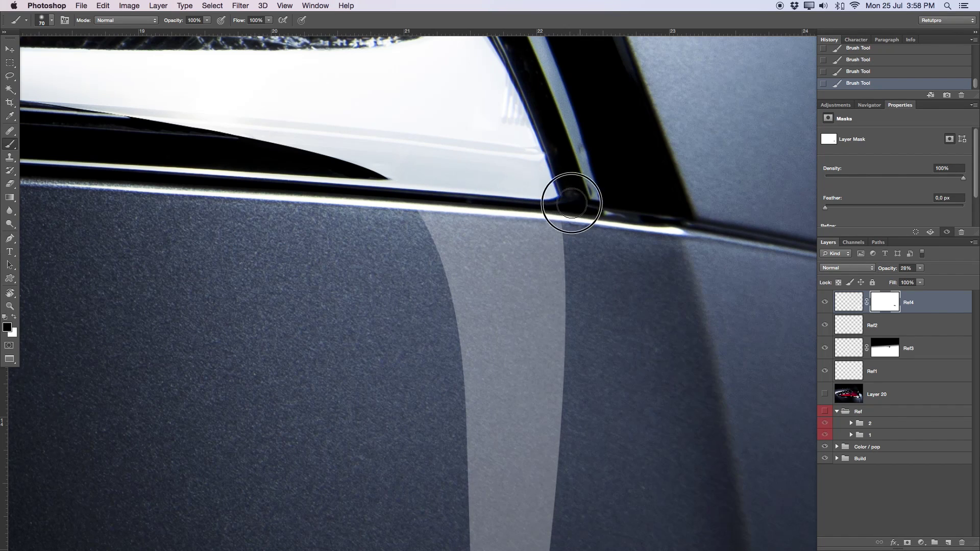
# - Compare Ref4's bumper reflection with the reference in Layer 20 by alternating the visibility of the two layers
pyautogui.press('x')
pyautogui.press('z')
pyautogui.moveTo(548, 190); pyautogui.dragTo(453, 188)
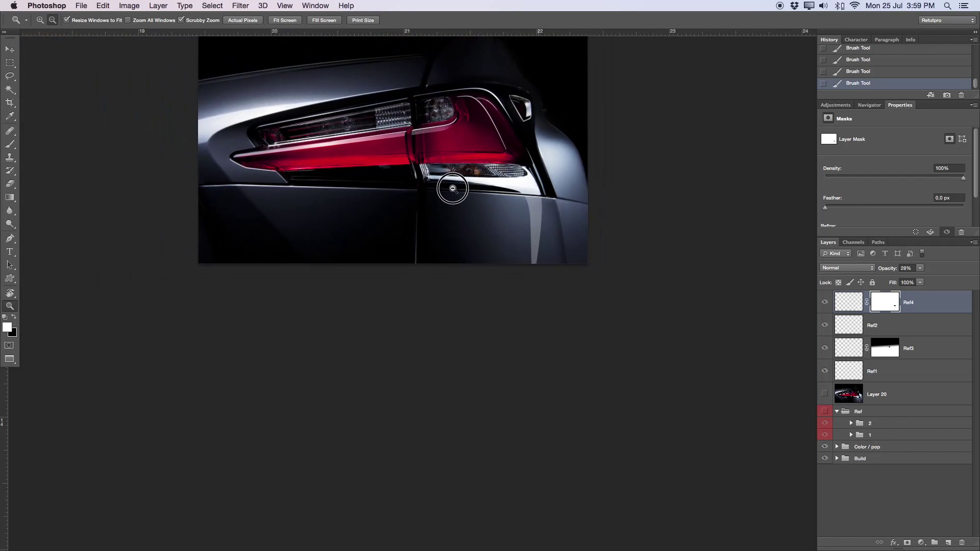
pyautogui.moveTo(523, 324); pyautogui.dragTo(553, 311)
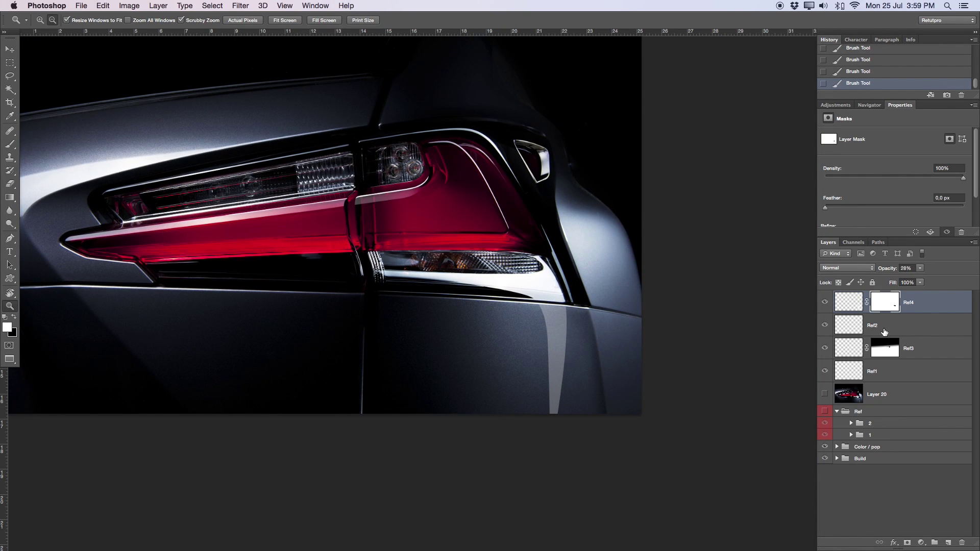
pyautogui.click(826, 301)
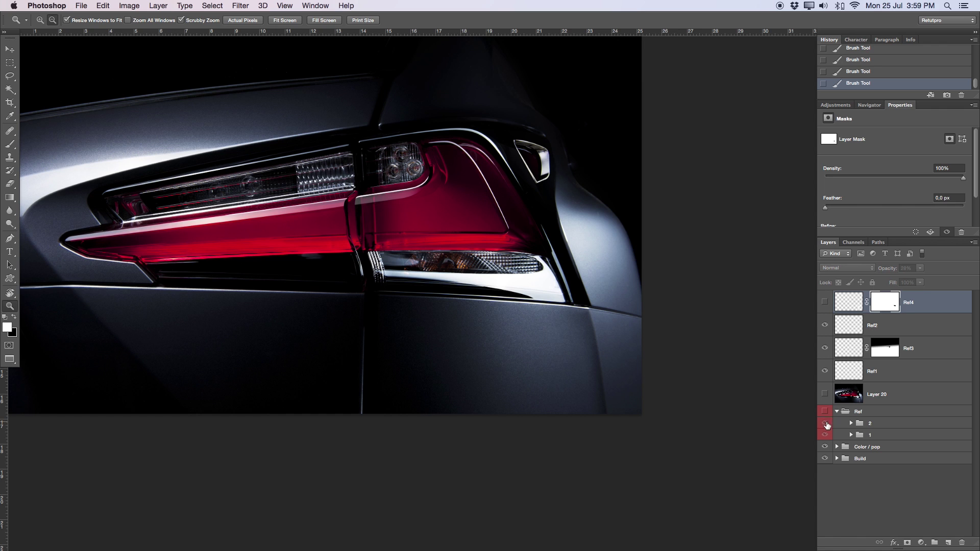
pyautogui.click(825, 395)
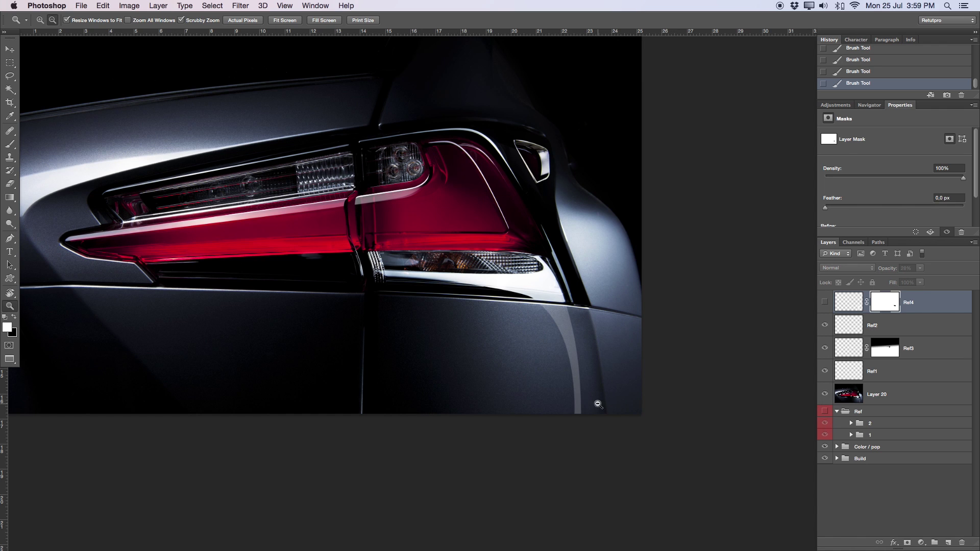
pyautogui.click(826, 303)
pyautogui.click(824, 394)
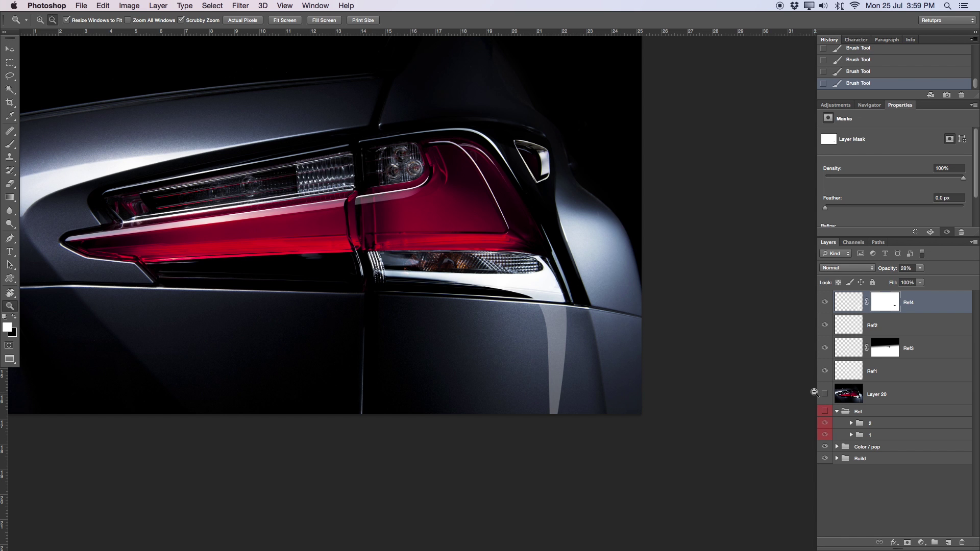
# - Soften the left edge of Ref4's reflection shape, on the layer's pixels, using the Blur Tool at 20% strength with a 50 px brush
pyautogui.moveTo(559, 347)
pyautogui.mouseDown()
pyautogui.moveTo(613, 351)
pyautogui.moveTo(604, 244)
pyautogui.mouseUp()
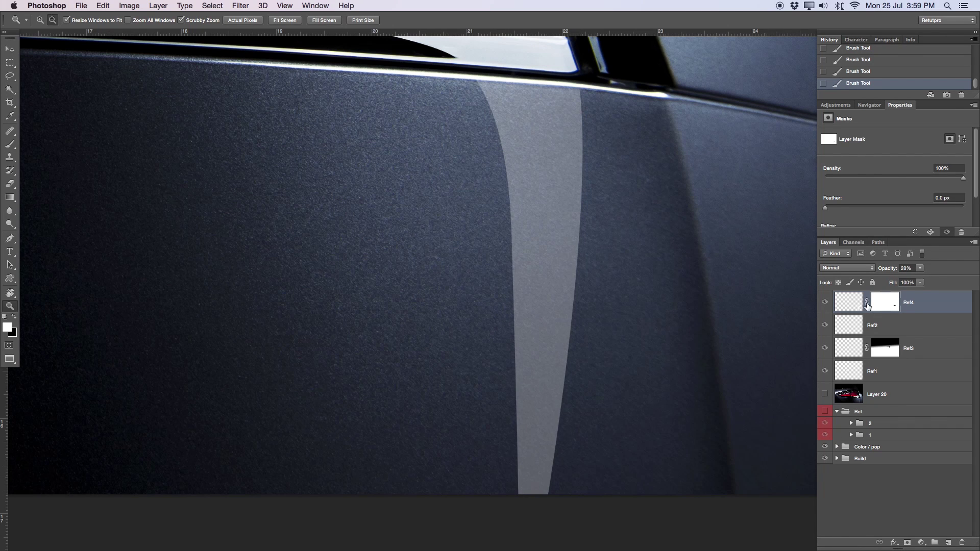
pyautogui.click(849, 307)
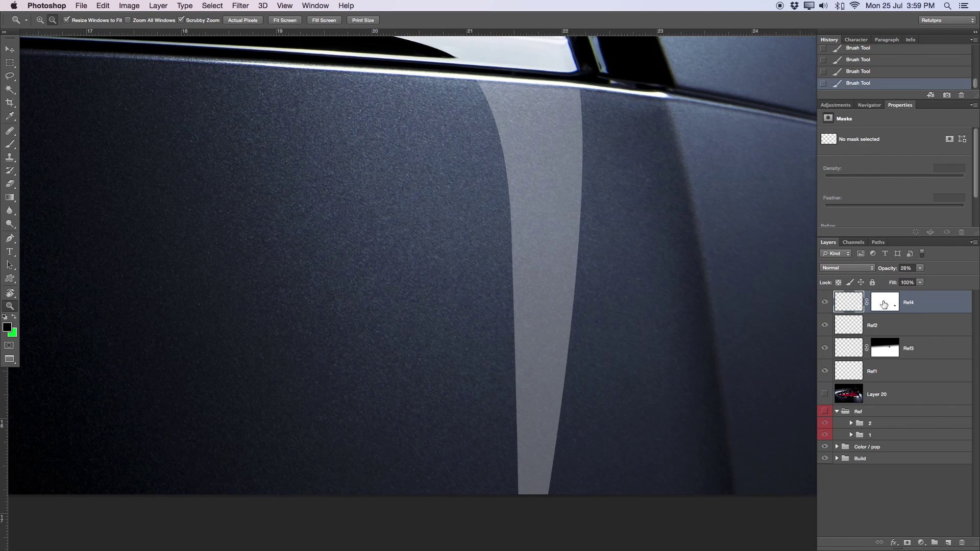
pyautogui.click(11, 213)
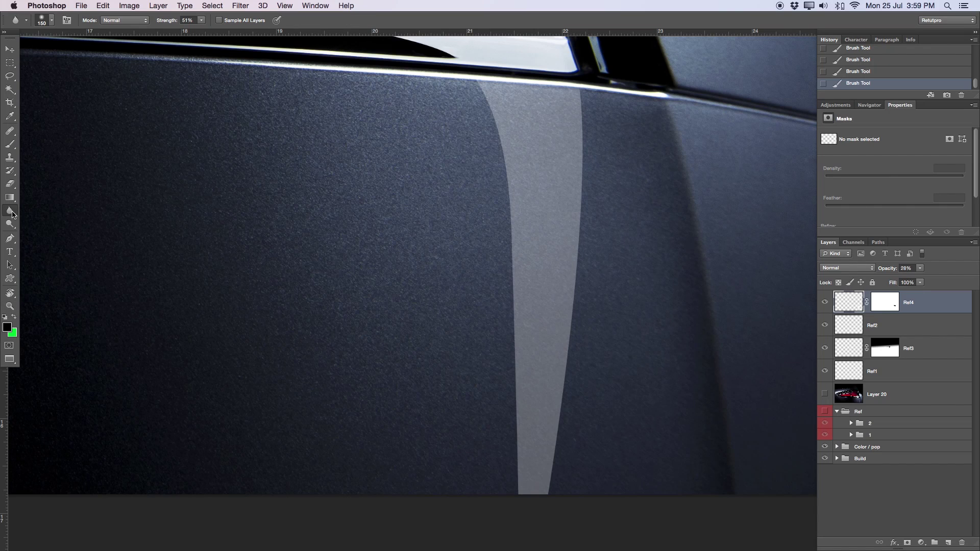
pyautogui.rightClick(14, 213)
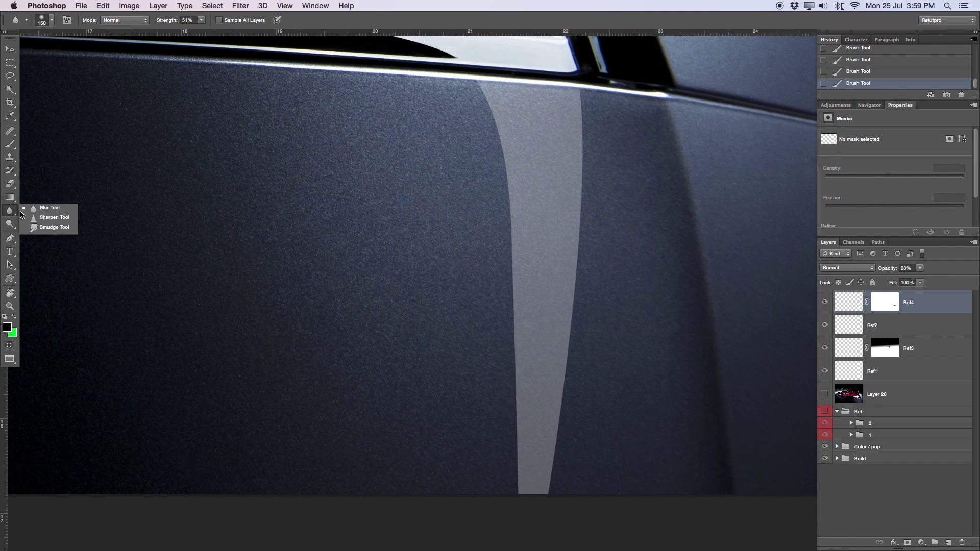
pyautogui.click(48, 212)
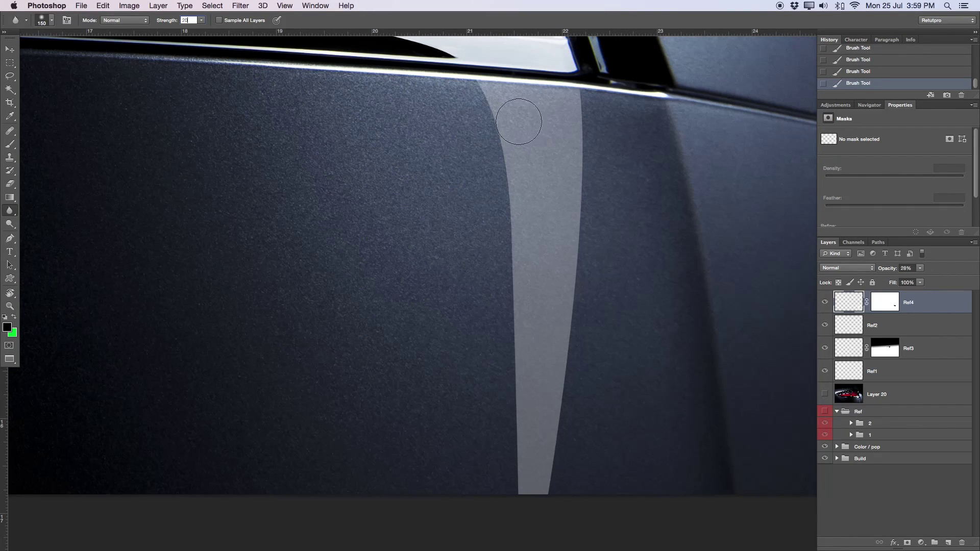
pyautogui.moveTo(505, 49)
pyautogui.mouseDown()
pyautogui.moveTo(479, 88)
pyautogui.moveTo(502, 140)
pyautogui.moveTo(482, 72)
pyautogui.moveTo(498, 123)
pyautogui.mouseUp()
pyautogui.press('[')
pyautogui.press('[')
pyautogui.press('[')
pyautogui.press('[')
pyautogui.press('[')
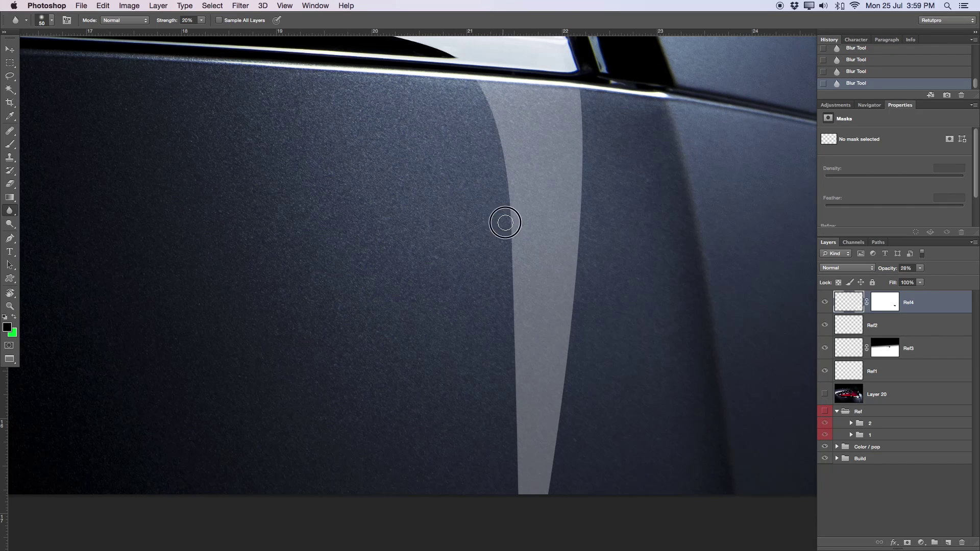
pyautogui.moveTo(516, 356); pyautogui.dragTo(517, 494)
pyautogui.moveTo(519, 377)
pyautogui.mouseDown()
pyautogui.moveTo(513, 197)
pyautogui.moveTo(478, 82)
pyautogui.mouseUp()
# - Blur the top of Ref4's left edge at 41% strength with a 30 px brush, and its lower left and right edges with a larger brush
pyautogui.moveTo(163, 21); pyautogui.dragTo(166, 23)
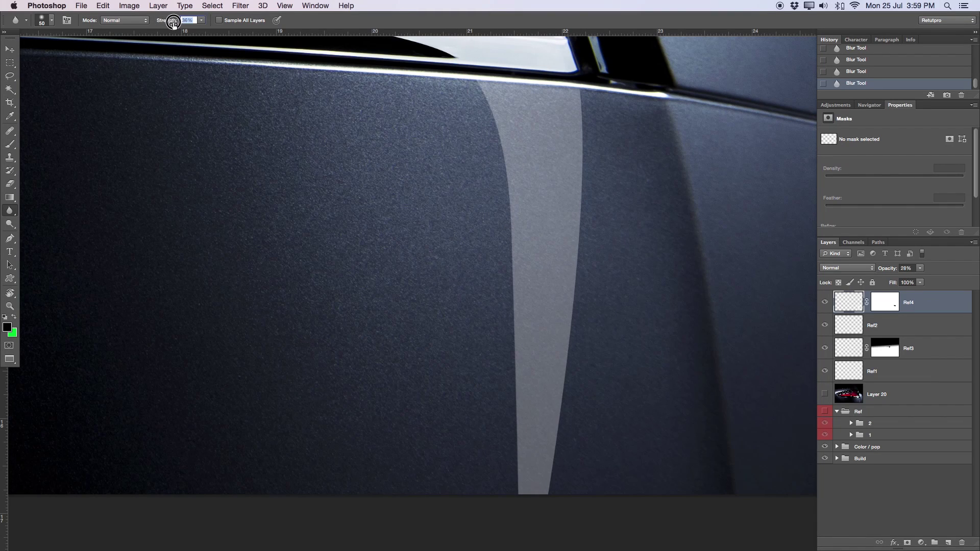
pyautogui.press('[')
pyautogui.press('[')
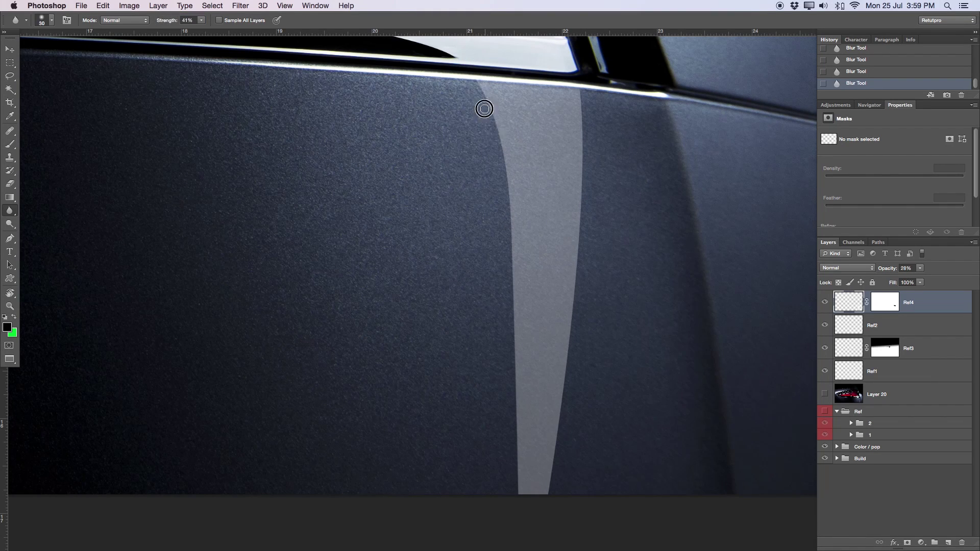
pyautogui.moveTo(429, 45); pyautogui.dragTo(458, 57)
pyautogui.press(']')
pyautogui.press(']')
pyautogui.press(']')
pyautogui.moveTo(508, 276); pyautogui.dragTo(513, 365)
pyautogui.moveTo(585, 119)
pyautogui.mouseDown()
pyautogui.moveTo(576, 85)
pyautogui.moveTo(577, 354)
pyautogui.moveTo(548, 510)
pyautogui.moveTo(552, 404)
pyautogui.moveTo(578, 345)
pyautogui.moveTo(585, 146)
pyautogui.mouseUp()
# - Examine how Ref4's softened bumper reflection fits in with the whole tail light composite
pyautogui.press('z')
pyautogui.moveTo(561, 340); pyautogui.dragTo(523, 335)
pyautogui.keyDown('alt'); pyautogui.click(522, 336); pyautogui.keyUp('alt')
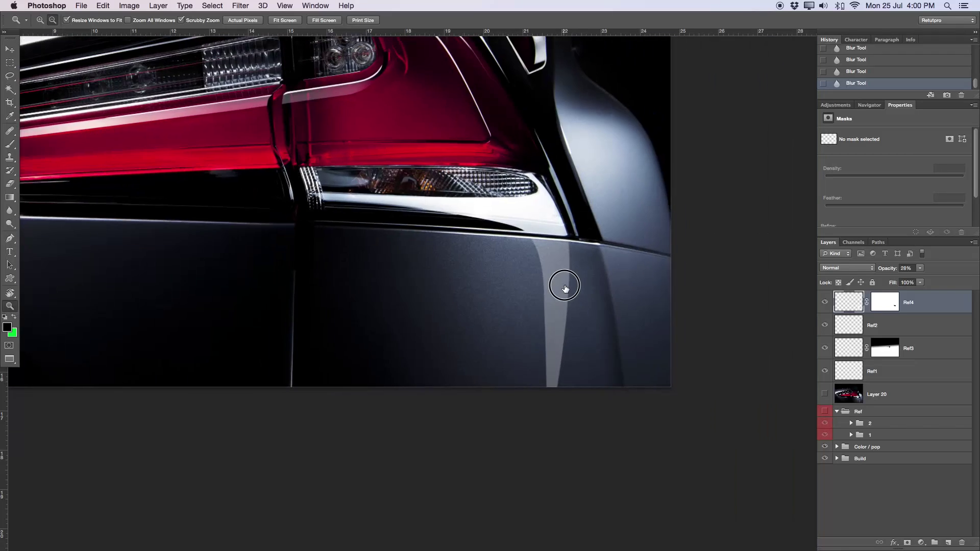
pyautogui.moveTo(565, 285); pyautogui.dragTo(551, 287)
pyautogui.keyDown('alt'); pyautogui.click(576, 277); pyautogui.keyUp('alt')
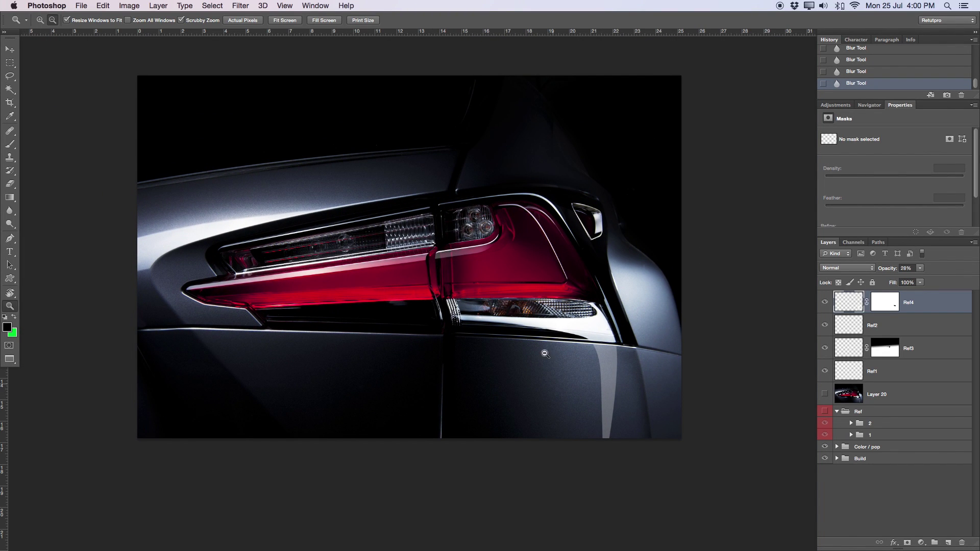
pyautogui.moveTo(455, 260); pyautogui.dragTo(465, 341)
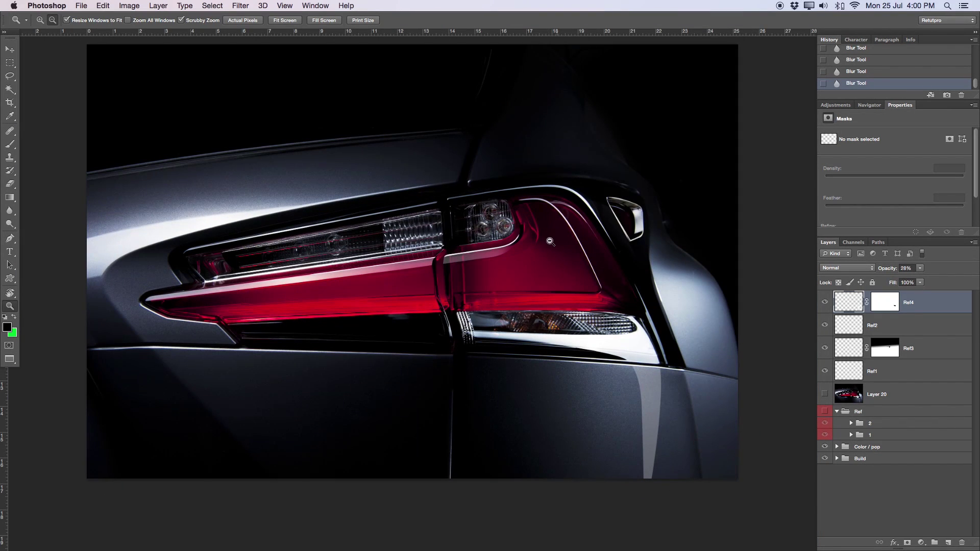